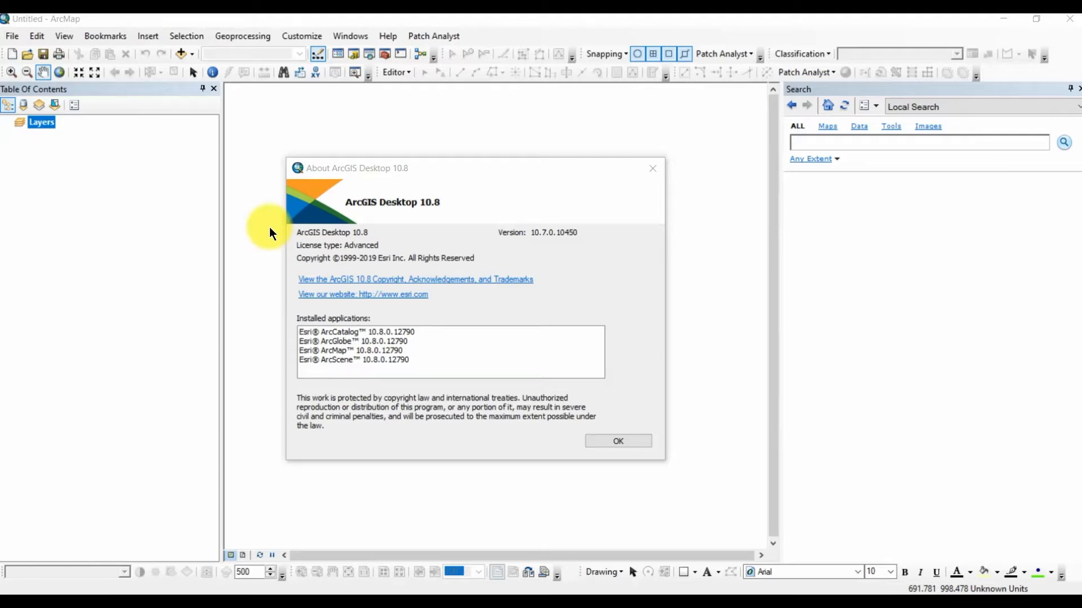
Close the About ArcGIS Desktop window and exit ArcMap.
{"action": "left_click", "coordinate": [653, 171]}
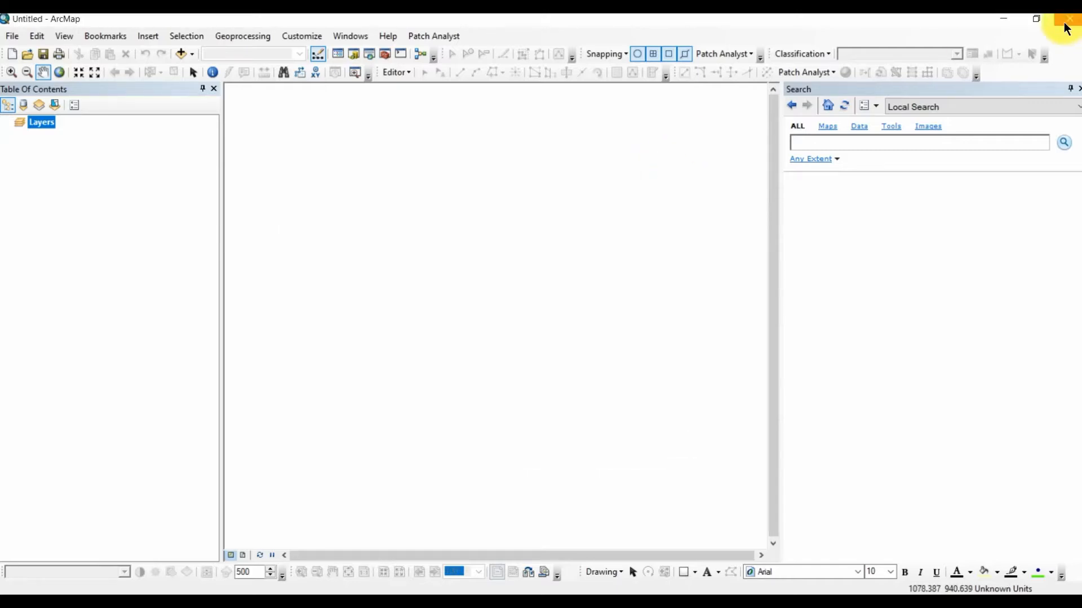
{"action": "left_click", "coordinate": [1070, 19]}
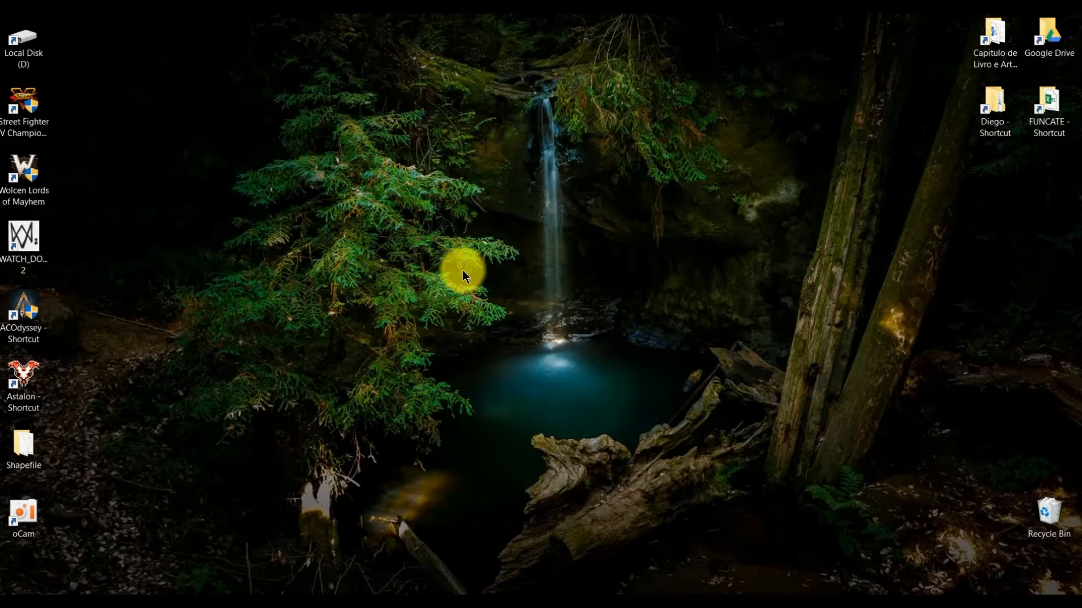
Launch ArcCatalog 10.8 from the ArcGIS group of installed programs.
{"action": "key", "text": "super"}
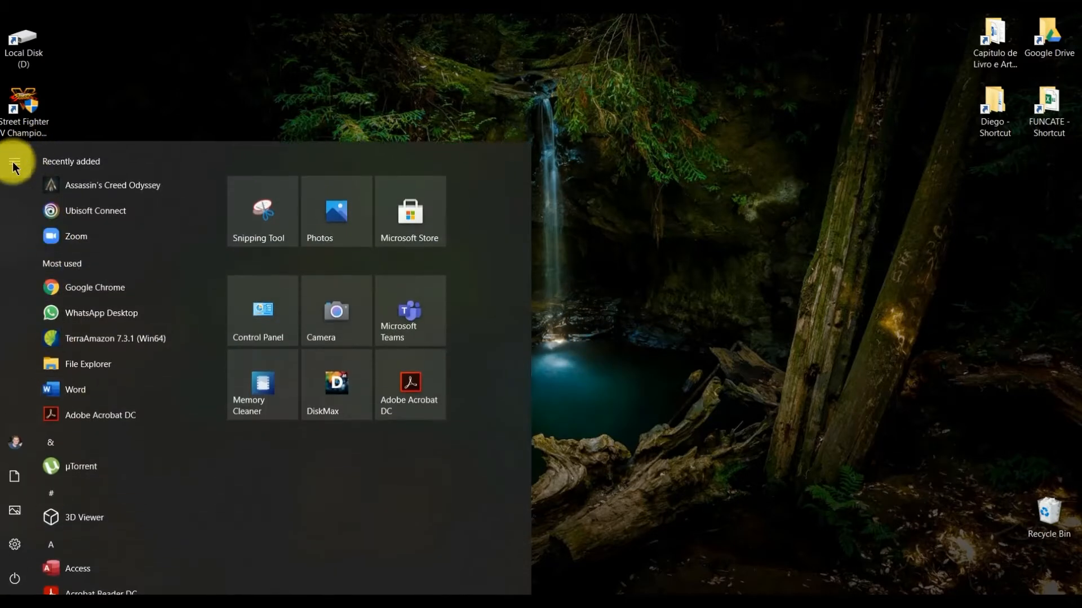
{"action": "scroll", "coordinate": [130, 271], "scroll_direction": "down", "scroll_amount": 5}
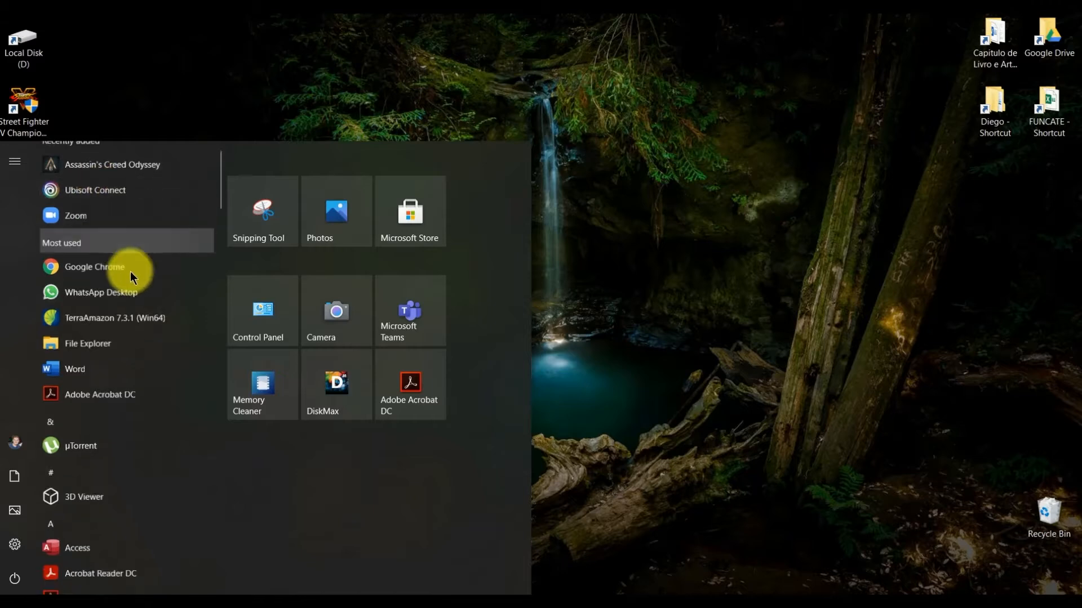
{"action": "scroll", "coordinate": [134, 313], "scroll_direction": "up", "scroll_amount": 5}
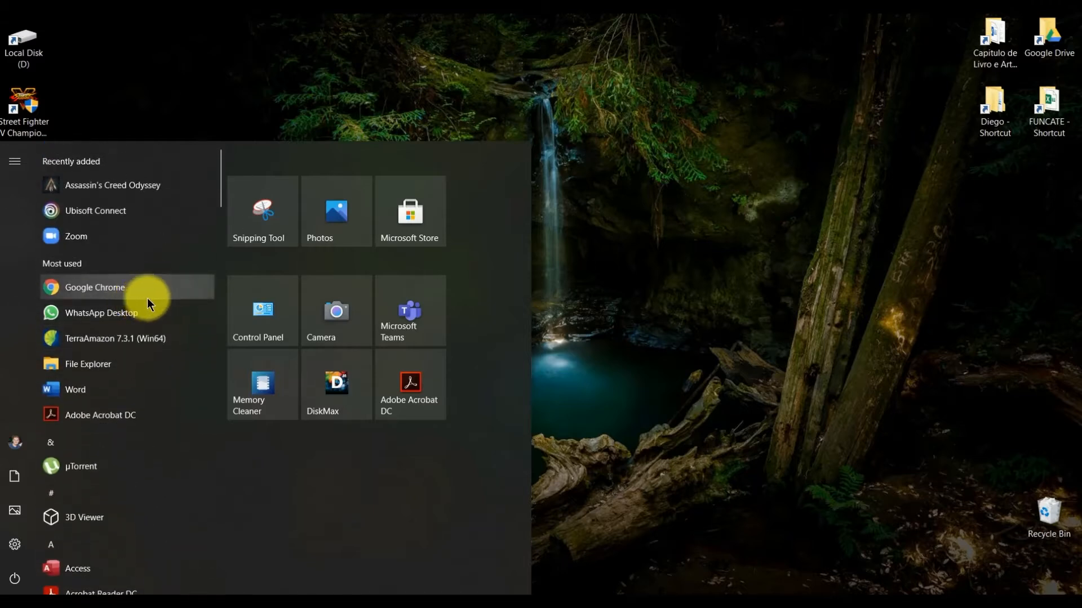
{"action": "scroll", "coordinate": [147, 298], "scroll_direction": "down", "scroll_amount": 7}
{"action": "scroll", "coordinate": [178, 349], "scroll_direction": "up", "scroll_amount": 3}
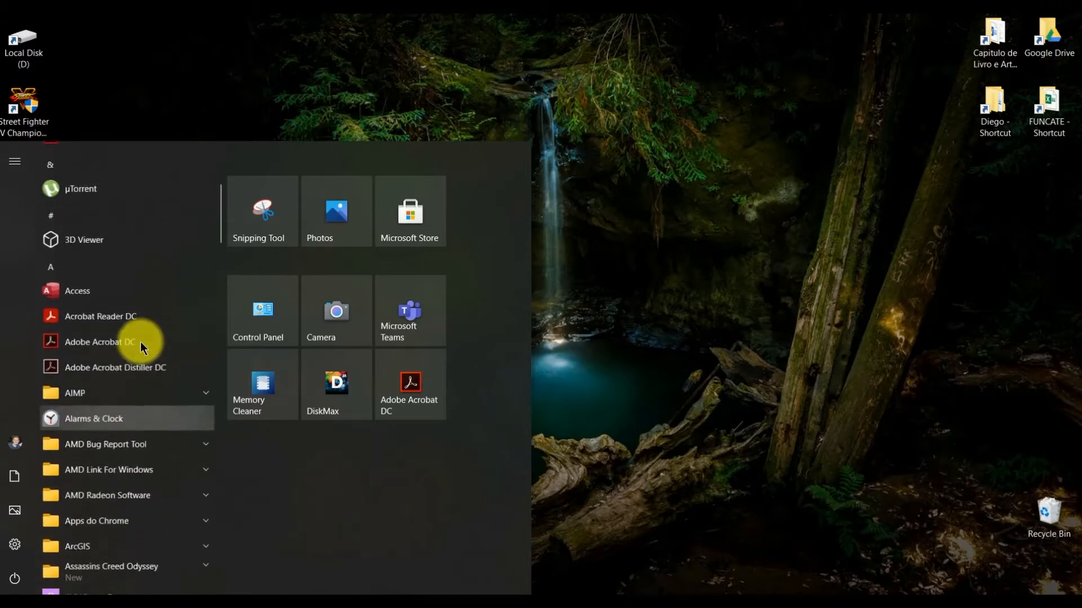
{"action": "scroll", "coordinate": [140, 342], "scroll_direction": "down", "scroll_amount": 2}
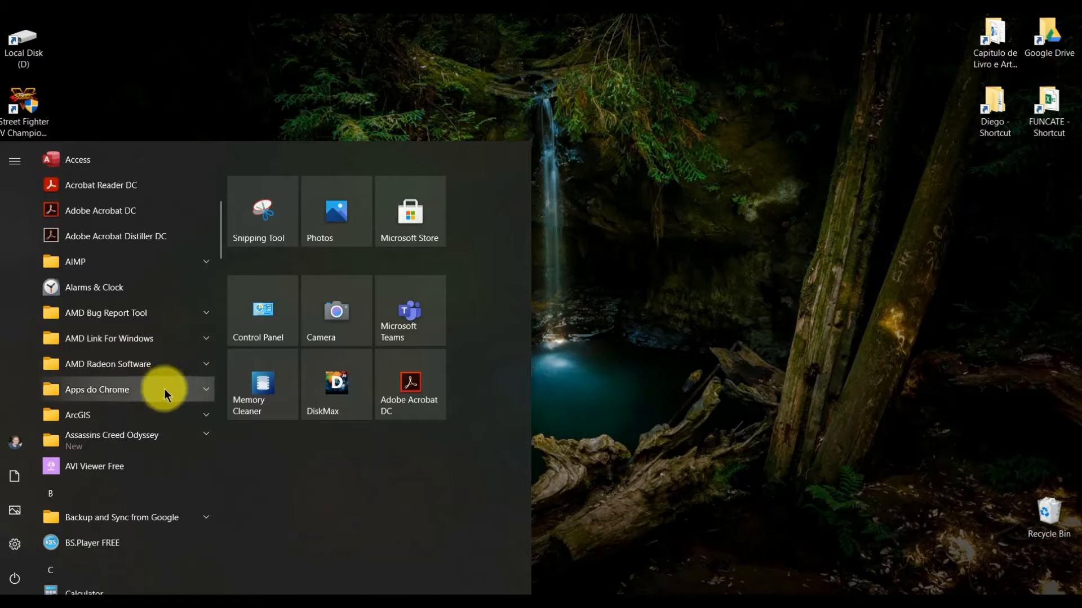
{"action": "left_click", "coordinate": [141, 415]}
{"action": "scroll", "coordinate": [148, 384], "scroll_direction": "down", "scroll_amount": 3}
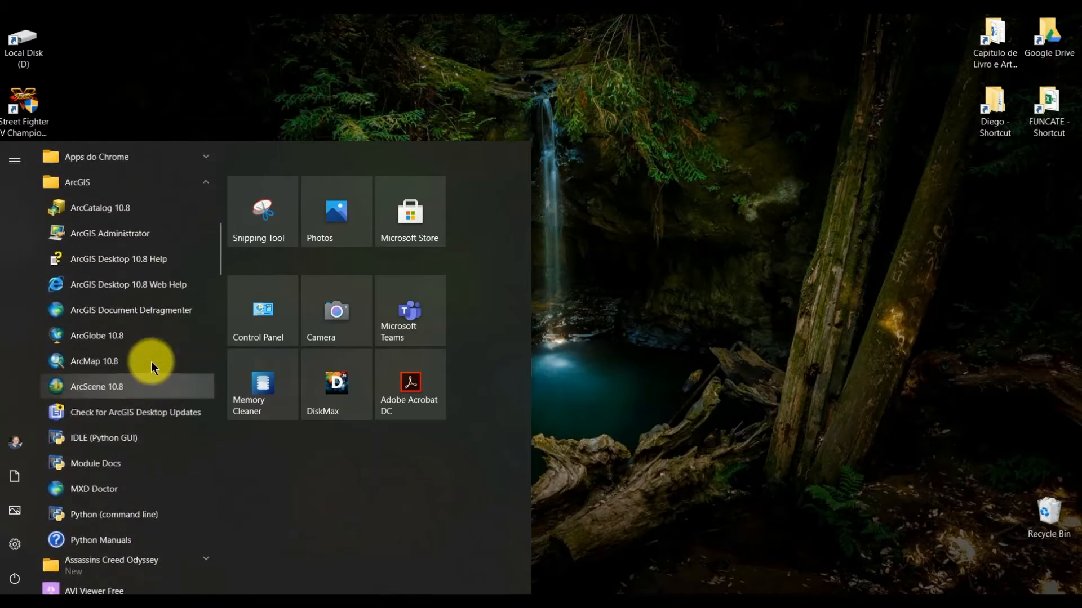
{"action": "scroll", "coordinate": [151, 361], "scroll_direction": "up", "scroll_amount": 1}
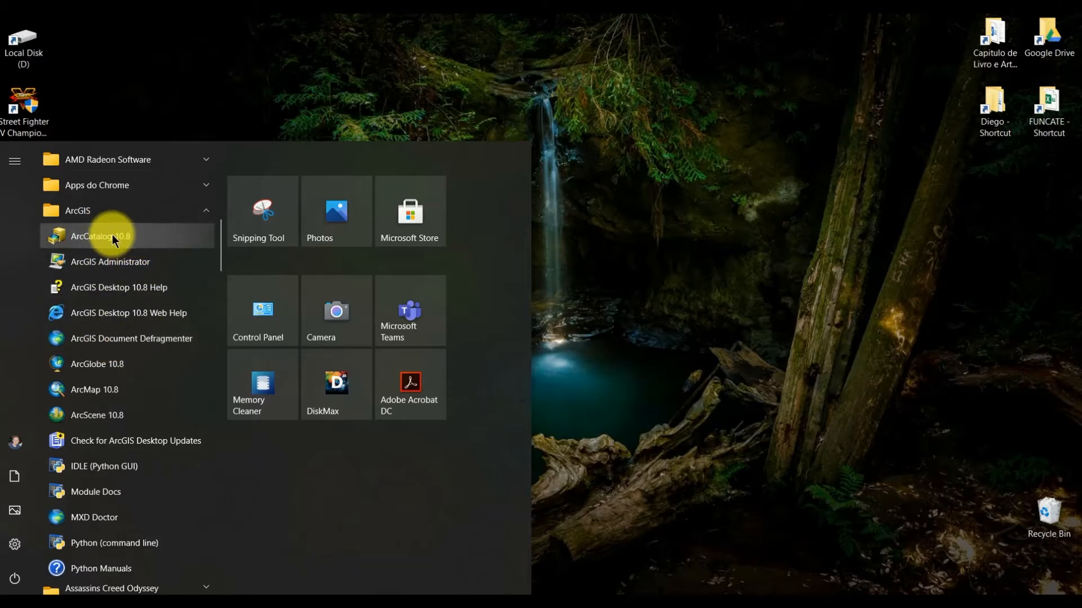
{"action": "left_click", "coordinate": [113, 235]}
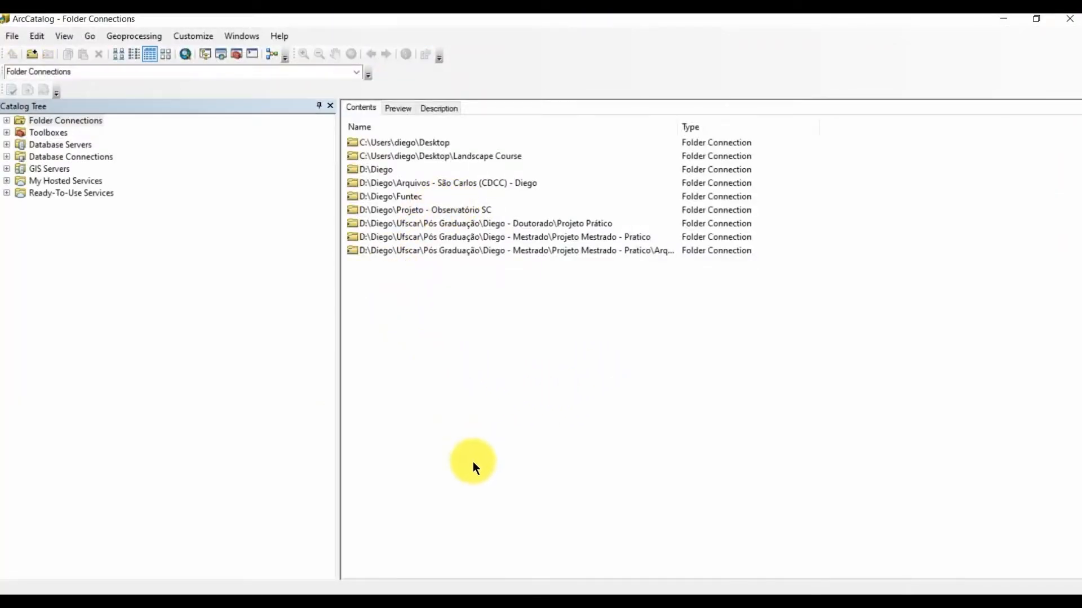
{"action": "left_click", "coordinate": [374, 606]}
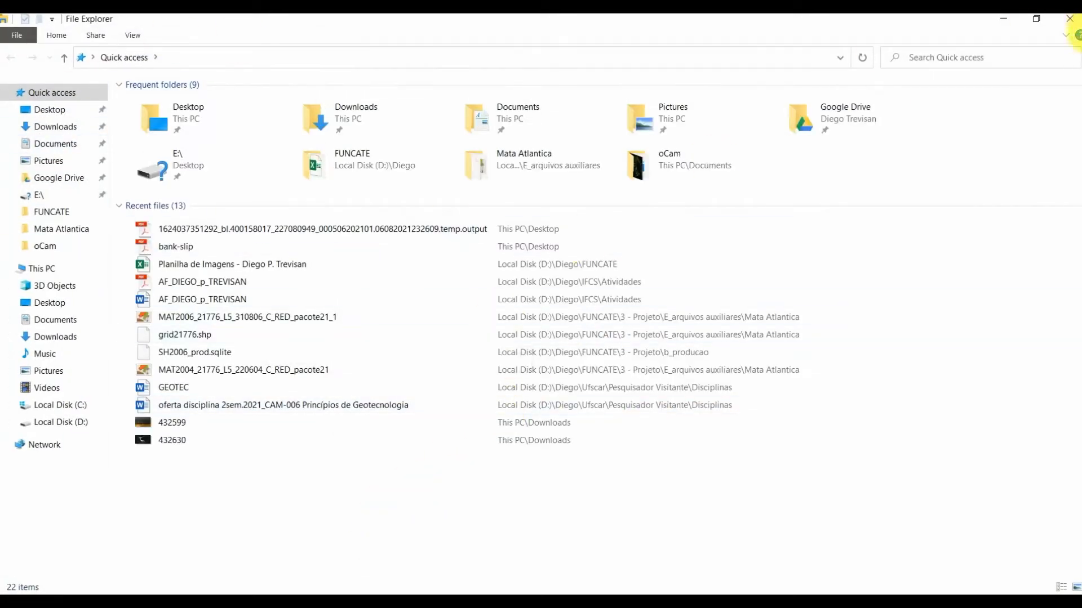
{"action": "left_click", "coordinate": [1069, 19]}
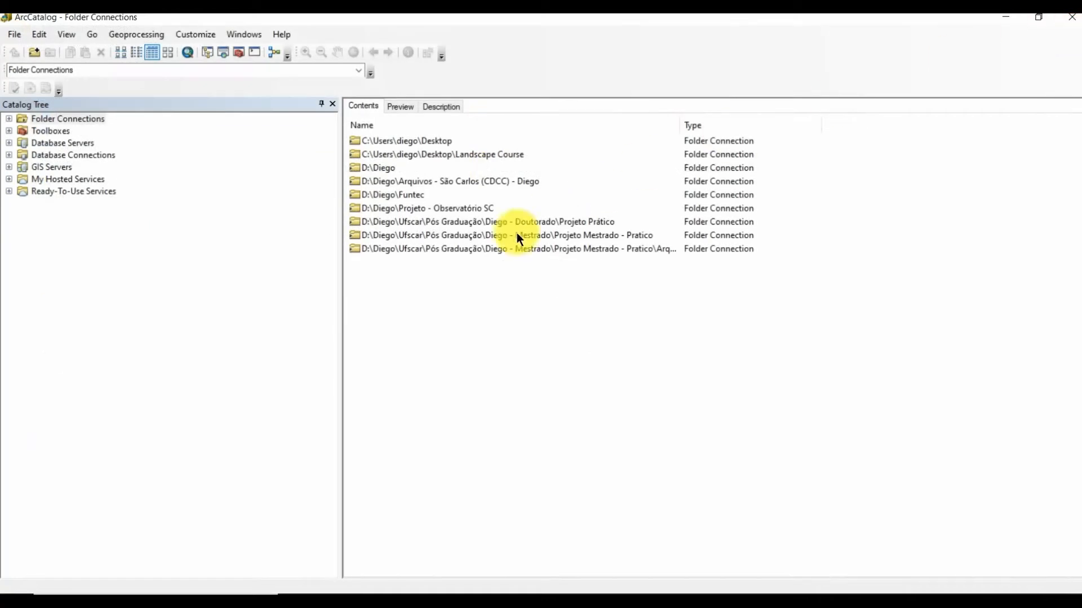
{"action": "left_click_drag", "start_coordinate": [570, 12], "coordinate": [570, 14]}
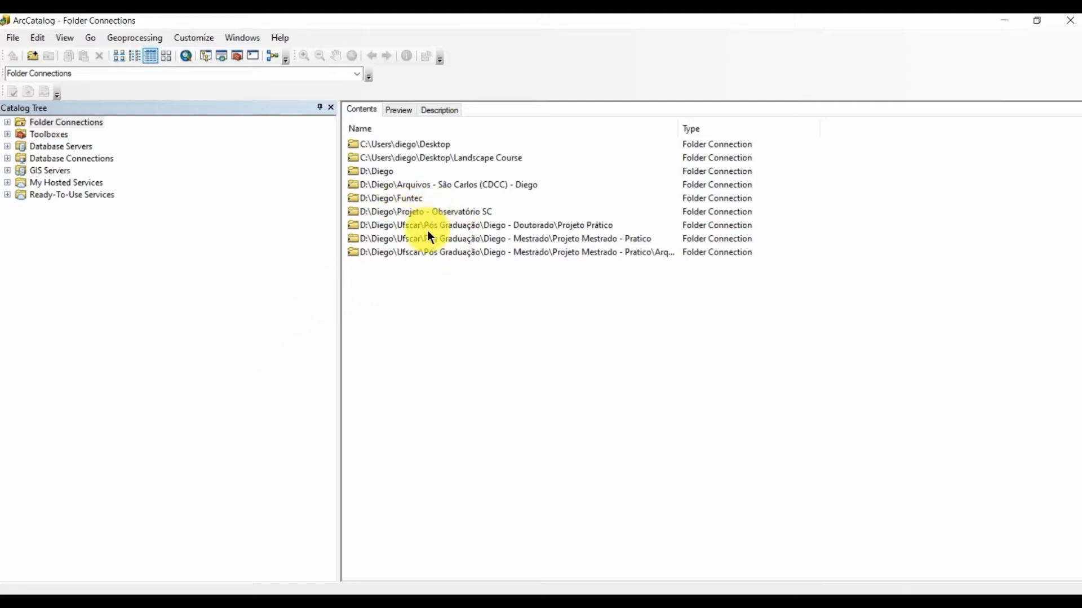
Browse the doctoral Projeto Prático folder connection to its Hidrografia folder and select Sub_bacias_teite_jacare.shp.
{"action": "double_click", "coordinate": [478, 228]}
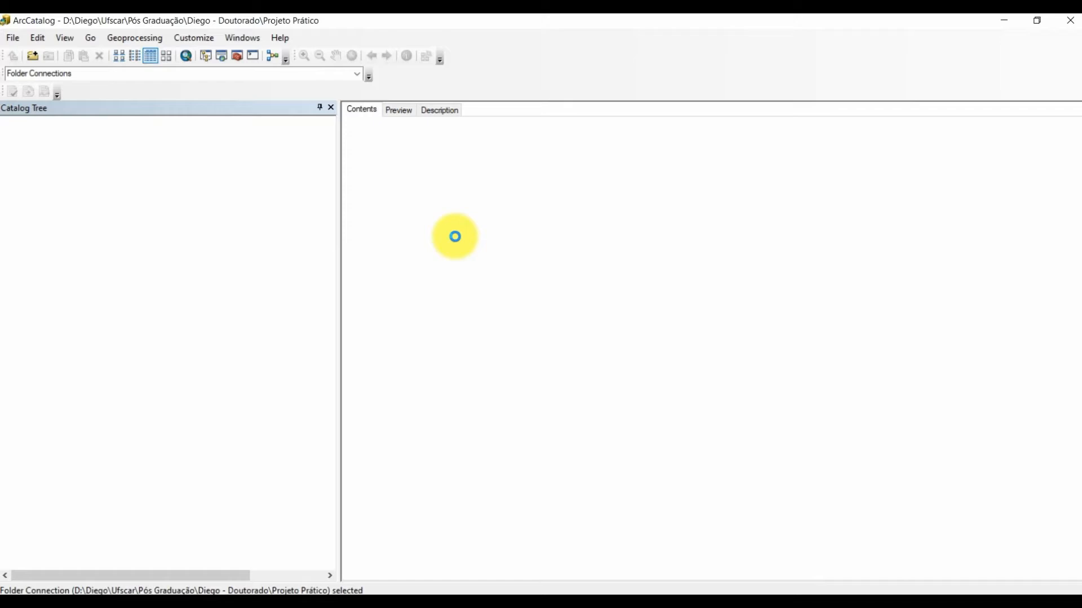
{"action": "left_click", "coordinate": [373, 292]}
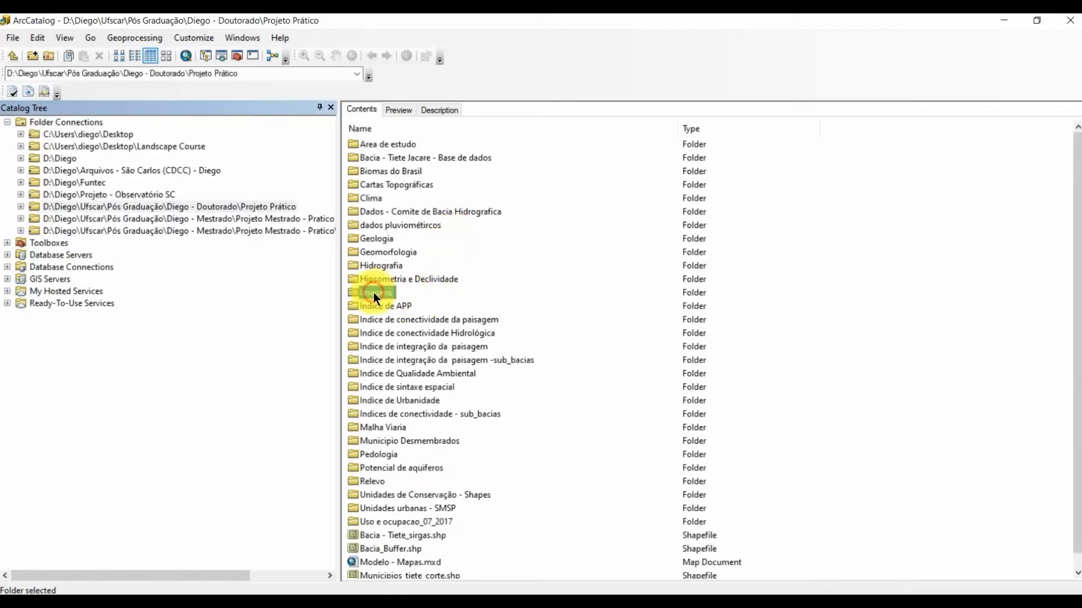
{"action": "double_click", "coordinate": [389, 266]}
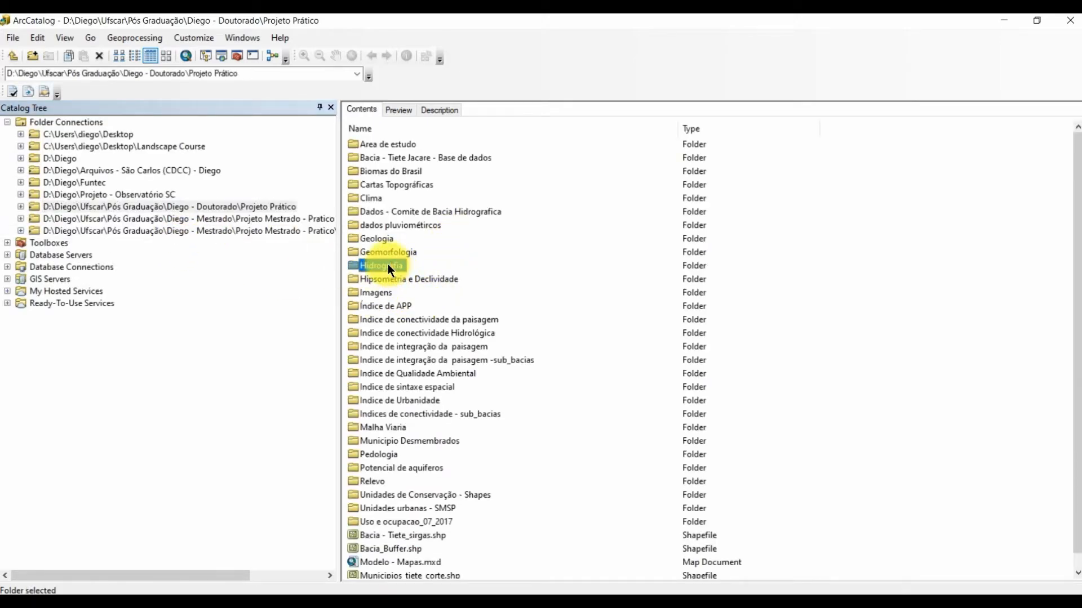
{"action": "left_click", "coordinate": [414, 212]}
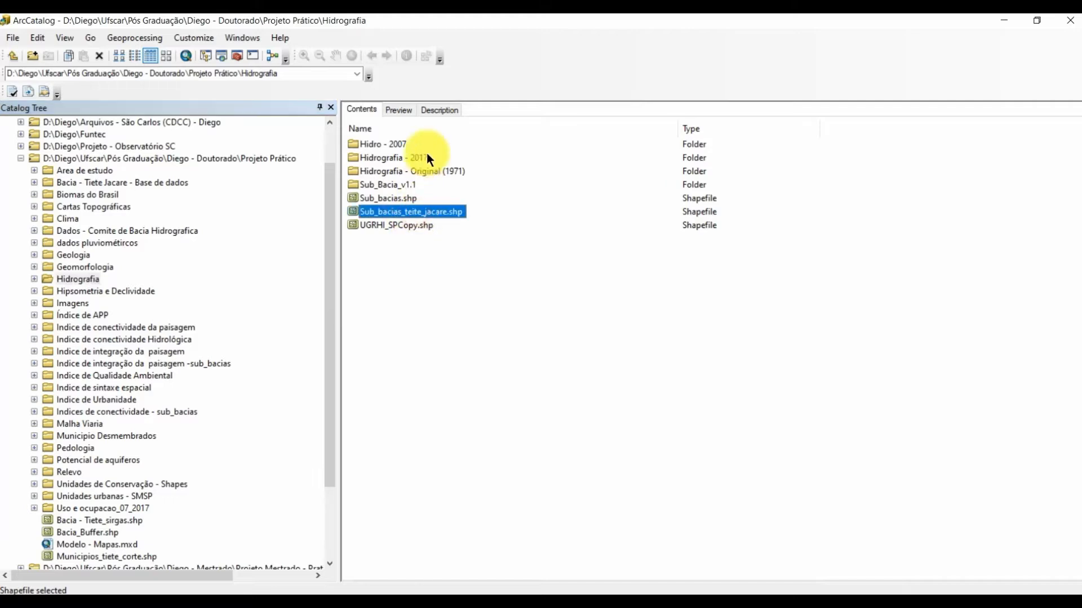
Examine the geographic preview, item description and contents of Sub_bacias_teite_jacare.shp, and close ArcCatalog.
{"action": "left_click", "coordinate": [405, 110]}
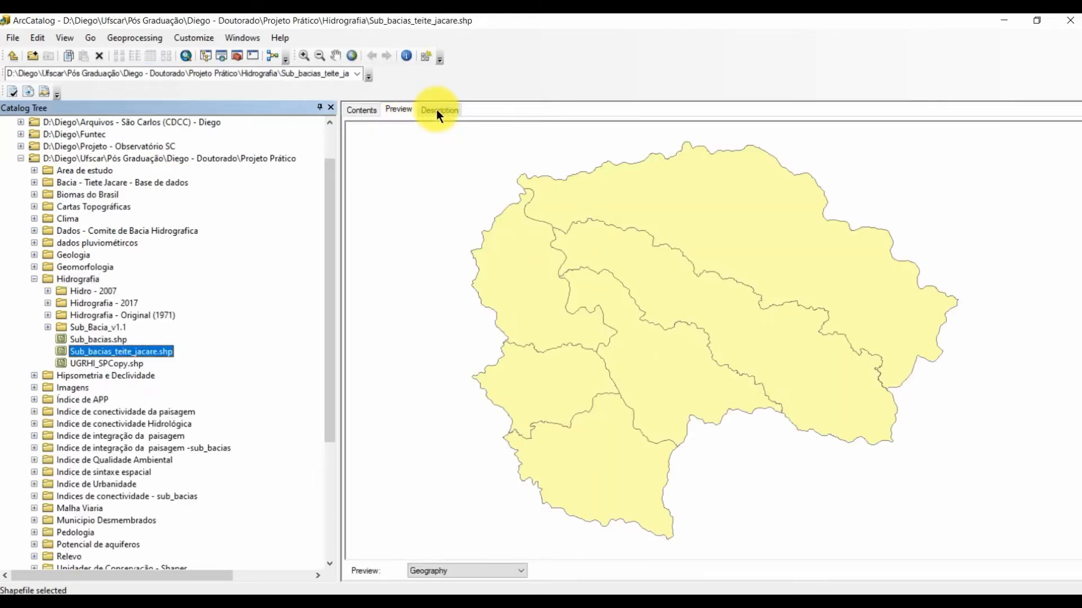
{"action": "left_click", "coordinate": [438, 111]}
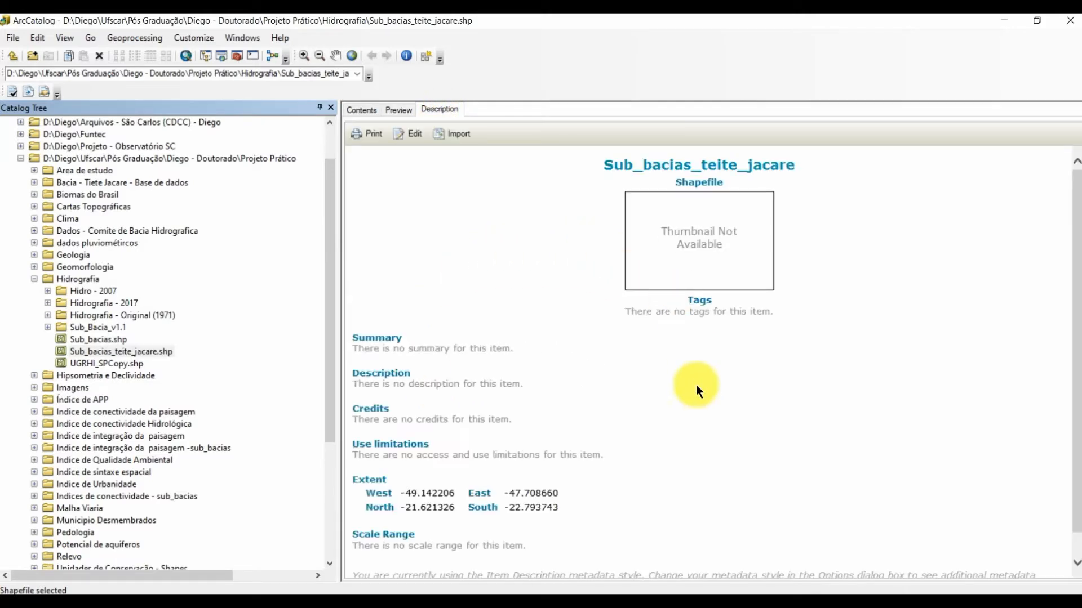
{"action": "left_click", "coordinate": [592, 404]}
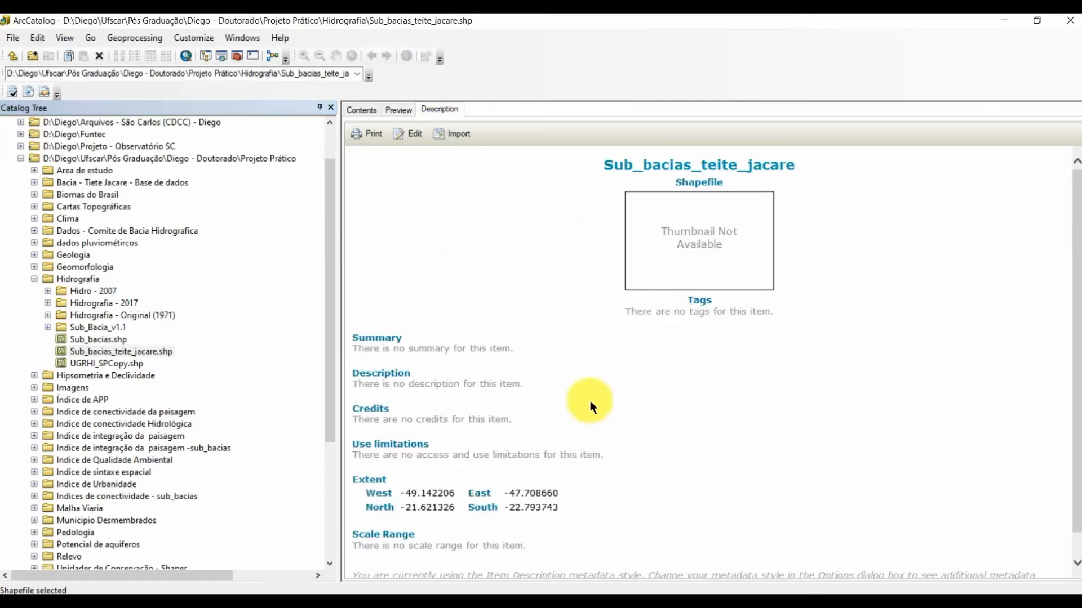
{"action": "scroll", "coordinate": [586, 405], "scroll_direction": "down", "scroll_amount": 2}
{"action": "scroll", "coordinate": [580, 405], "scroll_direction": "up", "scroll_amount": 2}
{"action": "left_click", "coordinate": [367, 111]}
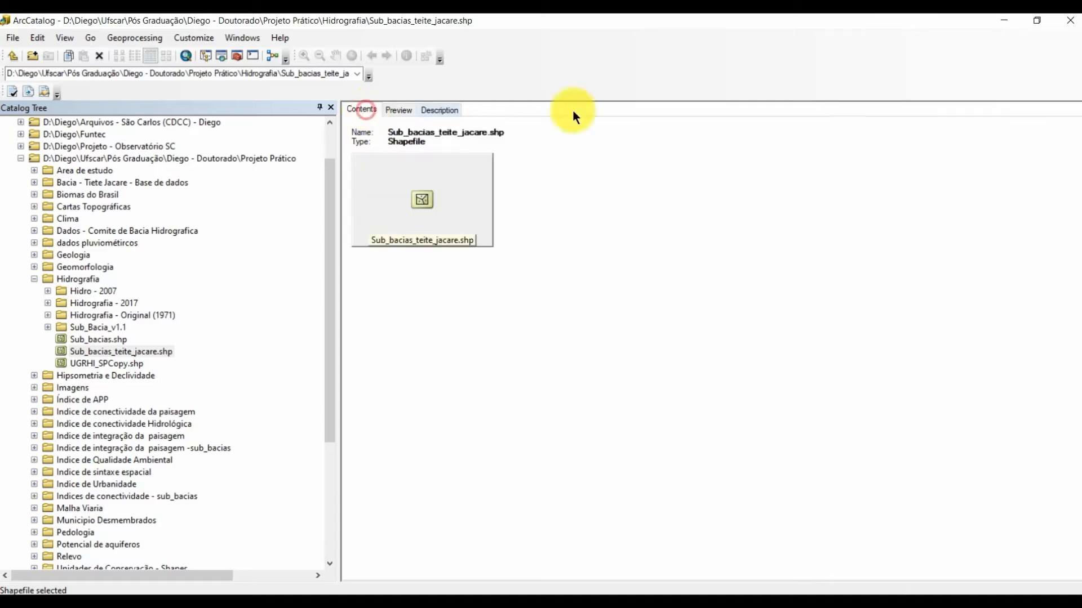
{"action": "left_click", "coordinate": [1070, 22]}
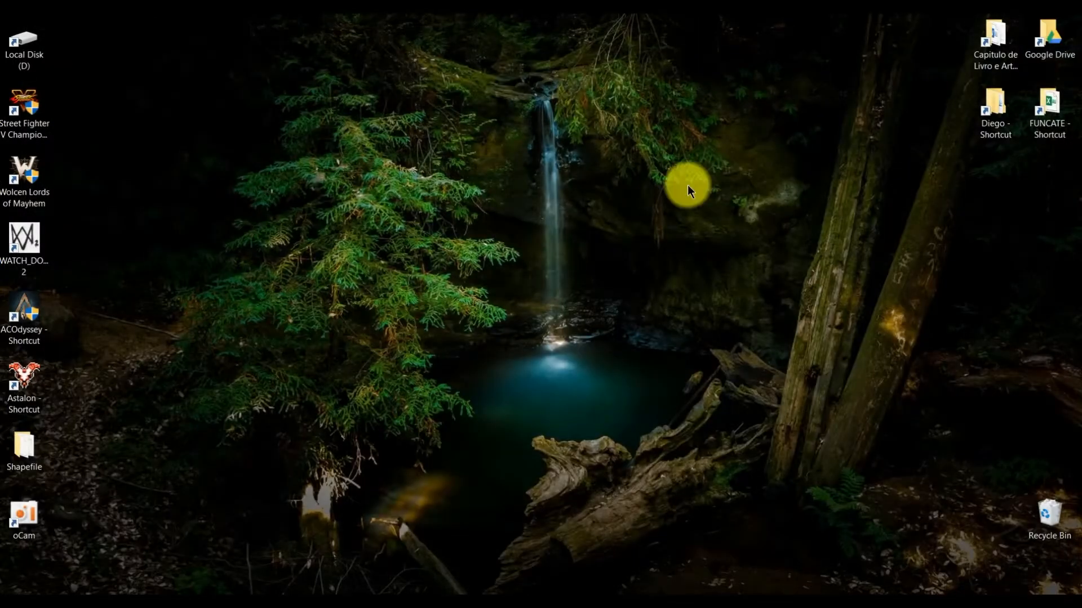
Open the Shapefile folder on the desktop and examine the component files of Export_Output, including the PRJ and XML files.
{"action": "double_click", "coordinate": [34, 449]}
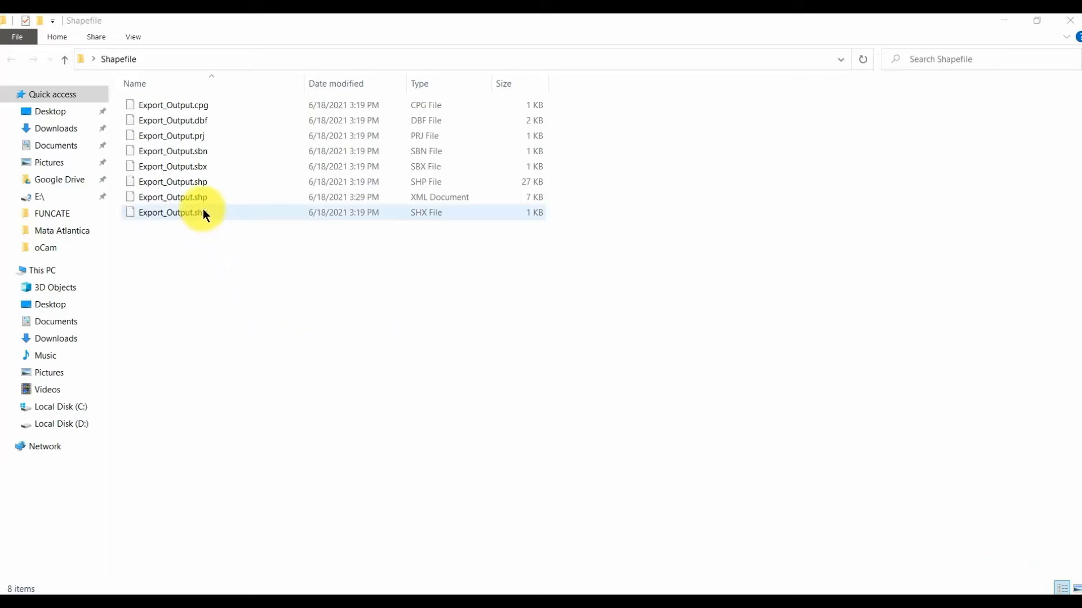
{"action": "left_click", "coordinate": [255, 286]}
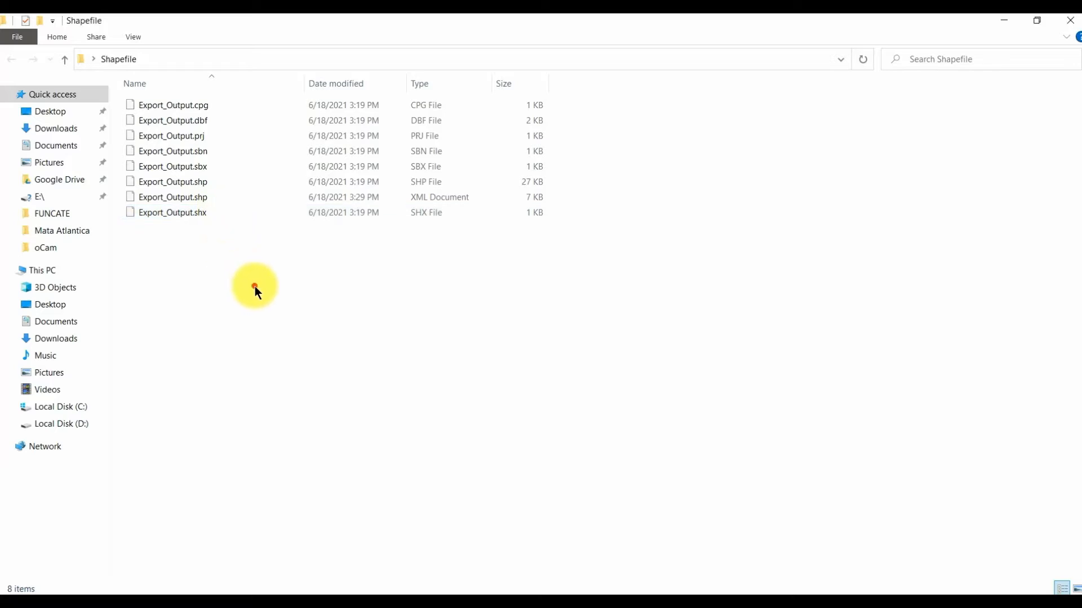
{"action": "left_click_drag", "start_coordinate": [212, 258], "coordinate": [184, 108]}
{"action": "left_click", "coordinate": [260, 287]}
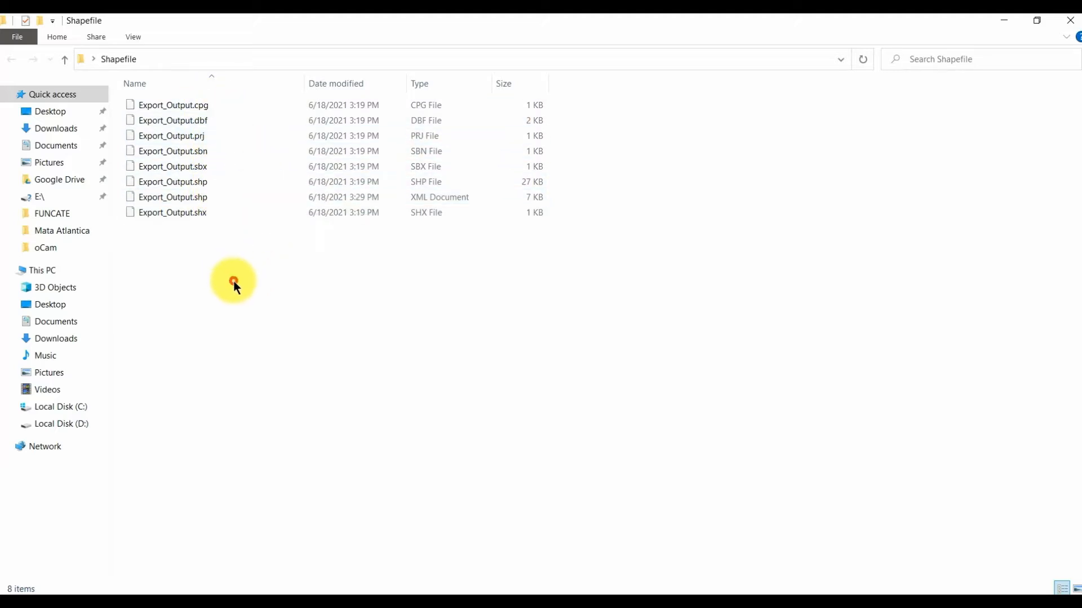
{"action": "left_click", "coordinate": [218, 135]}
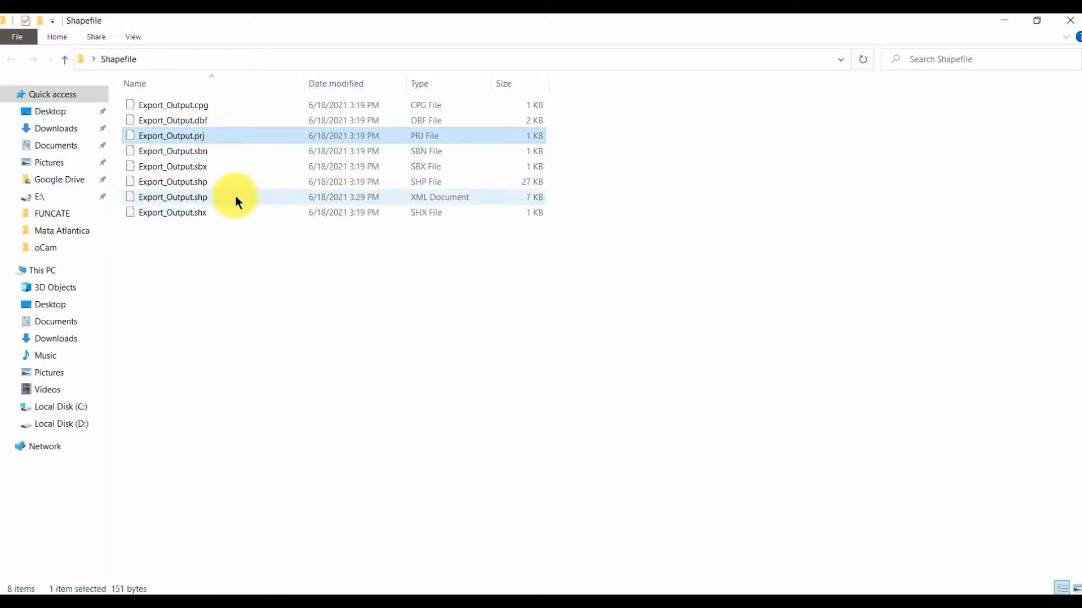
{"action": "left_click", "coordinate": [211, 196]}
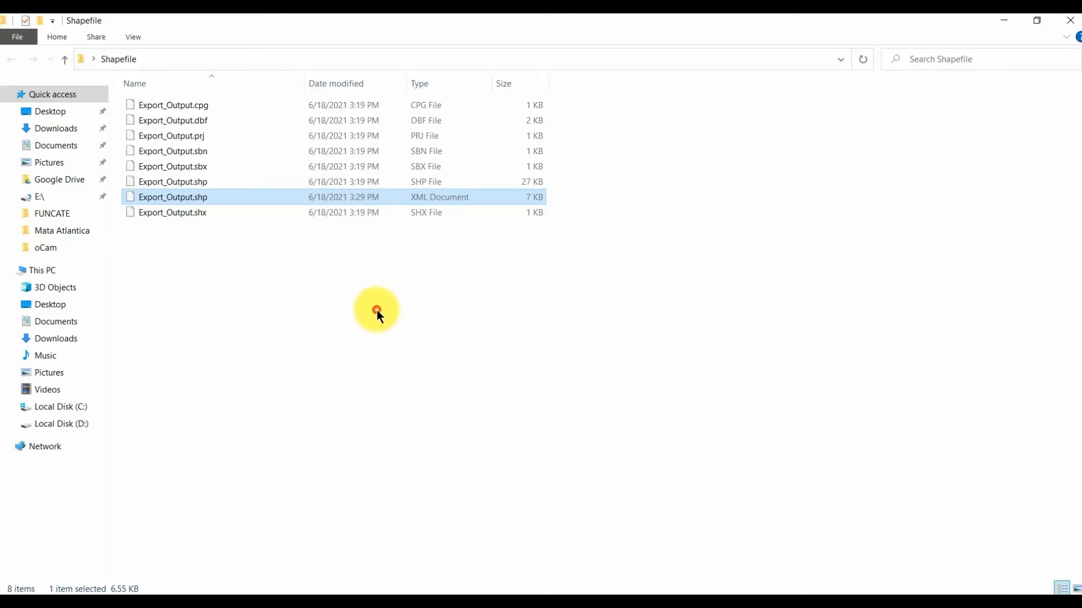
{"action": "left_click_drag", "start_coordinate": [342, 291], "coordinate": [206, 117]}
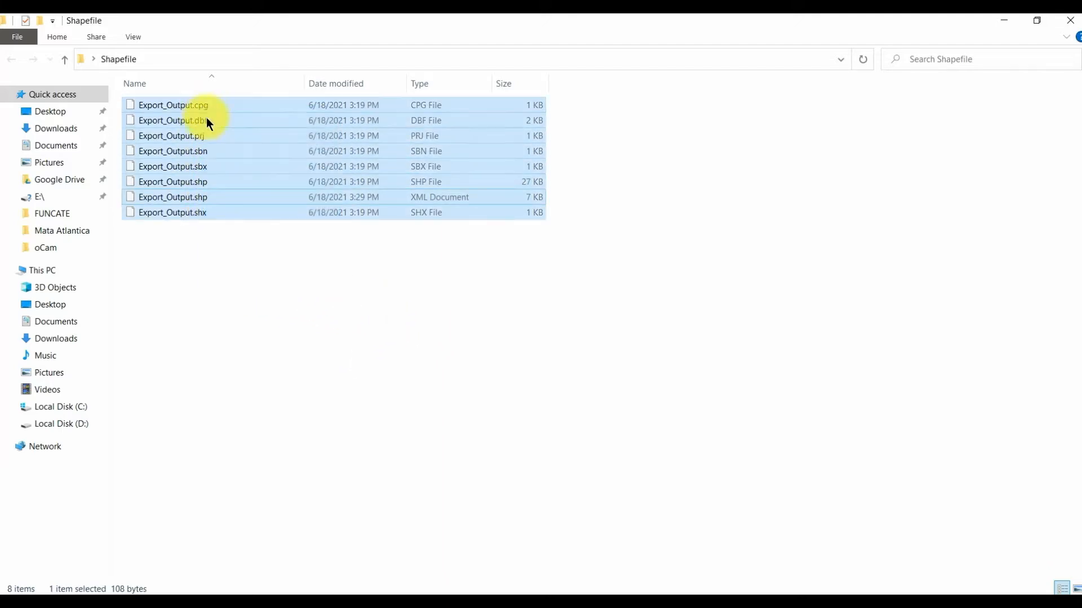
{"action": "left_click", "coordinate": [342, 334]}
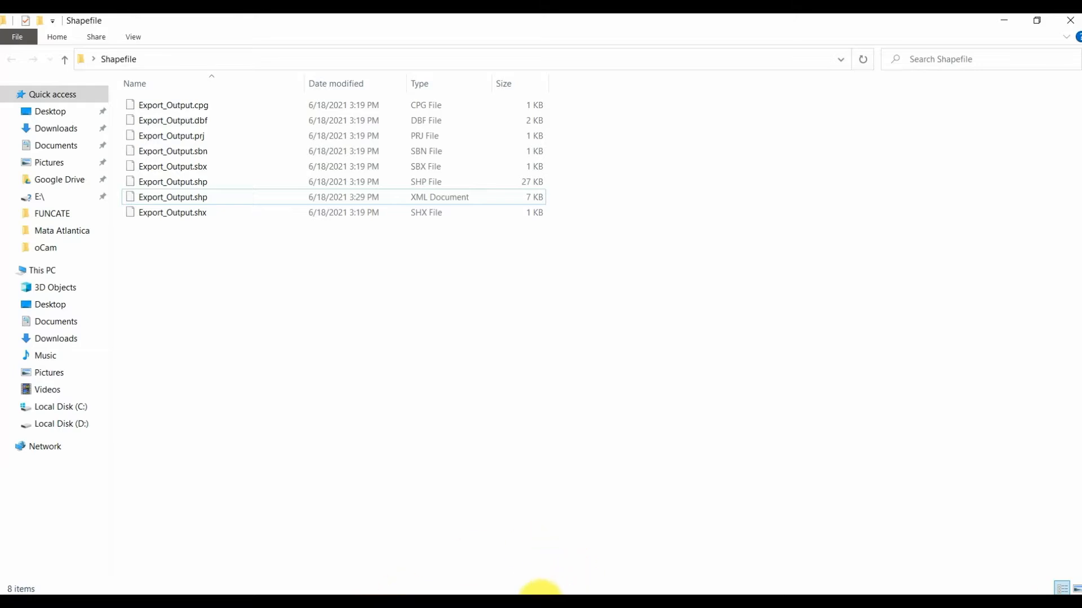
Relaunch ArcCatalog, collapse the Hidrografia folder in the tree, and select Sub_bacias_teite_jacare.shp among its contents.
{"action": "left_click", "coordinate": [538, 601]}
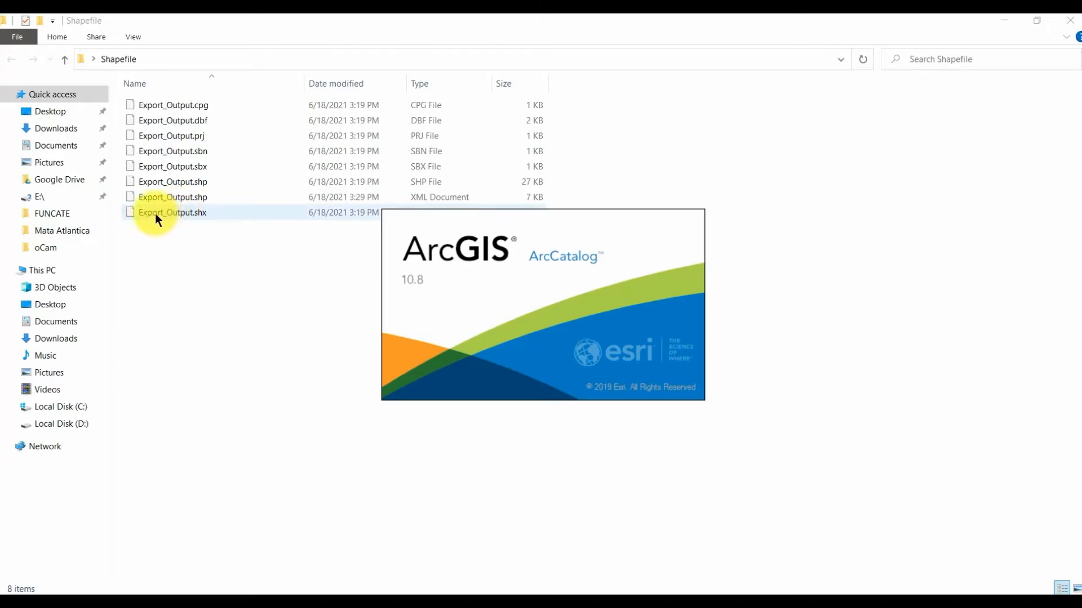
{"action": "left_click", "coordinate": [361, 591]}
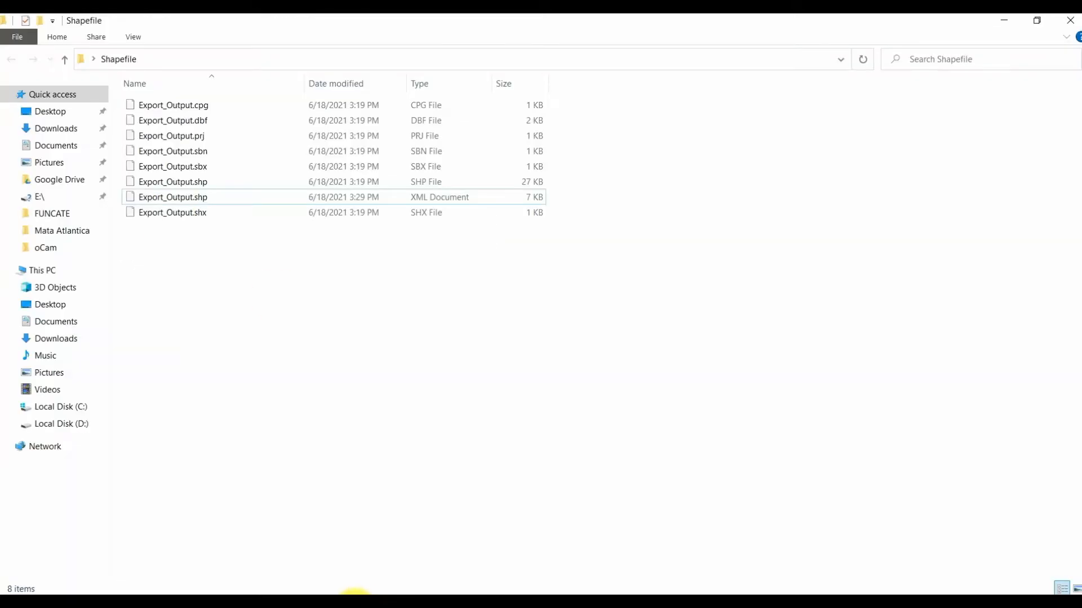
{"action": "left_click", "coordinate": [160, 213]}
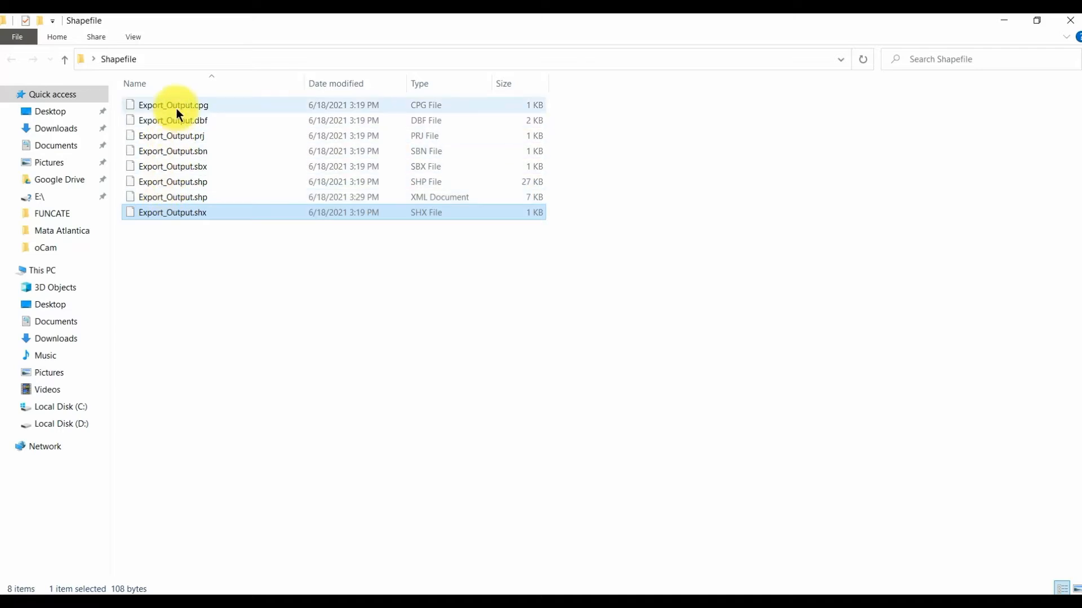
{"action": "left_click", "coordinate": [544, 606]}
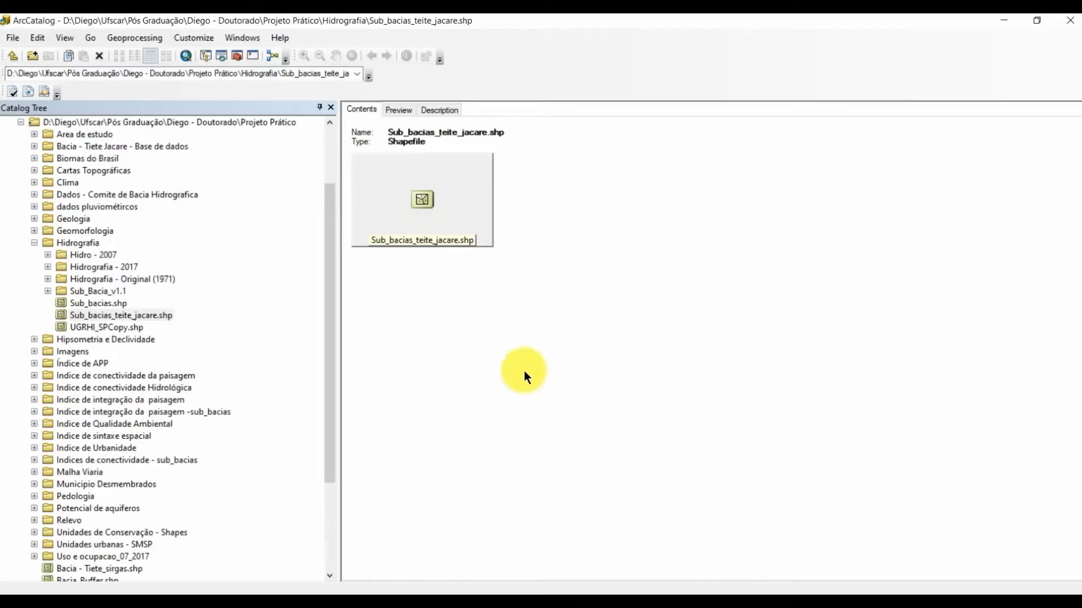
{"action": "left_click", "coordinate": [34, 243]}
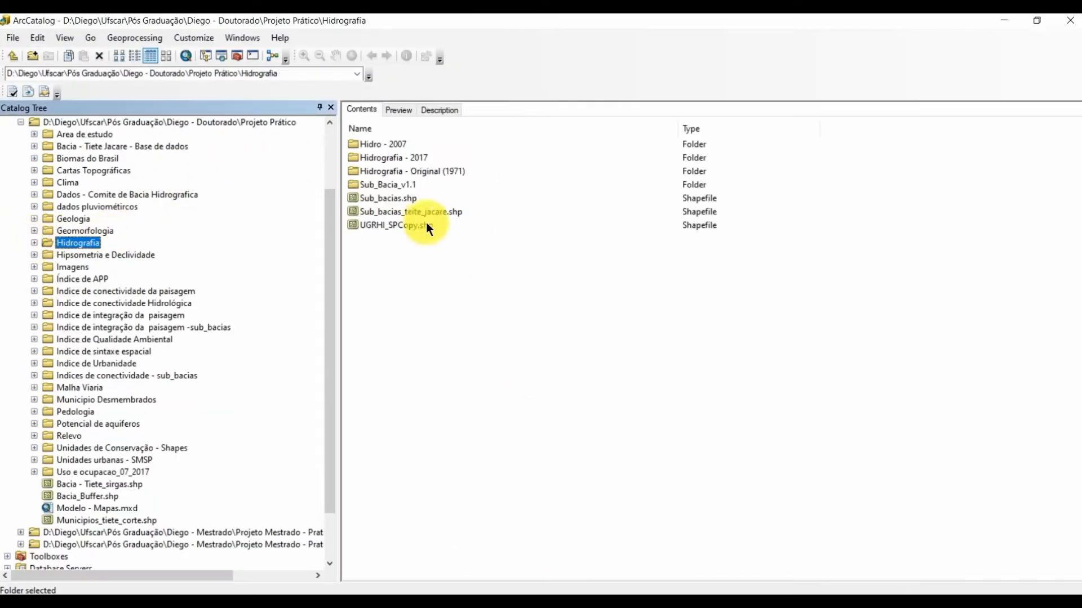
{"action": "left_click", "coordinate": [408, 213]}
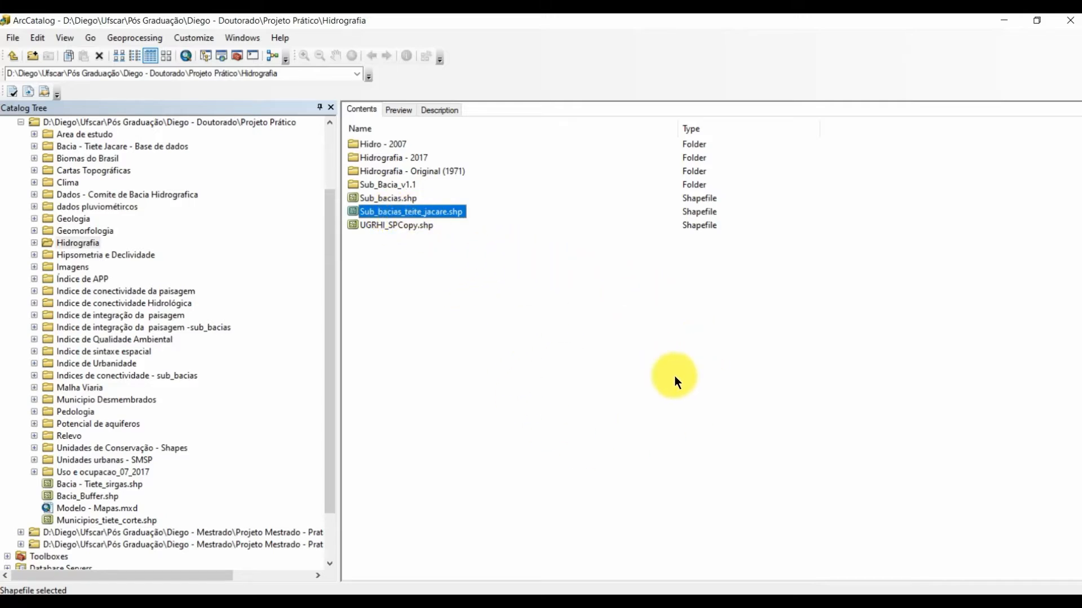
Review the folders of the doctoral Projeto Prático connection in the catalog tree and collapse it.
{"action": "scroll", "coordinate": [116, 212], "scroll_direction": "up", "scroll_amount": 3}
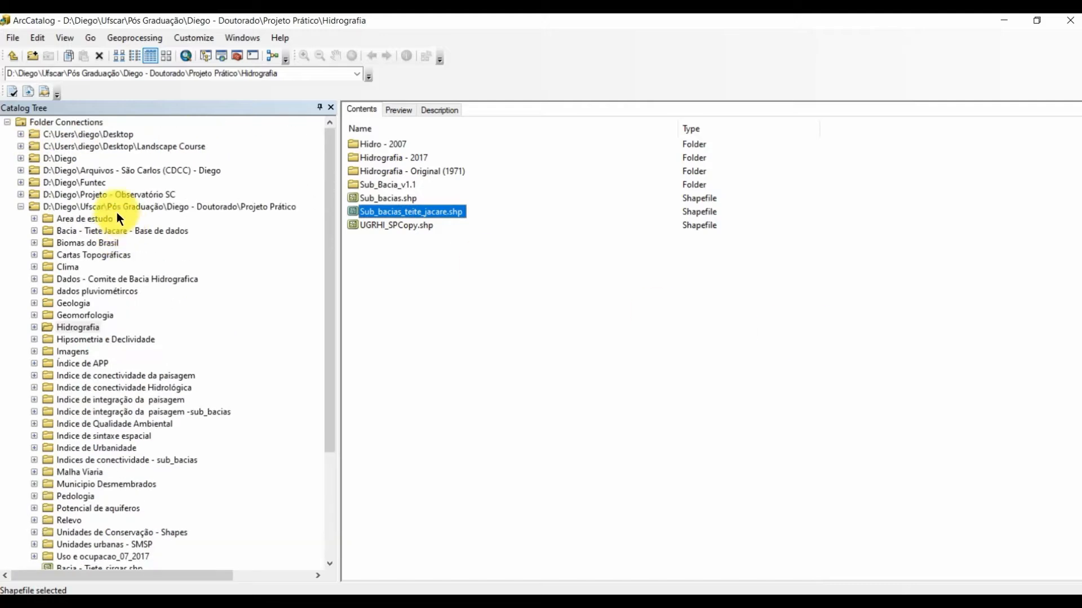
{"action": "left_click", "coordinate": [21, 207]}
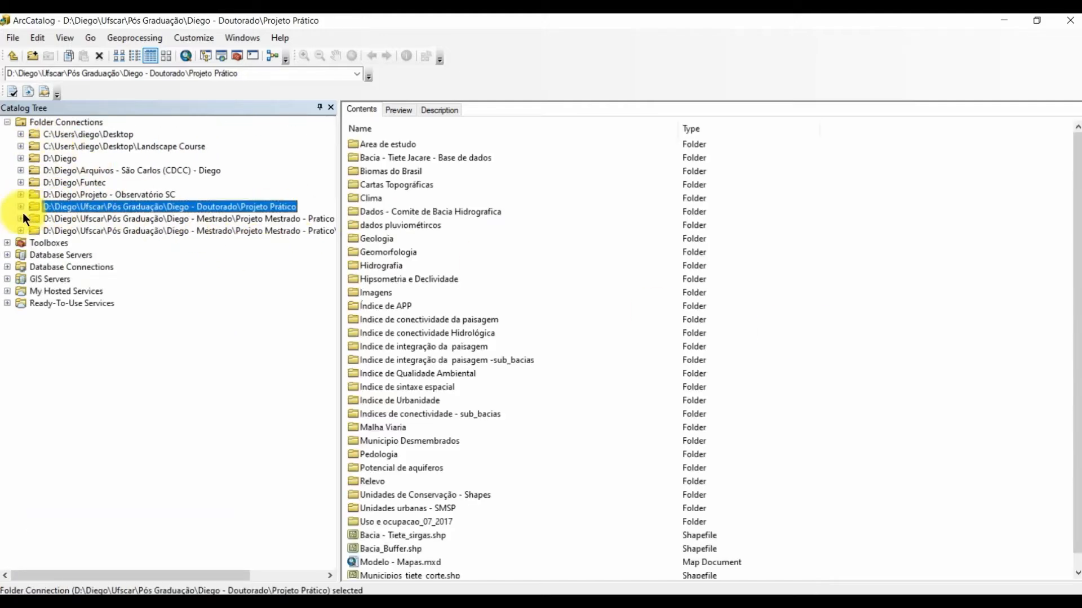
{"action": "left_click", "coordinate": [21, 206]}
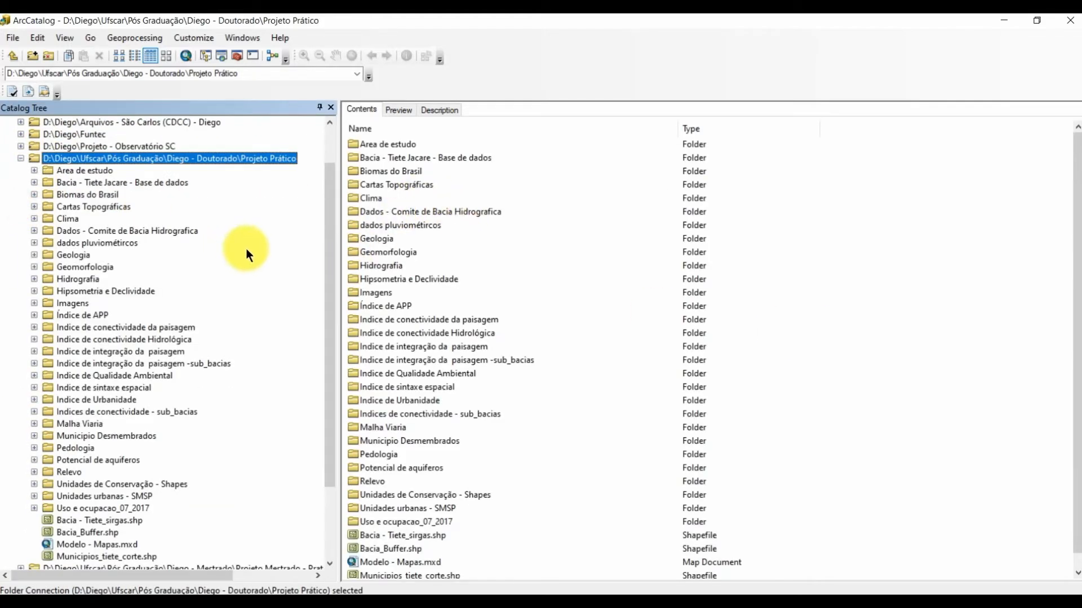
{"action": "left_click", "coordinate": [20, 159]}
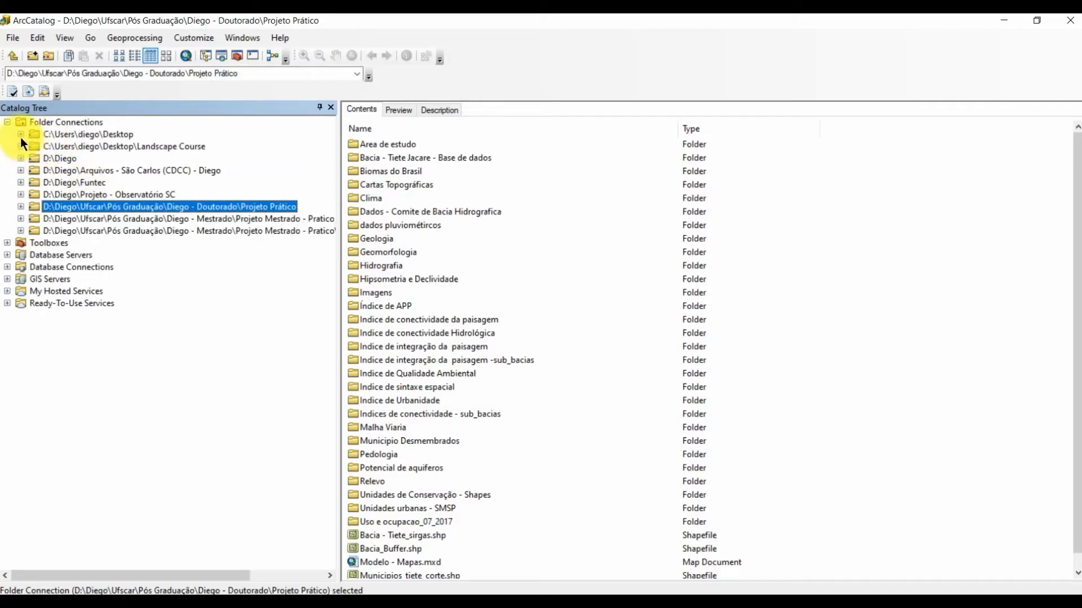
Browse the Desktop folder connection to Export_Output.shp in the Shapefile folder, view its contents entry, and collapse the connection.
{"action": "left_click", "coordinate": [21, 134]}
{"action": "left_click", "coordinate": [34, 145]}
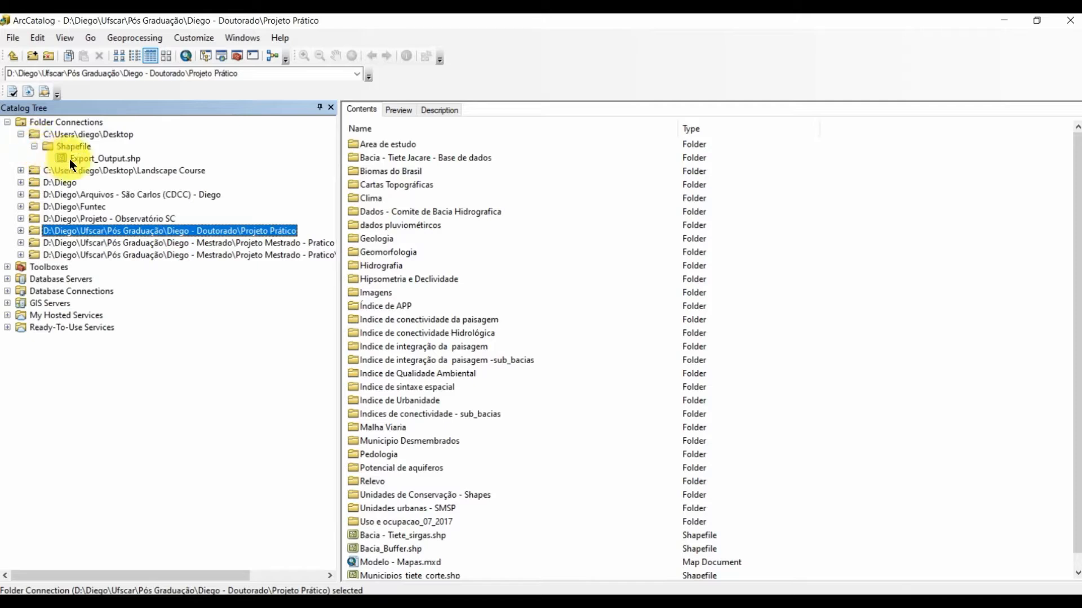
{"action": "left_click", "coordinate": [108, 157]}
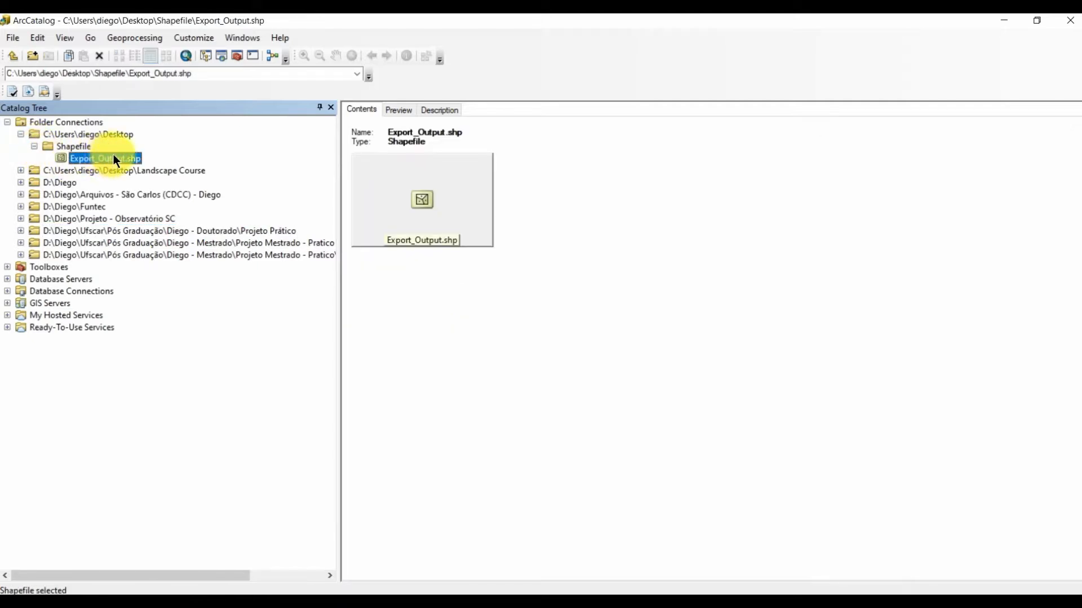
{"action": "left_click", "coordinate": [34, 146]}
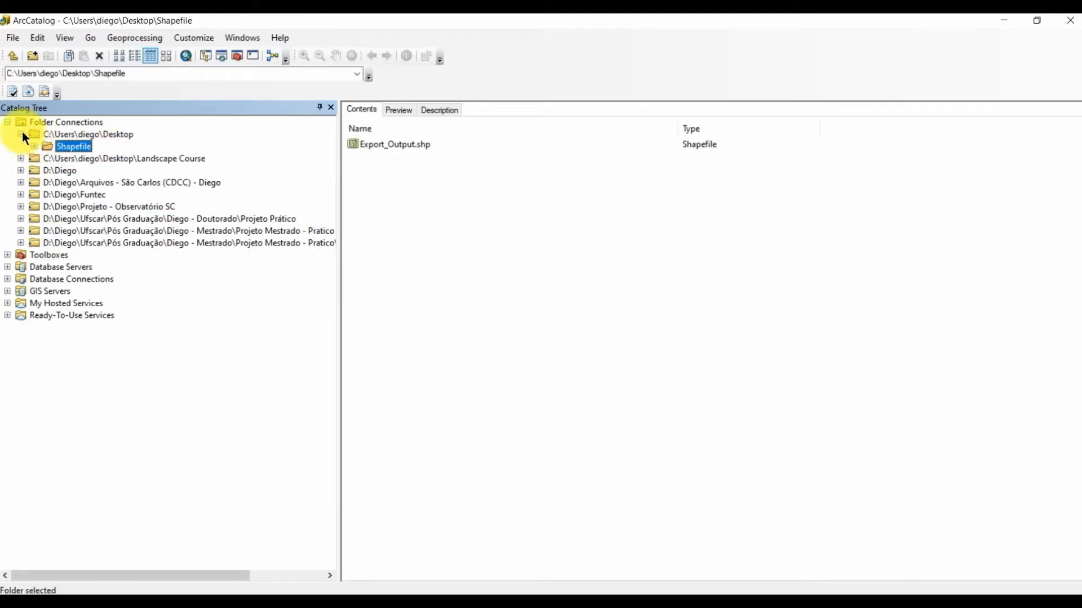
{"action": "left_click", "coordinate": [21, 134]}
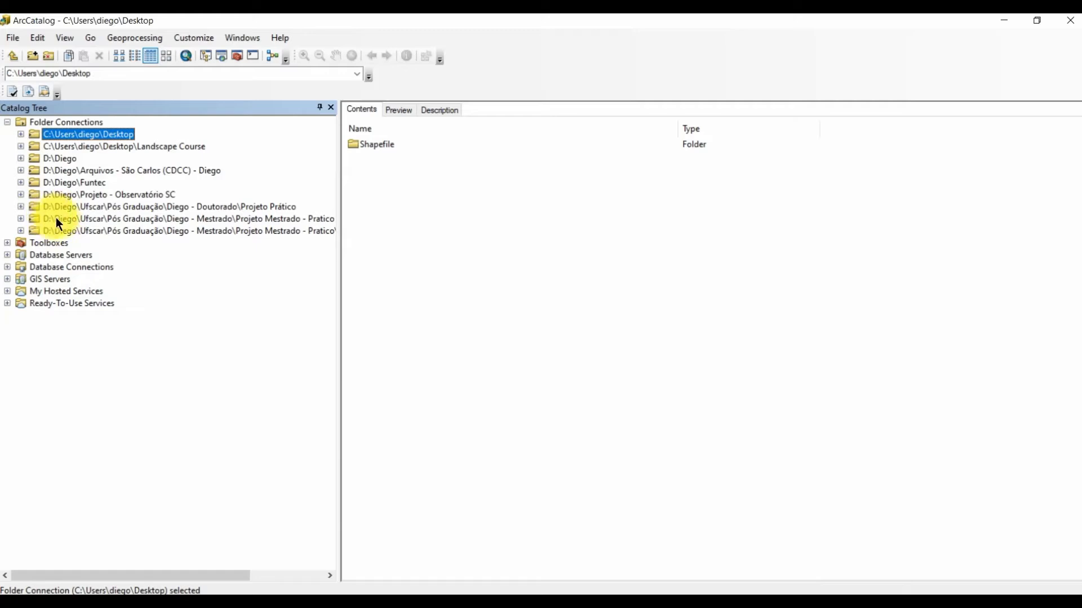
Browse the Area de estudo folder of the doctoral Projeto Prático connection, including its Imagens and Hipsometria e Declividade rasters.
{"action": "left_click", "coordinate": [21, 207]}
{"action": "scroll", "coordinate": [147, 276], "scroll_direction": "down", "scroll_amount": 1}
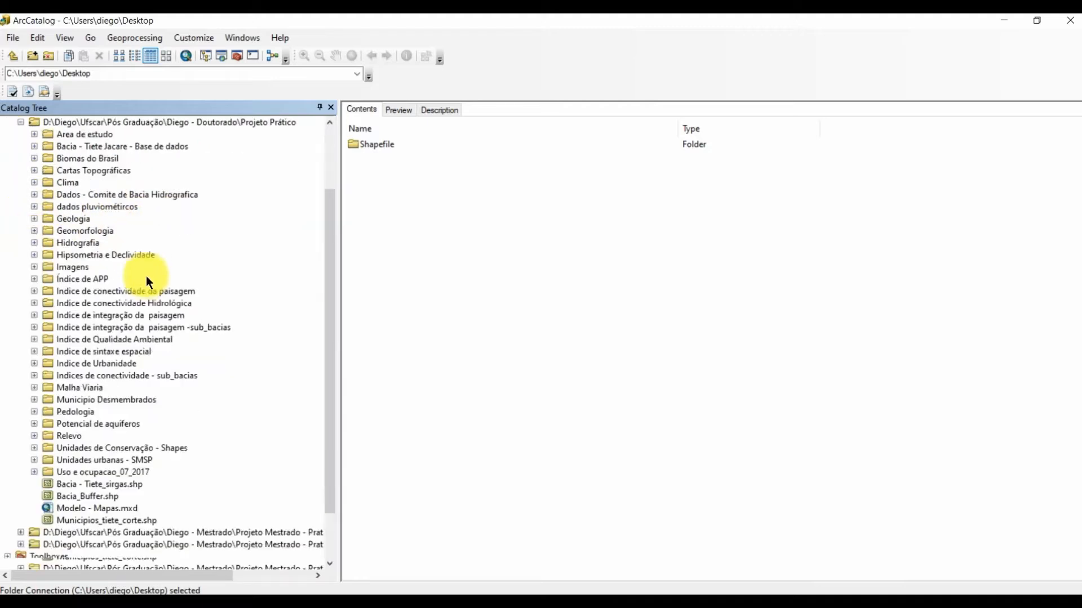
{"action": "scroll", "coordinate": [149, 330], "scroll_direction": "up", "scroll_amount": 1}
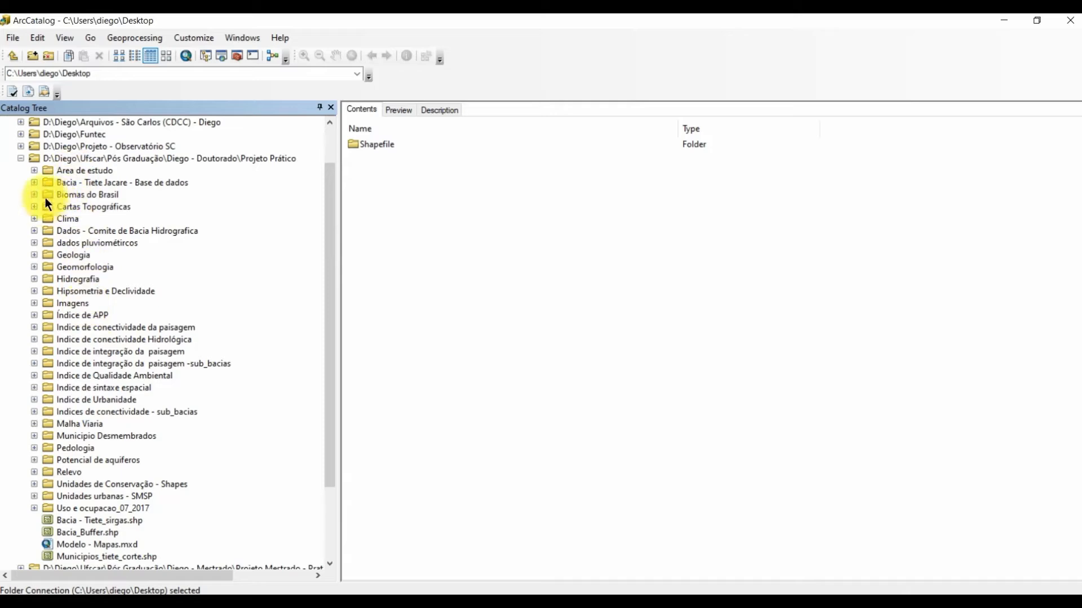
{"action": "left_click", "coordinate": [31, 167]}
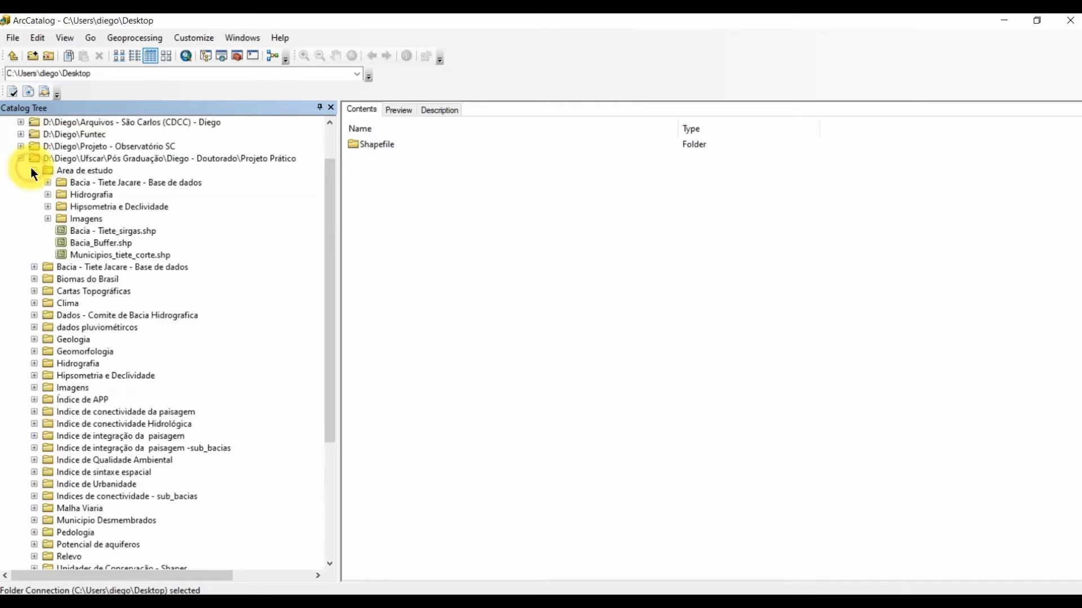
{"action": "left_click", "coordinate": [47, 218]}
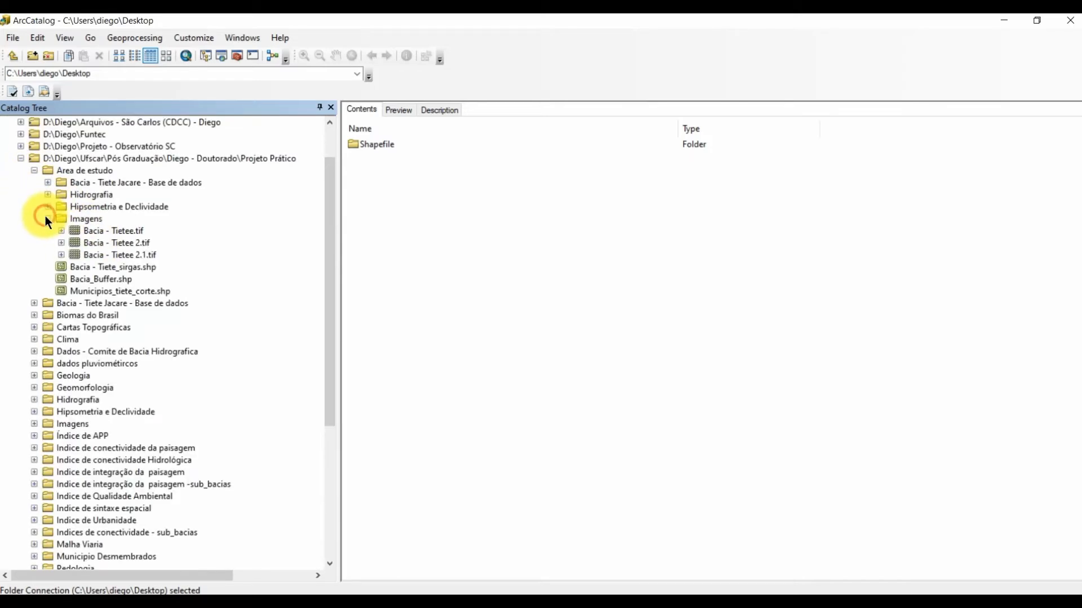
{"action": "left_click", "coordinate": [46, 207]}
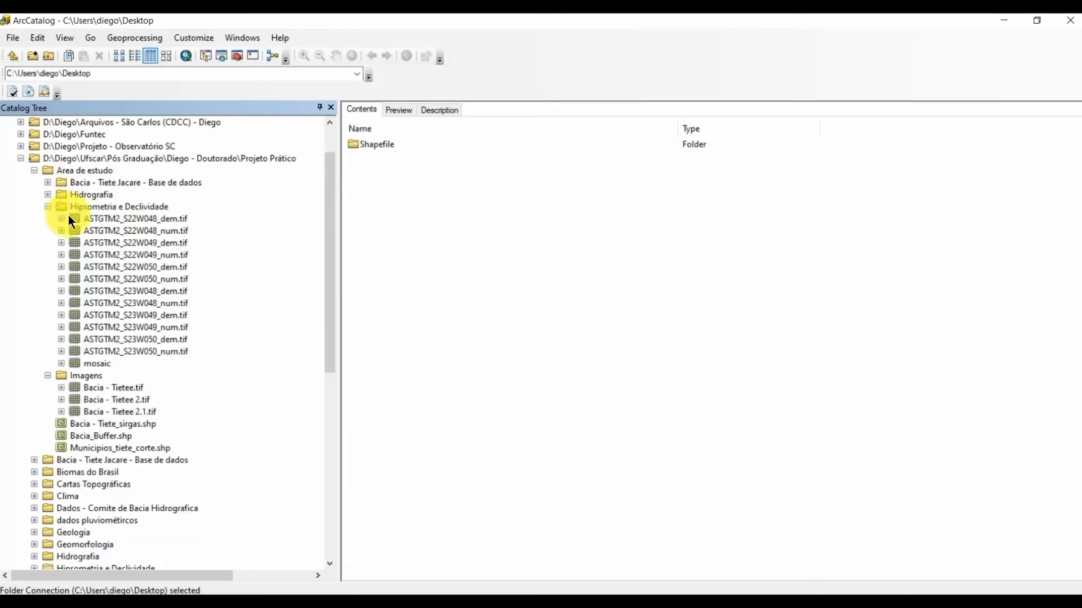
{"action": "scroll", "coordinate": [132, 310], "scroll_direction": "down", "scroll_amount": 8}
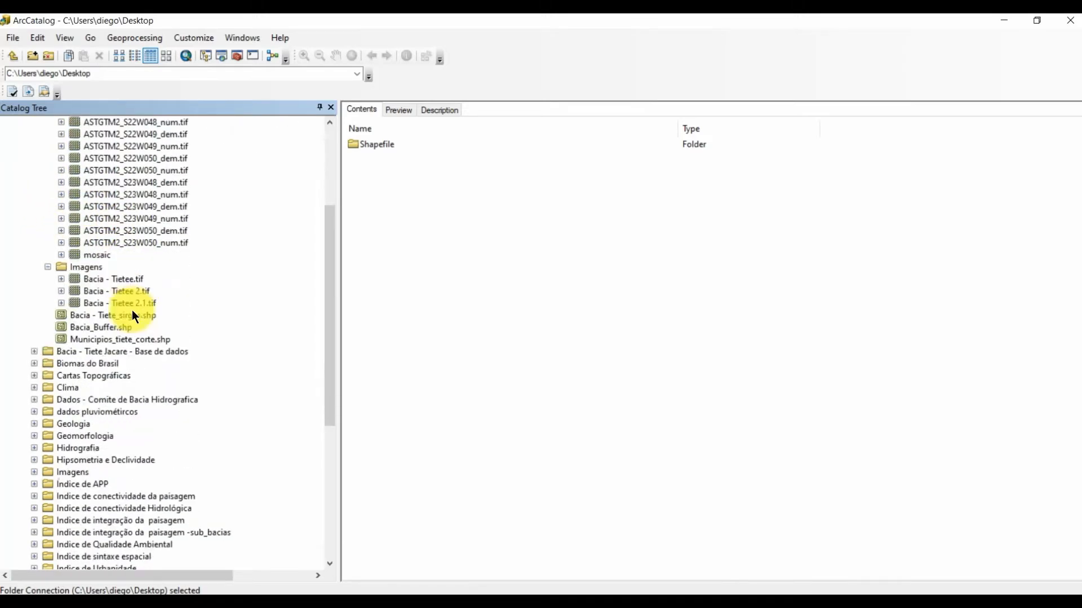
Examine the contents of the Indice de integração da paisagem folder and its Hidrografia subfolder in the catalog tree.
{"action": "left_click", "coordinate": [34, 339]}
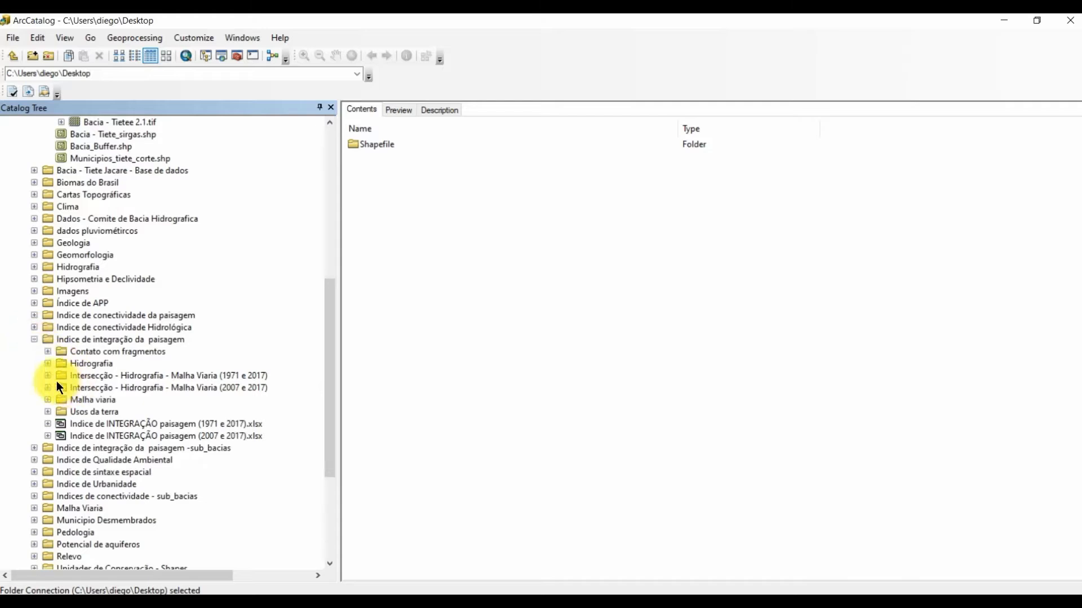
{"action": "left_click", "coordinate": [48, 364]}
{"action": "scroll", "coordinate": [113, 430], "scroll_direction": "down", "scroll_amount": 6}
{"action": "scroll", "coordinate": [193, 428], "scroll_direction": "up", "scroll_amount": 15}
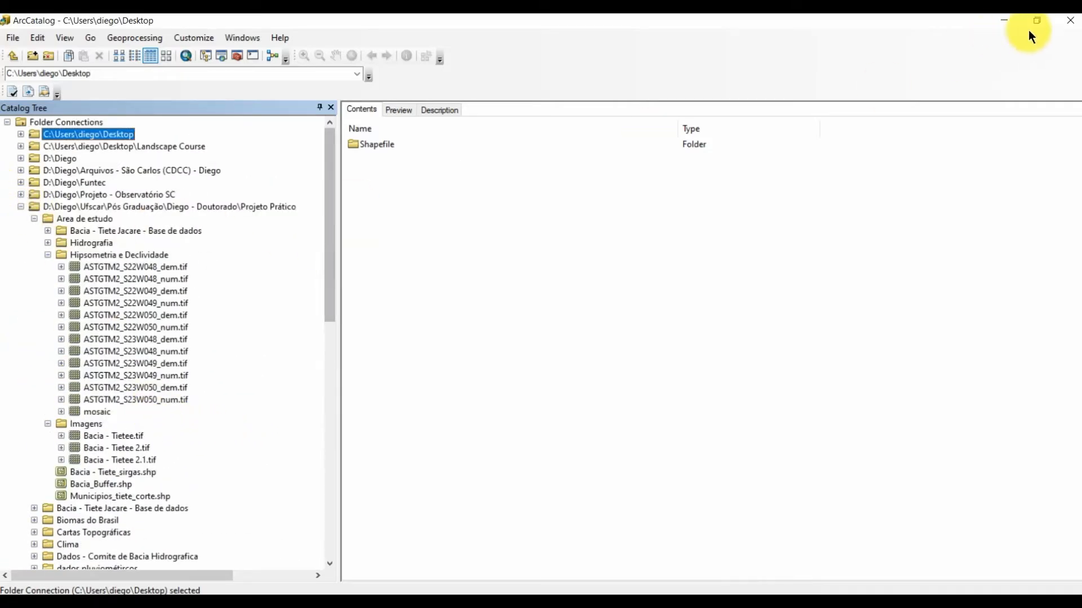
Close ArcCatalog and the File Explorer window showing the Shapefile folder.
{"action": "left_click", "coordinate": [1071, 23]}
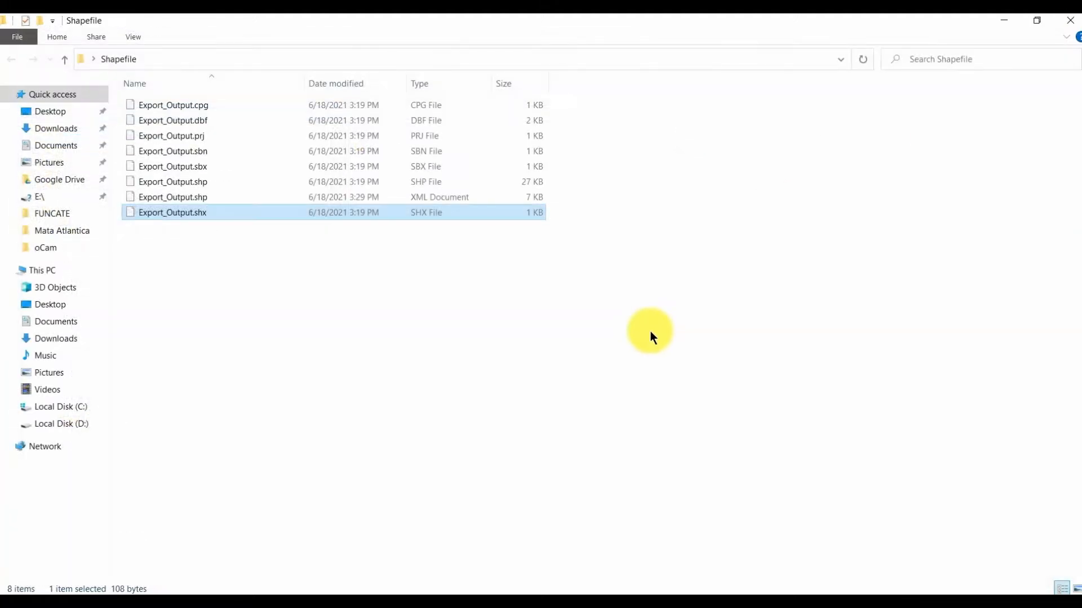
{"action": "left_click", "coordinate": [608, 325]}
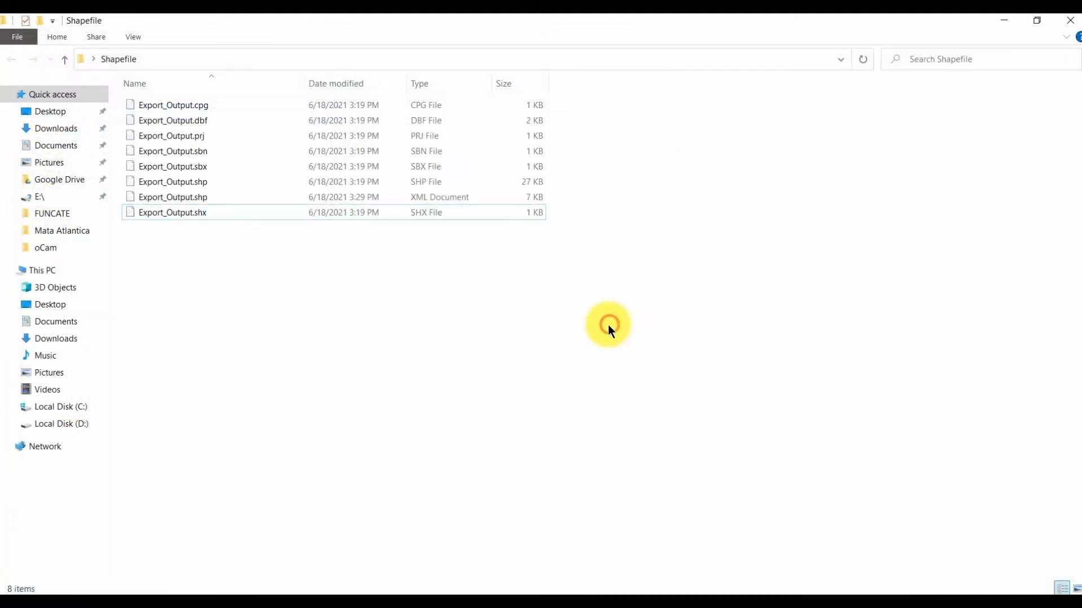
{"action": "left_click", "coordinate": [1065, 22]}
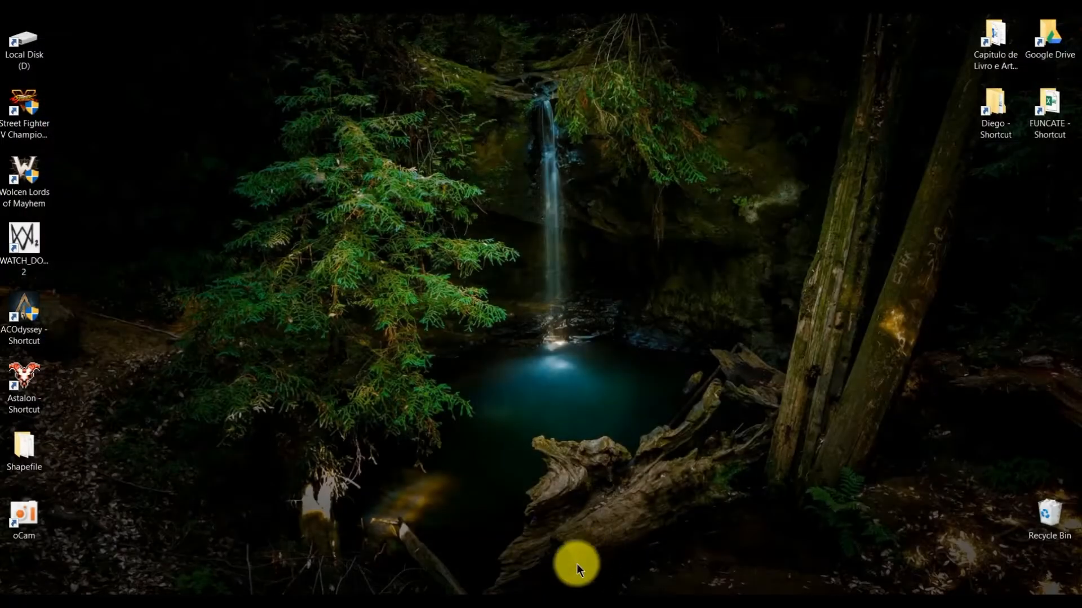
Show the installed ArcGIS programs and launch ArcMap 10.8.
{"action": "left_click", "coordinate": [14, 603]}
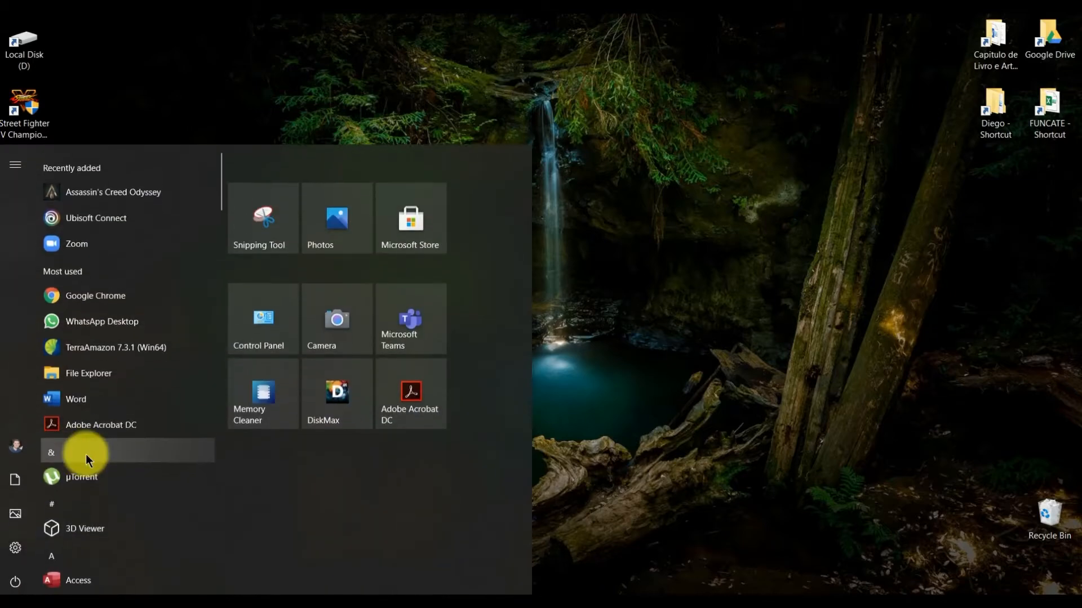
{"action": "scroll", "coordinate": [121, 344], "scroll_direction": "down", "scroll_amount": 6}
{"action": "scroll", "coordinate": [113, 338], "scroll_direction": "up", "scroll_amount": 1}
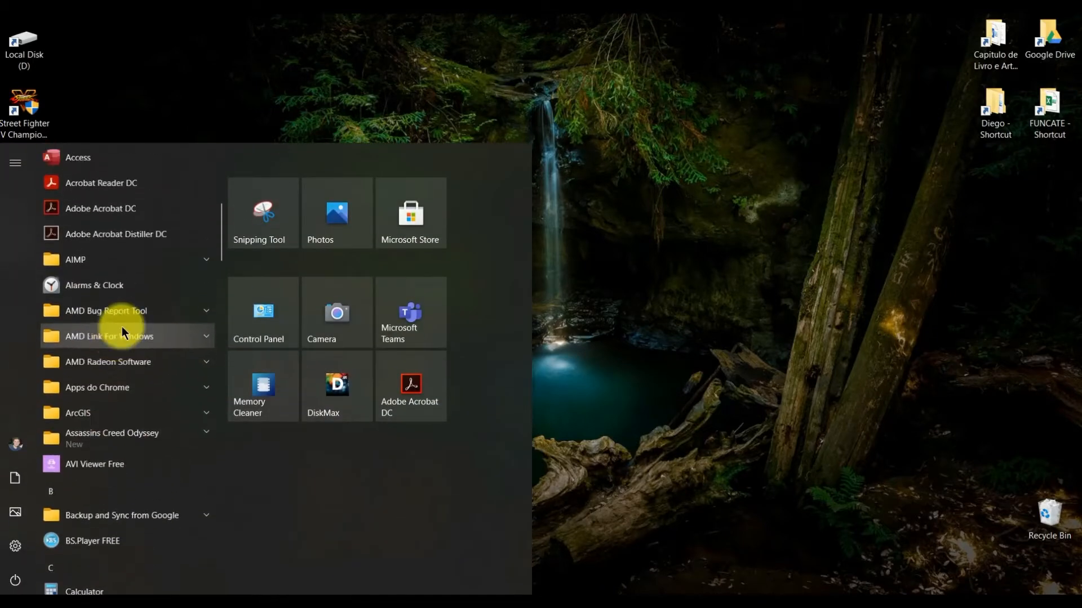
{"action": "left_click", "coordinate": [101, 417]}
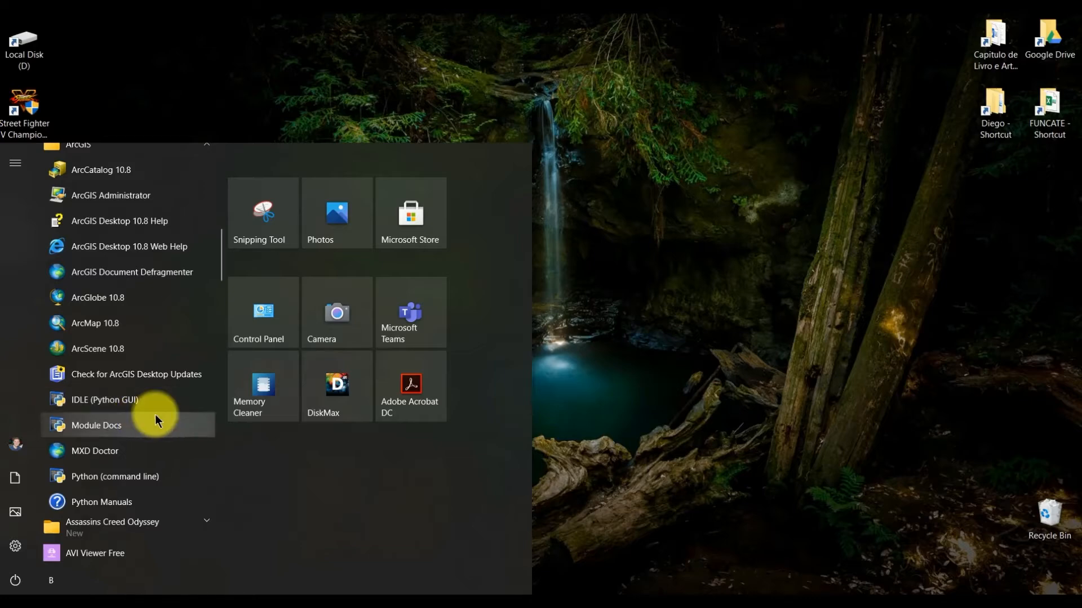
{"action": "left_click", "coordinate": [770, 380]}
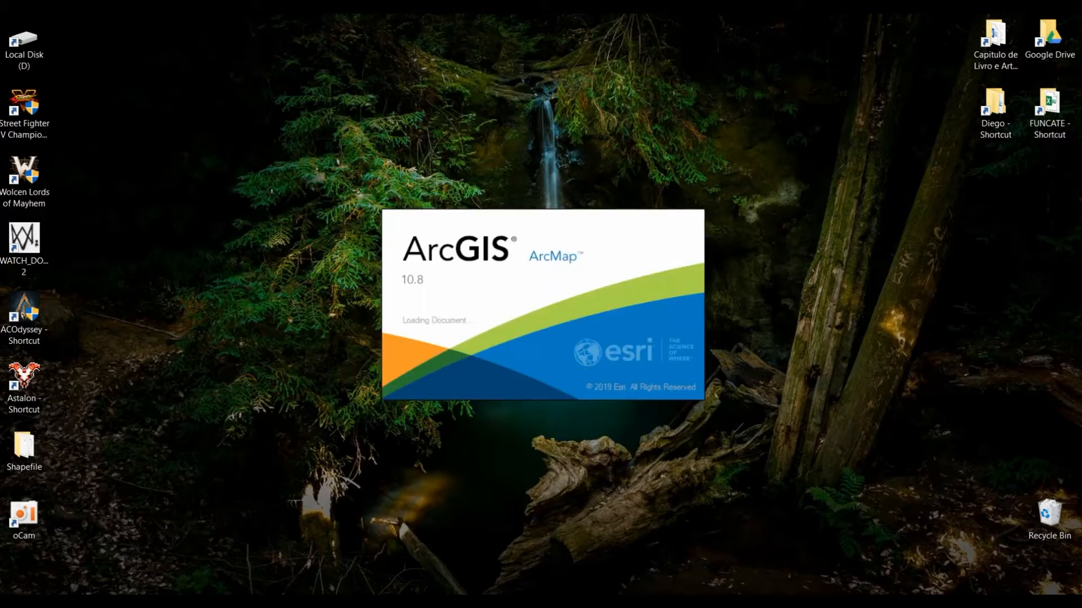
Launch ArcGlobe 10.8 from the installed ArcGIS programs.
{"action": "left_click", "coordinate": [15, 604]}
{"action": "scroll", "coordinate": [124, 385], "scroll_direction": "down", "scroll_amount": 6}
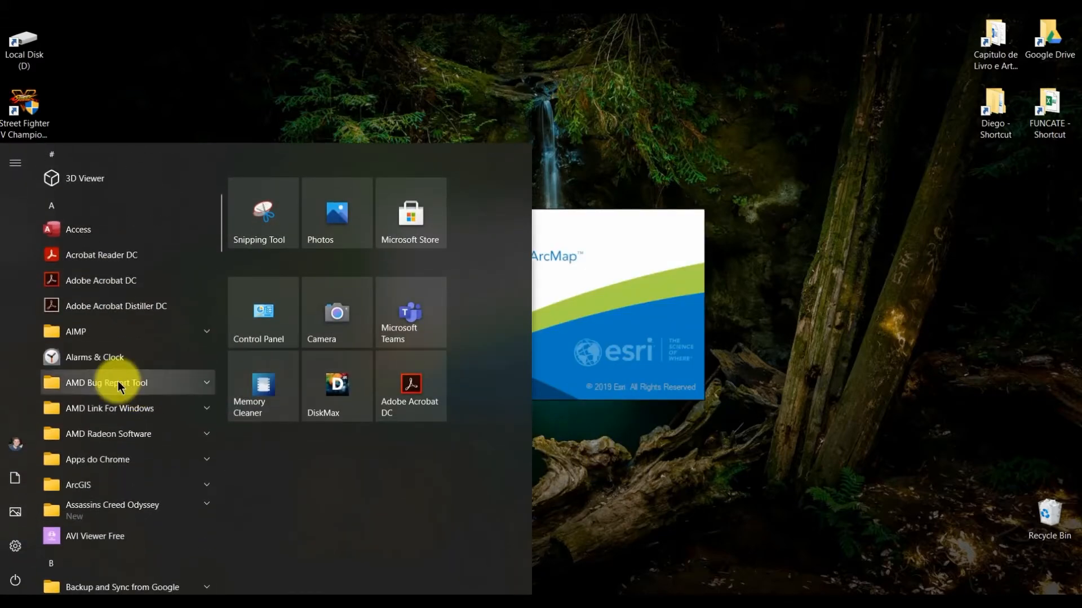
{"action": "scroll", "coordinate": [117, 429], "scroll_direction": "down", "scroll_amount": 3}
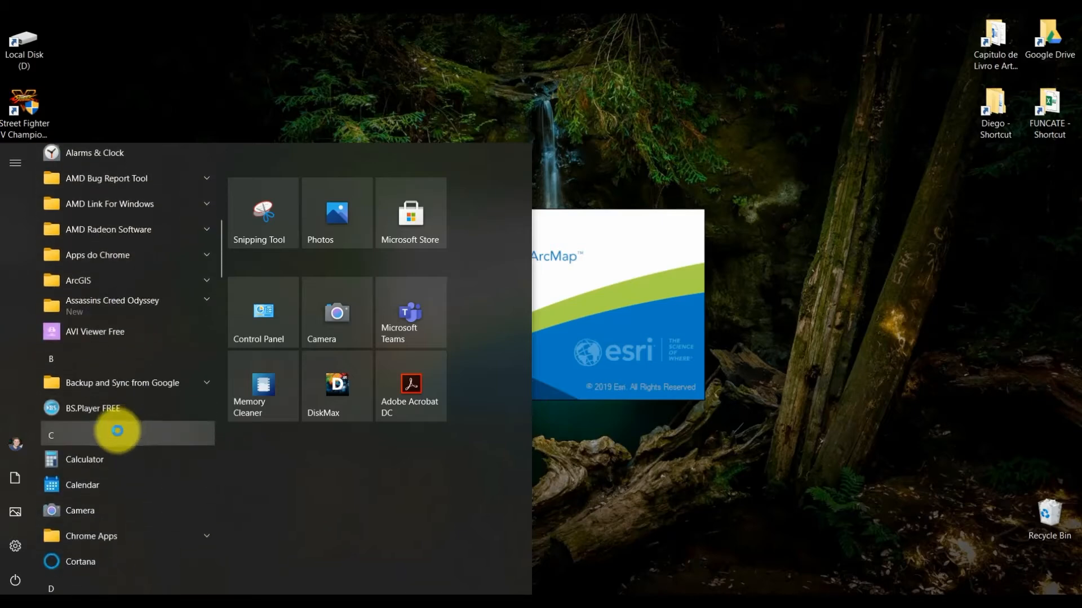
{"action": "scroll", "coordinate": [134, 410], "scroll_direction": "up", "scroll_amount": 2}
{"action": "left_click", "coordinate": [133, 417]}
{"action": "scroll", "coordinate": [145, 406], "scroll_direction": "down", "scroll_amount": 4}
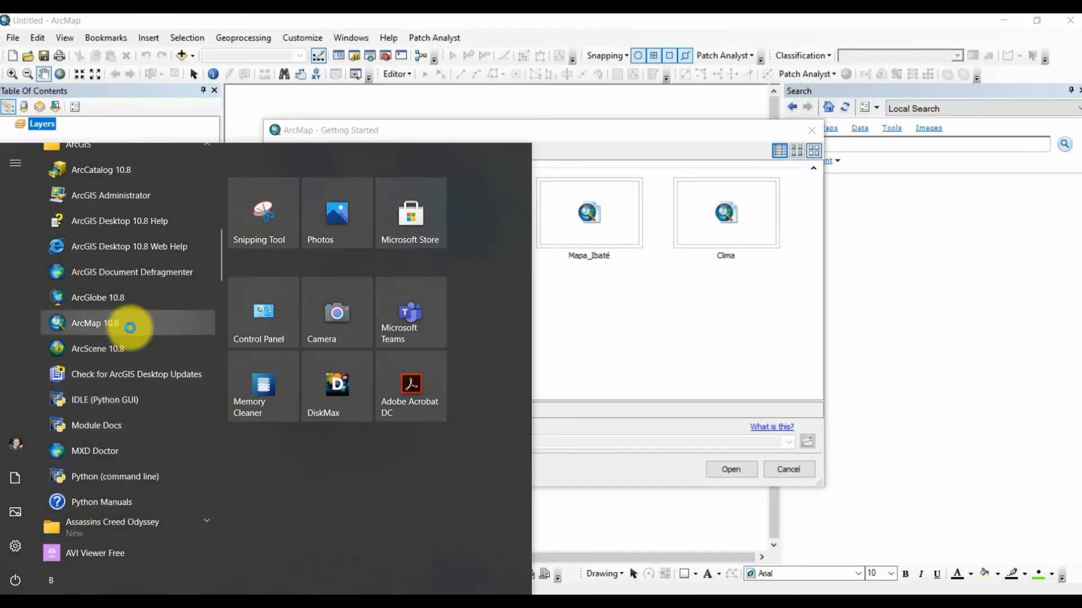
{"action": "left_click", "coordinate": [129, 303]}
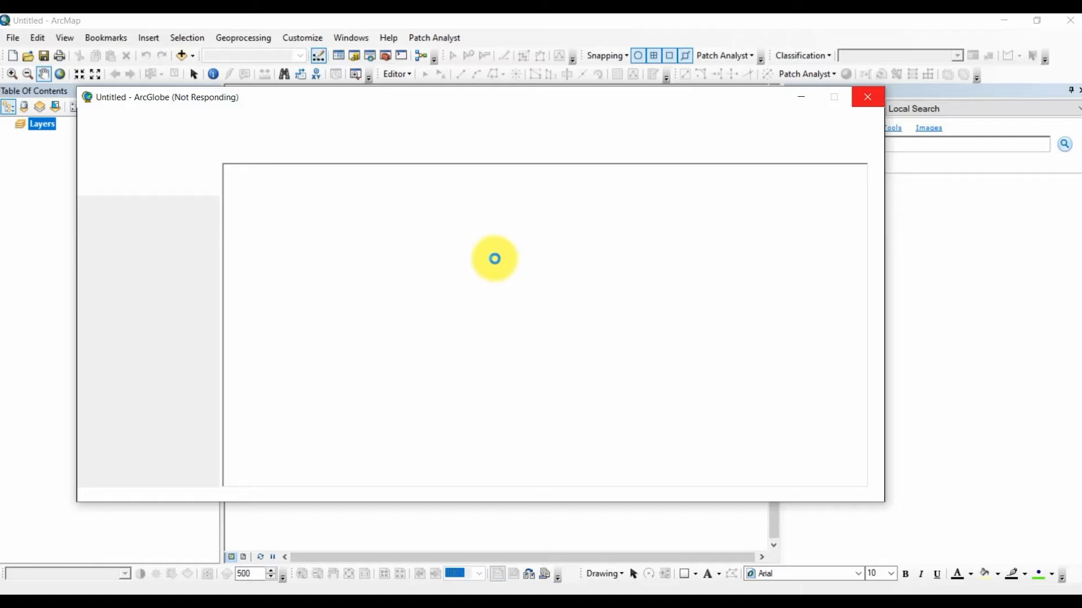
Launch ArcScene 10.8 from the installed ArcGIS programs.
{"action": "left_click", "coordinate": [15, 603]}
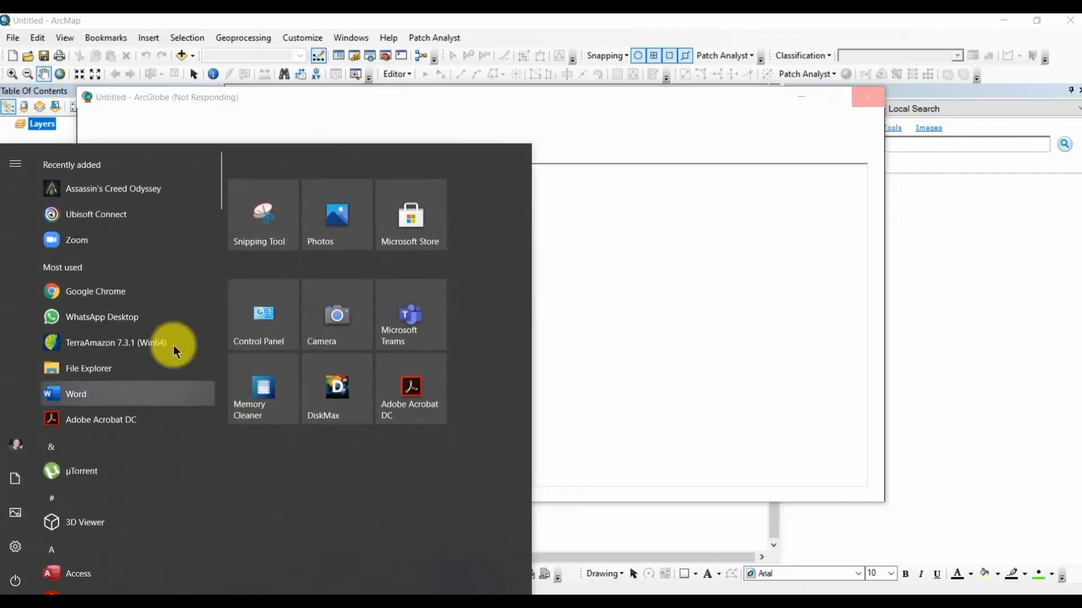
{"action": "scroll", "coordinate": [124, 366], "scroll_direction": "down", "scroll_amount": 10}
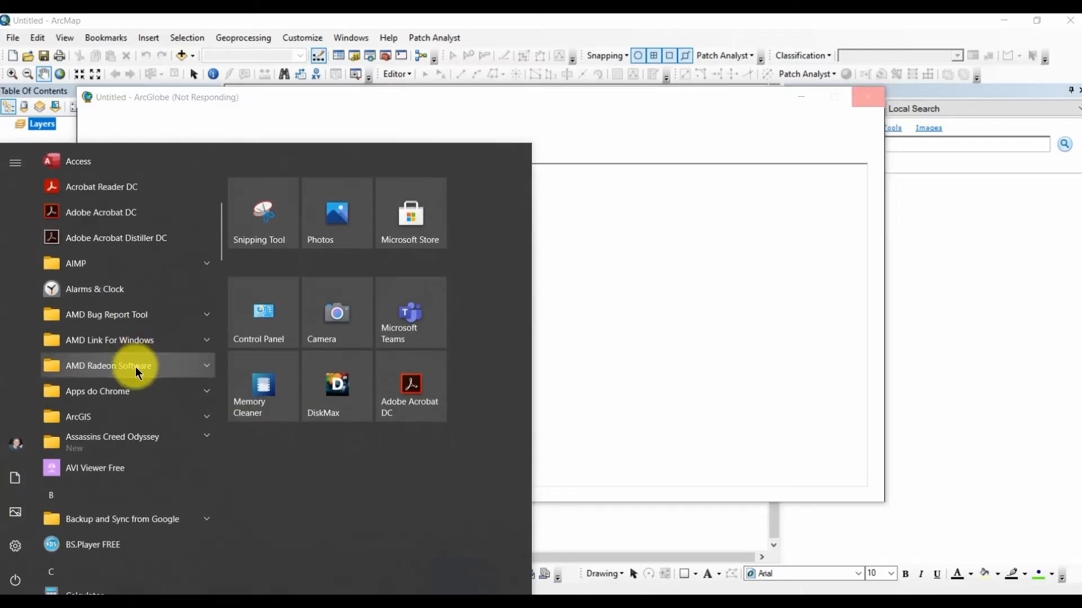
{"action": "left_click", "coordinate": [134, 414]}
{"action": "scroll", "coordinate": [153, 389], "scroll_direction": "down", "scroll_amount": 3}
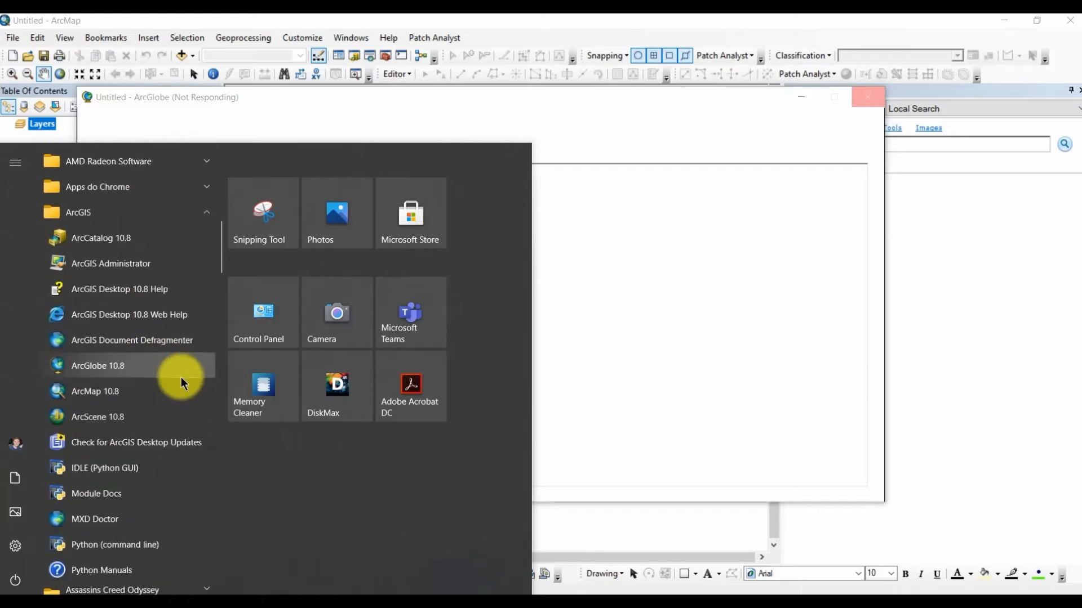
{"action": "left_click", "coordinate": [135, 414]}
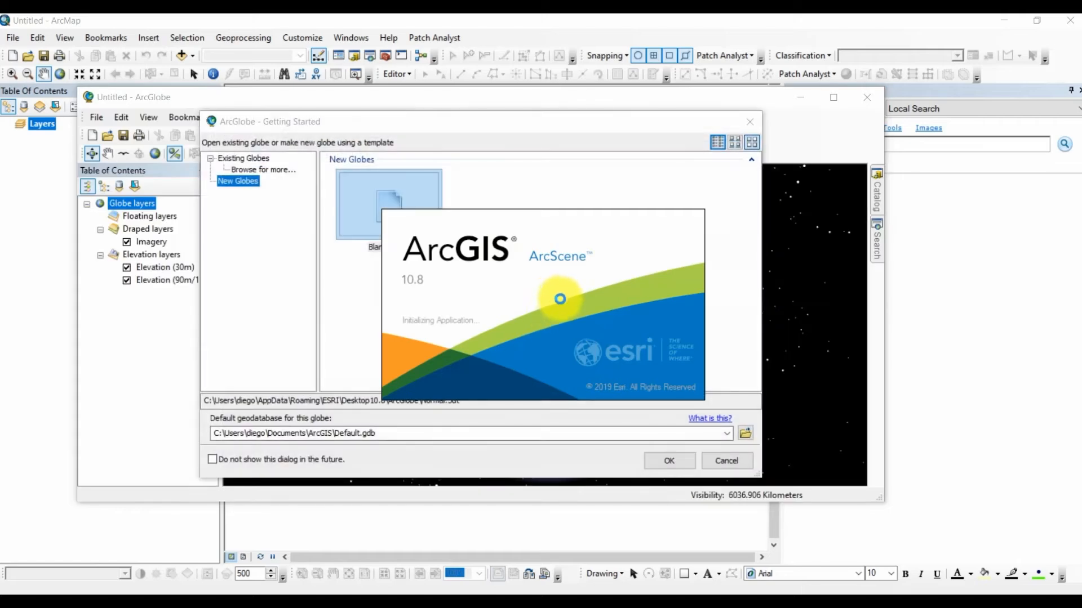
Dismiss the ArcGlobe Getting Started dialog and maximize the ArcGlobe window.
{"action": "left_click", "coordinate": [750, 120]}
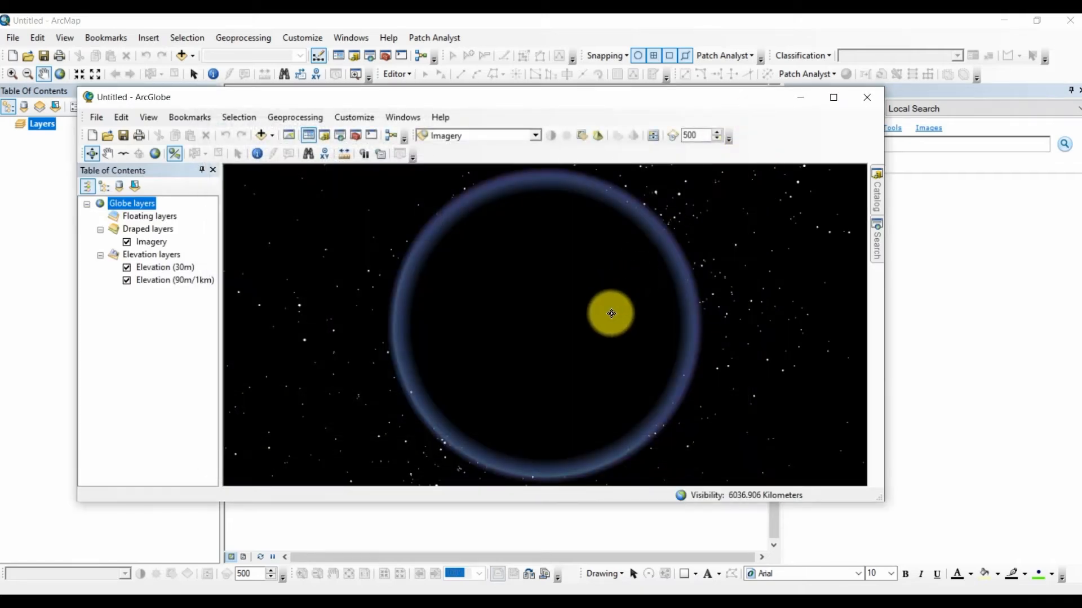
{"action": "left_click_drag", "start_coordinate": [725, 97], "coordinate": [738, 180]}
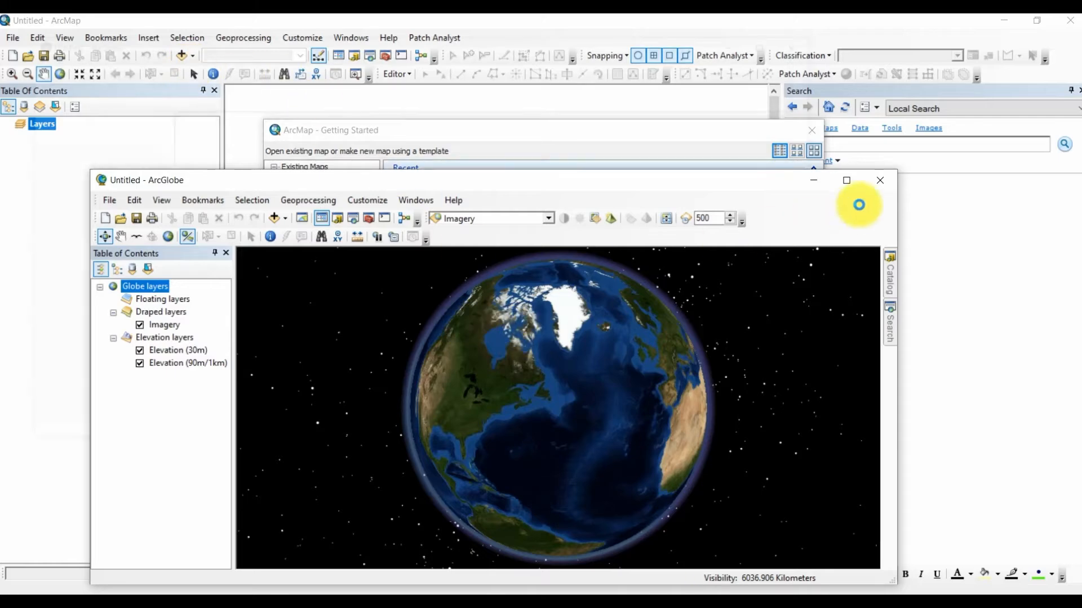
{"action": "left_click", "coordinate": [846, 180]}
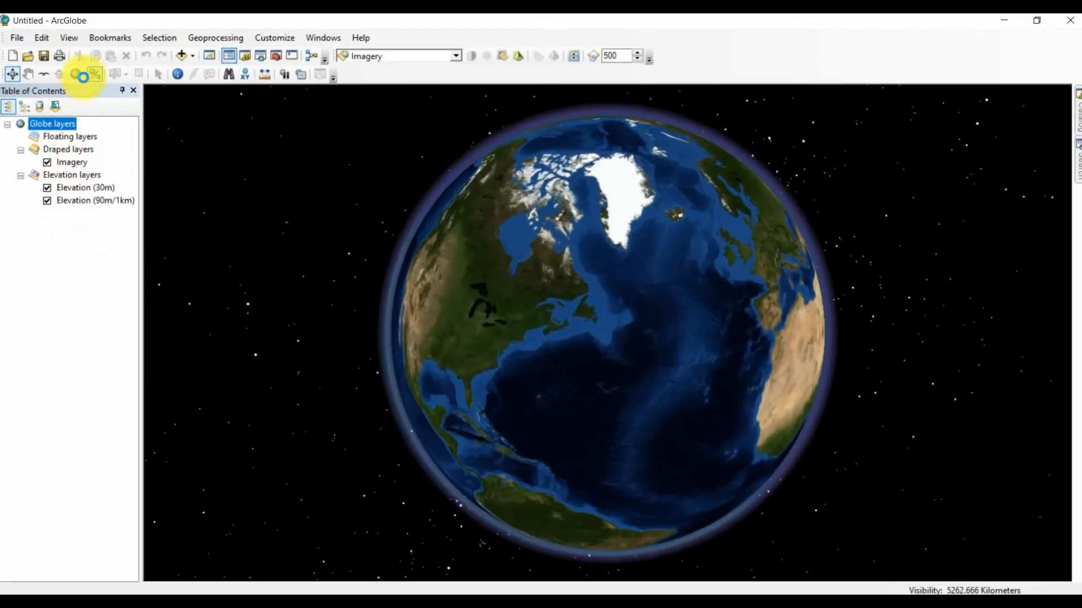
Rotate the globe to bring South America into view and zoom out to see the whole planet.
{"action": "left_click_drag", "start_coordinate": [642, 450], "coordinate": [633, 369]}
{"action": "scroll", "coordinate": [588, 407], "scroll_direction": "down", "scroll_amount": 2}
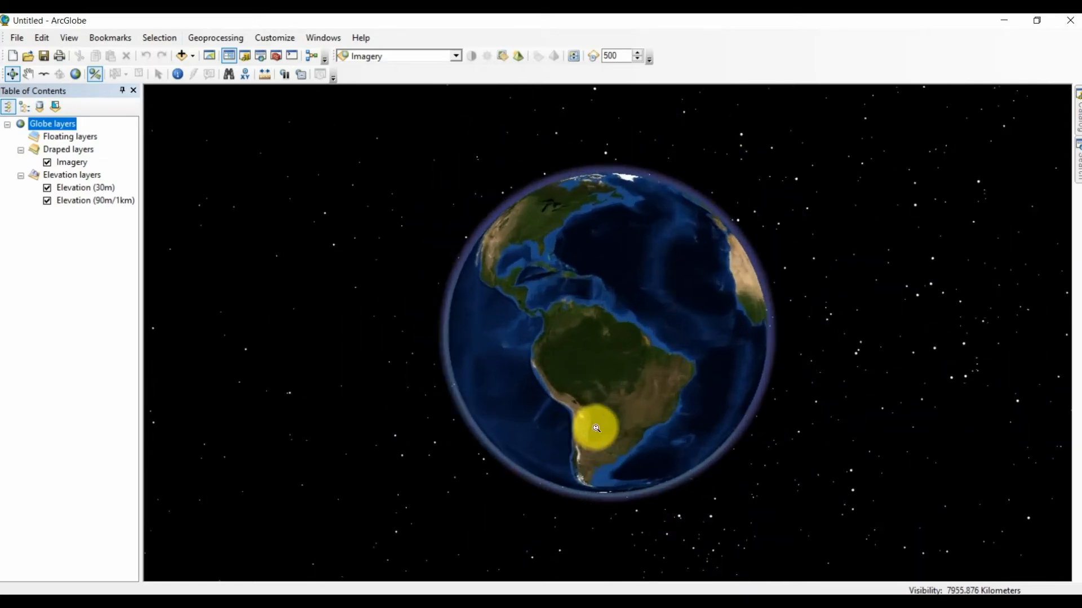
Inspect South America up close on the globe, return to the whole-planet view, and close ArcGlobe.
{"action": "scroll", "coordinate": [594, 425], "scroll_direction": "up", "scroll_amount": 5}
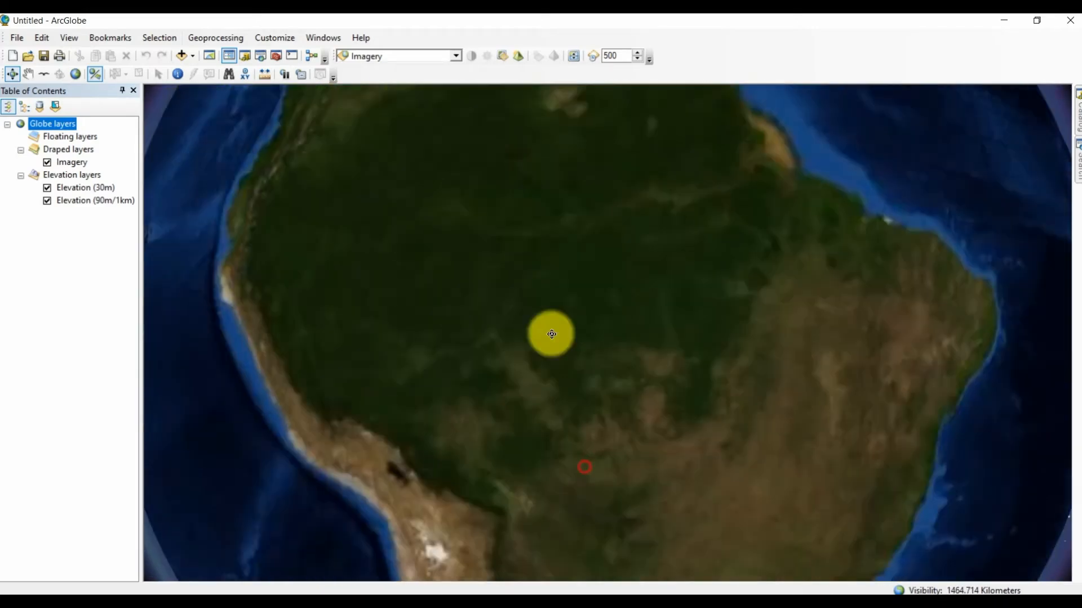
{"action": "left_click_drag", "start_coordinate": [551, 334], "coordinate": [503, 307]}
{"action": "scroll", "coordinate": [525, 307], "scroll_direction": "up", "scroll_amount": 1}
{"action": "scroll", "coordinate": [525, 307], "scroll_direction": "down", "scroll_amount": 5}
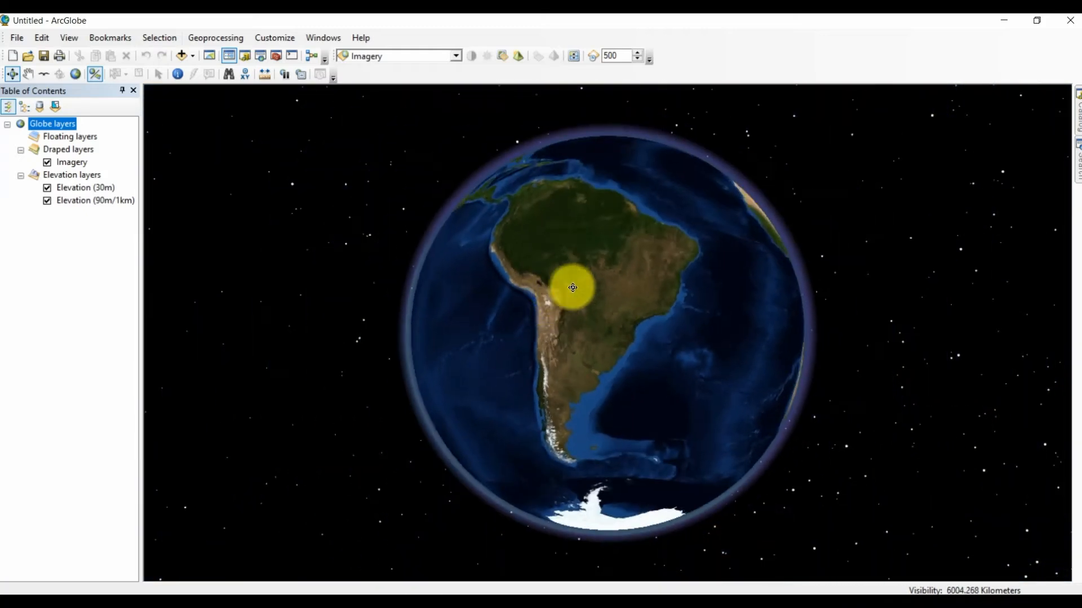
{"action": "left_click_drag", "start_coordinate": [573, 288], "coordinate": [601, 297]}
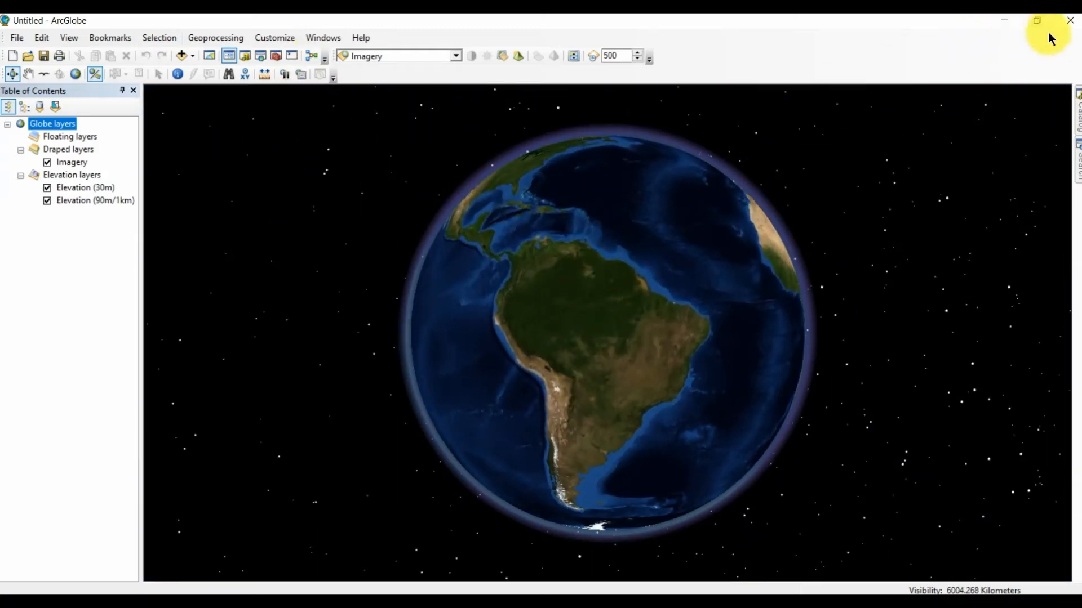
{"action": "left_click", "coordinate": [1071, 20]}
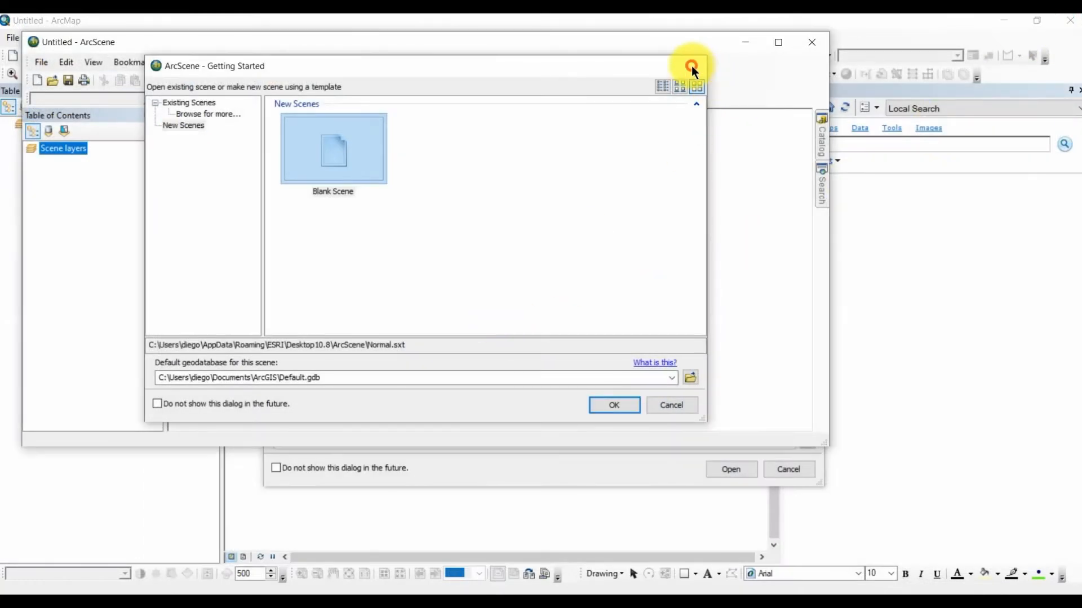
Dismiss the ArcScene Getting Started dialog, maximize the ArcScene window and activate the Fly tool.
{"action": "left_click", "coordinate": [695, 66]}
{"action": "left_click", "coordinate": [778, 42]}
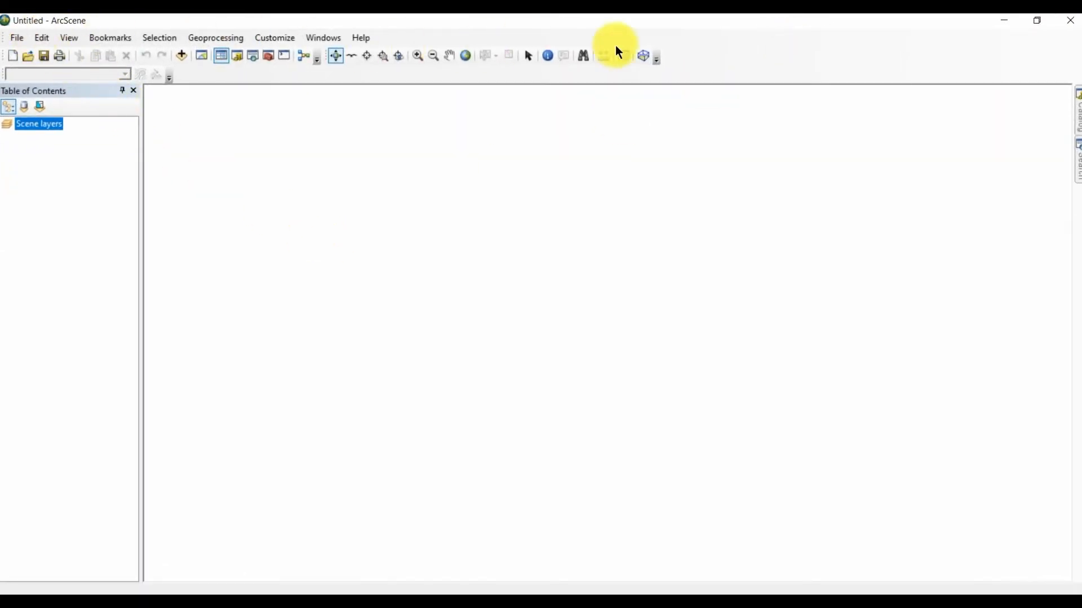
{"action": "left_click", "coordinate": [352, 56]}
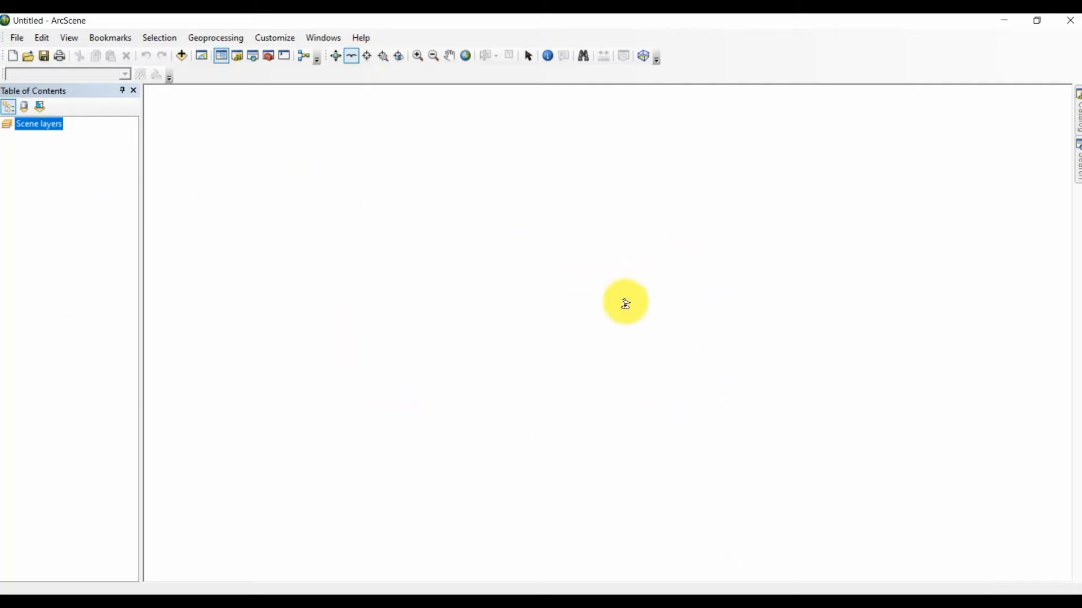
Close ArcScene and dismiss the ArcMap Getting Started dialog.
{"action": "left_click", "coordinate": [1069, 25]}
{"action": "left_click", "coordinate": [823, 130]}
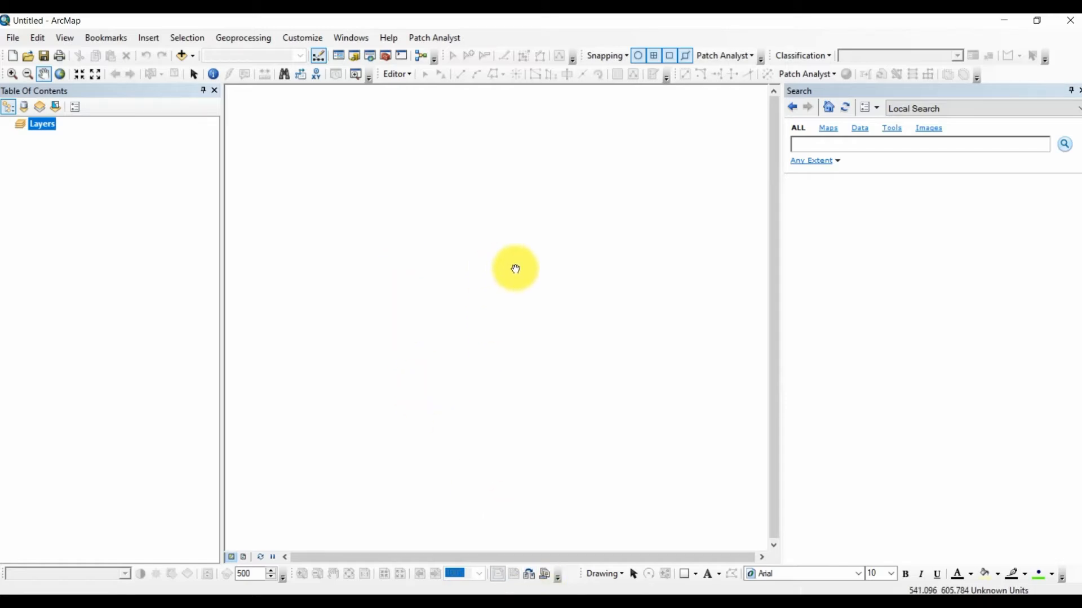
View the About ArcMap information for the version, license type and installed applications, then close it.
{"action": "left_click", "coordinate": [395, 38]}
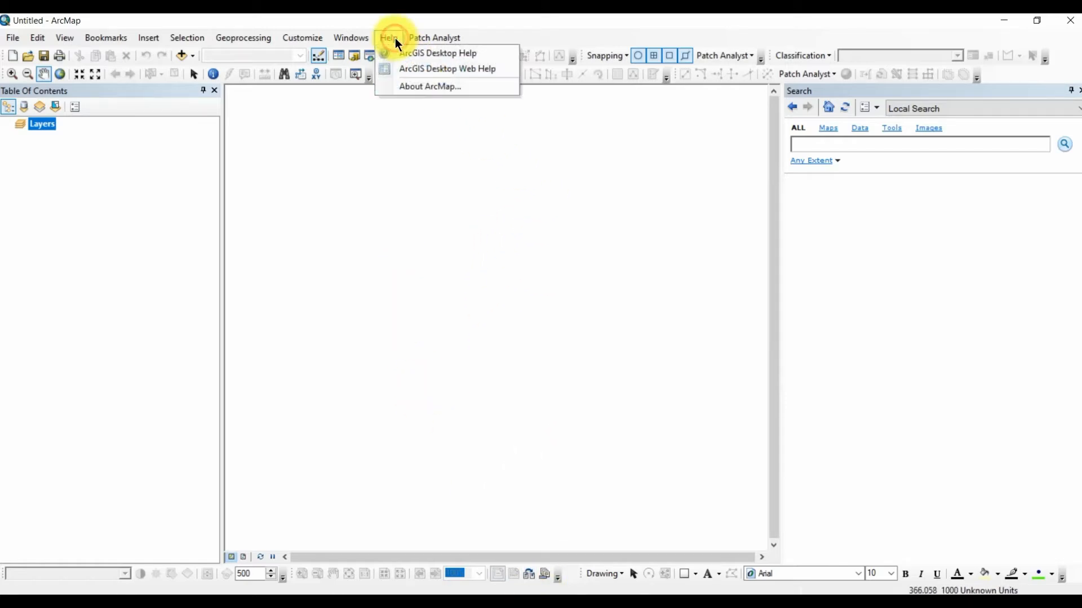
{"action": "left_click", "coordinate": [424, 85]}
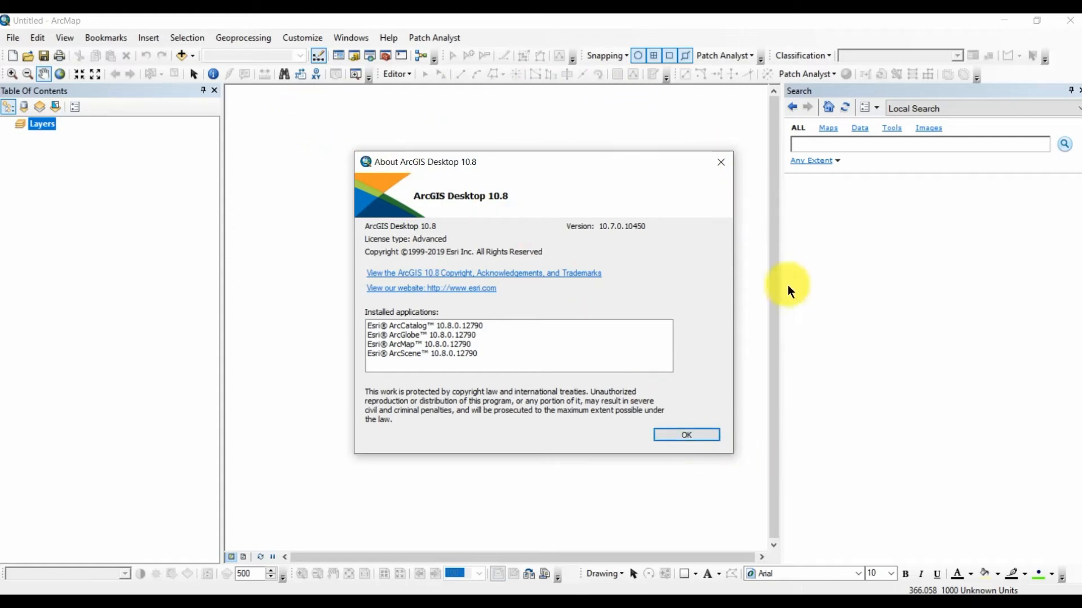
{"action": "left_click", "coordinate": [696, 440]}
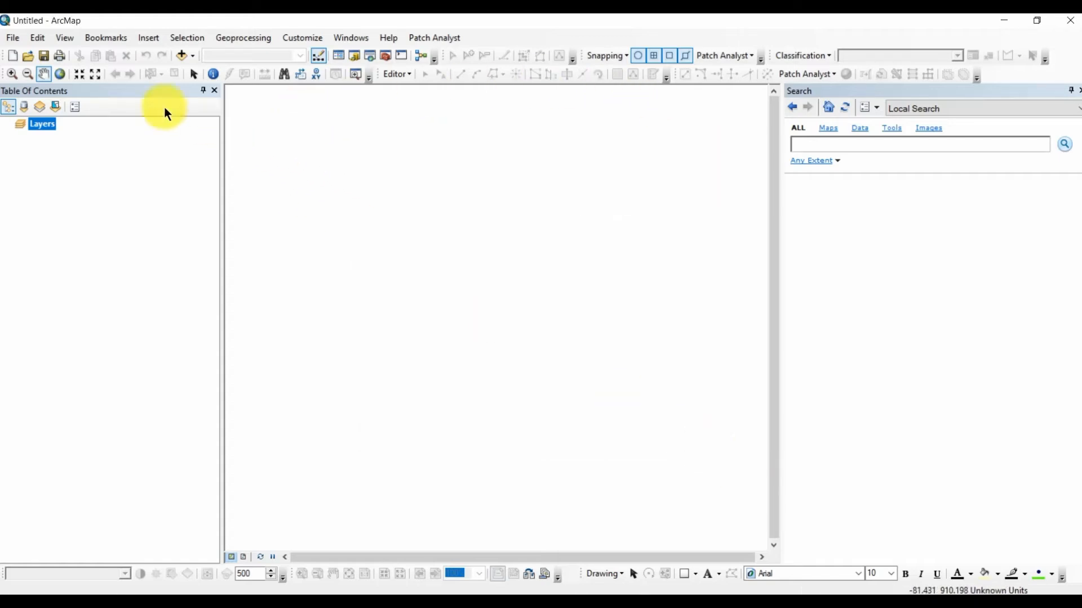
Reopen the About ArcMap information and close it again.
{"action": "left_click", "coordinate": [14, 38]}
{"action": "left_click", "coordinate": [21, 38]}
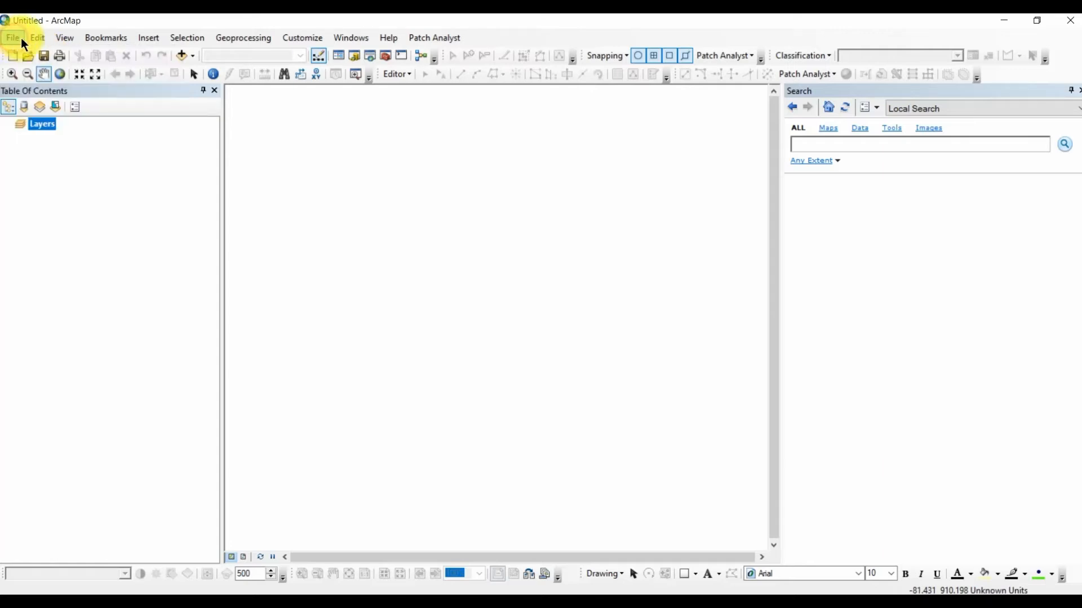
{"action": "left_click", "coordinate": [394, 39]}
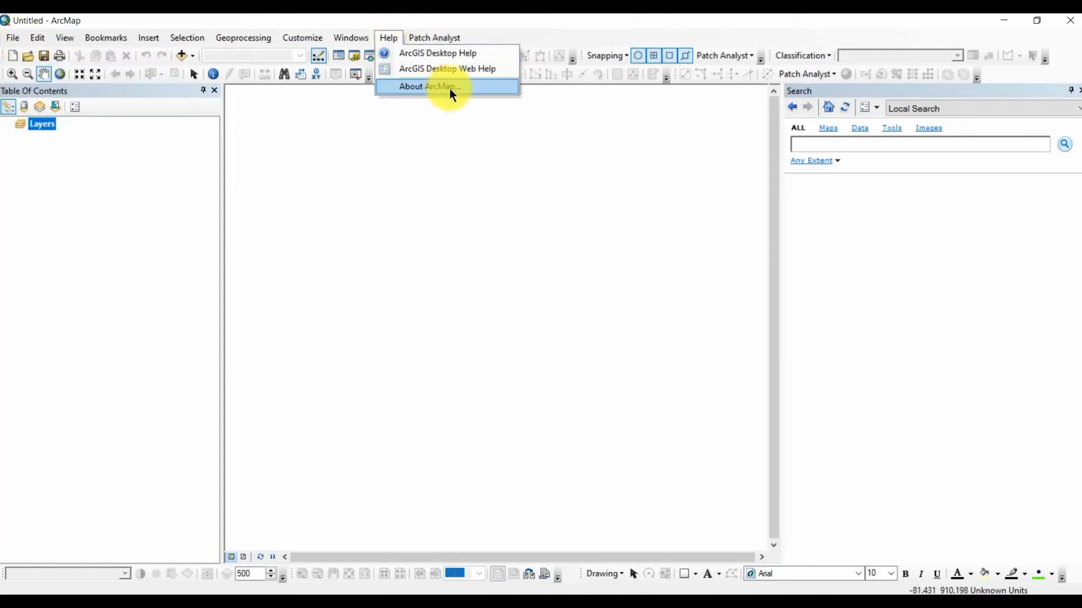
{"action": "left_click", "coordinate": [441, 87]}
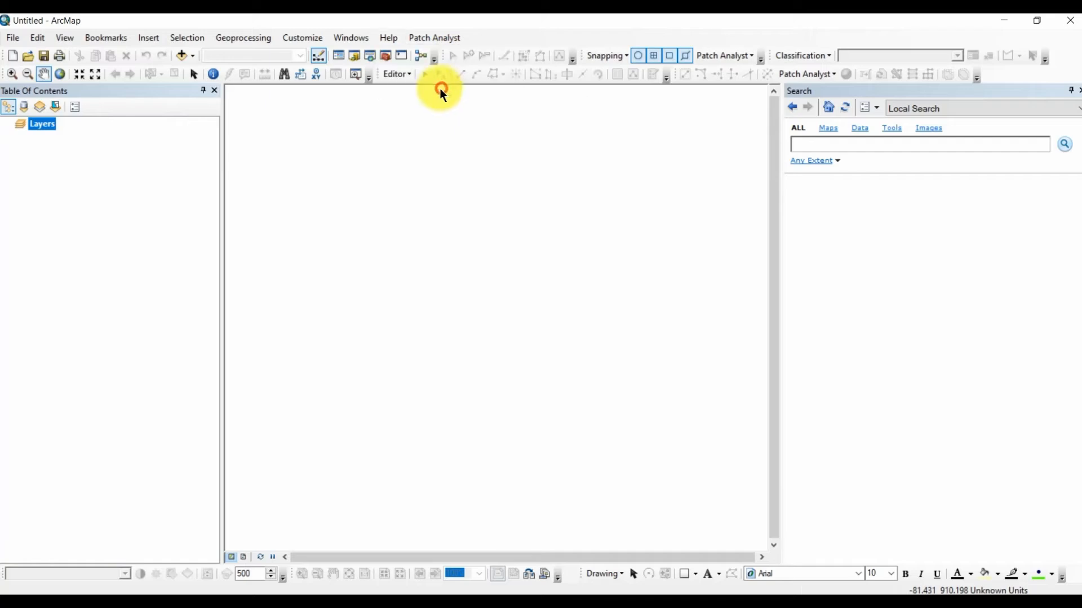
{"action": "left_click", "coordinate": [719, 164]}
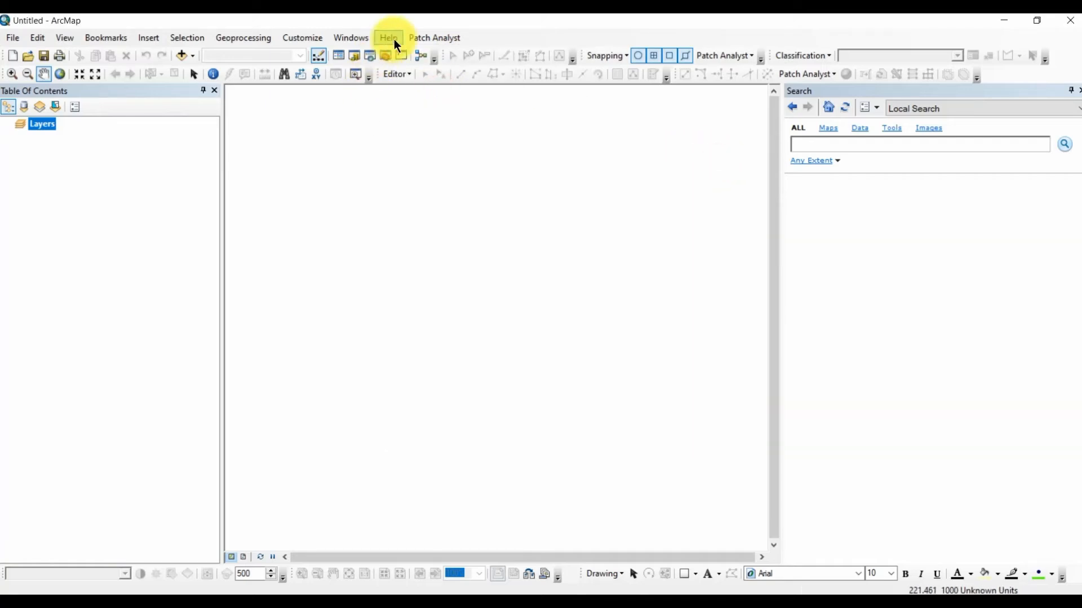
Browse the Extensions topics in ArcGIS Desktop Help, including Introduction, Data Interoperability and Geostatistical Analyst, and close the help.
{"action": "left_click", "coordinate": [394, 38]}
{"action": "left_click", "coordinate": [415, 56]}
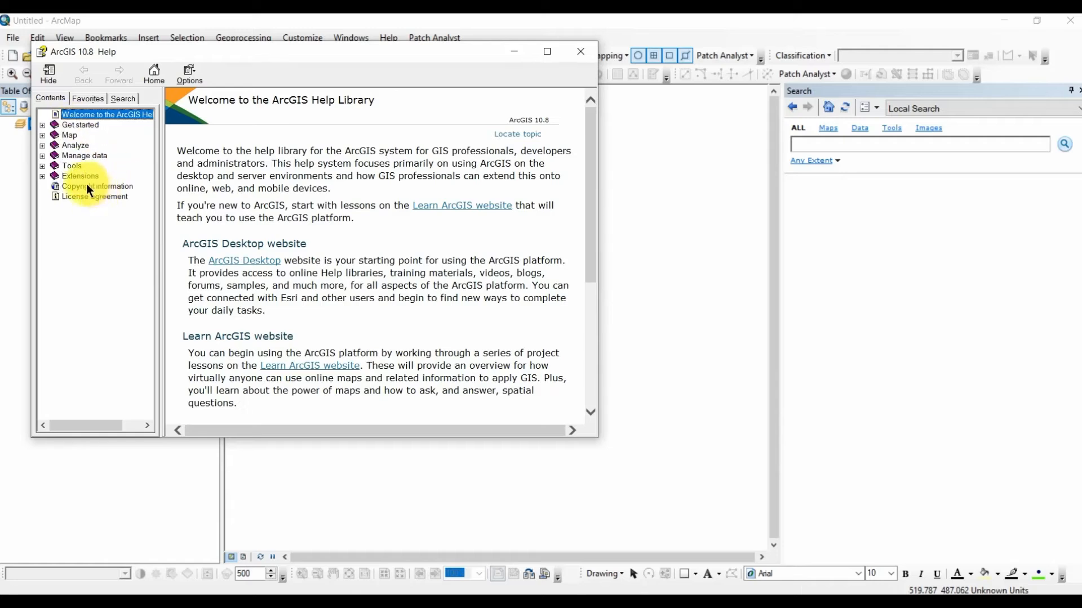
{"action": "left_click", "coordinate": [42, 177]}
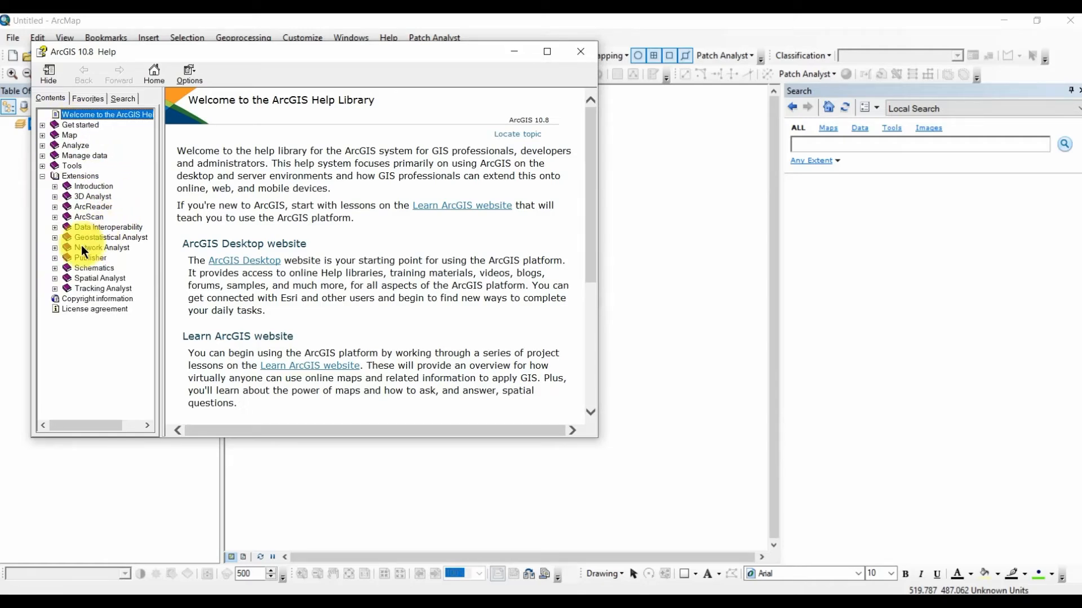
{"action": "left_click", "coordinate": [55, 186]}
{"action": "left_click", "coordinate": [54, 258]}
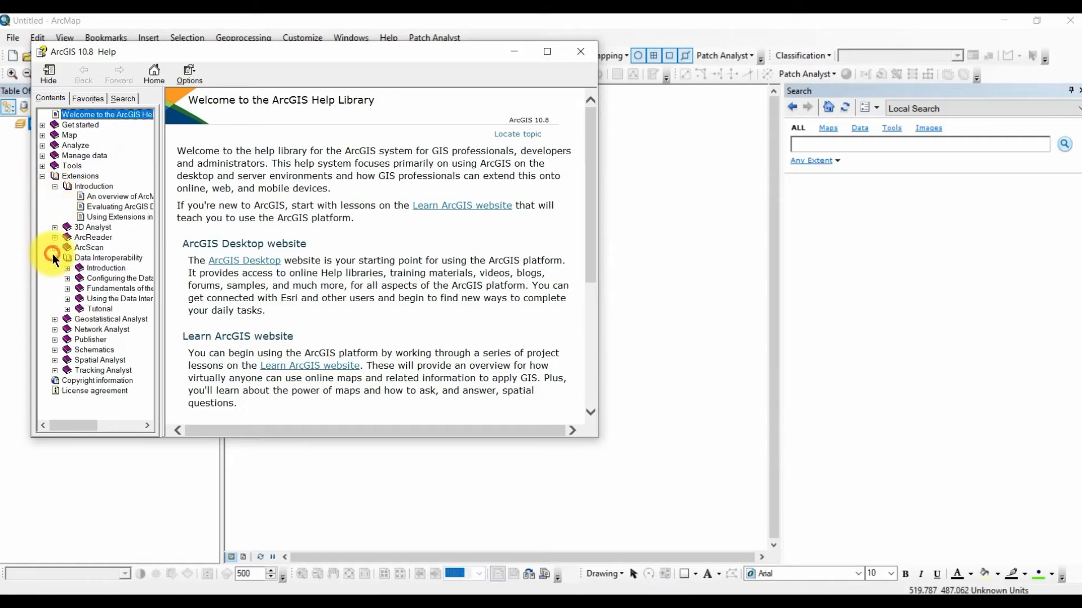
{"action": "left_click", "coordinate": [88, 279]}
{"action": "left_click", "coordinate": [54, 320]}
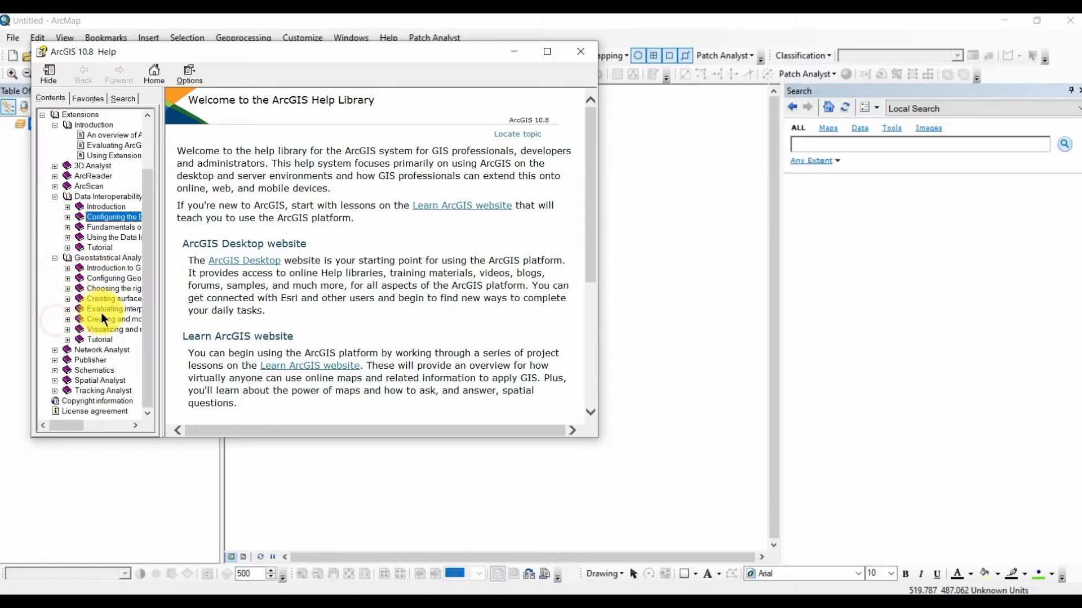
{"action": "left_click", "coordinate": [103, 287]}
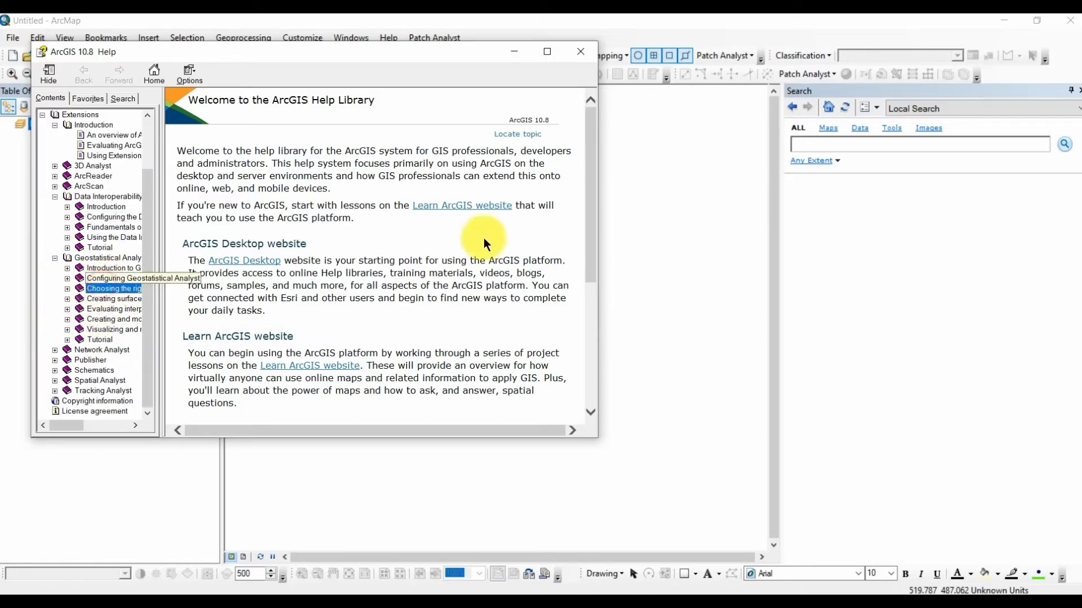
{"action": "left_click", "coordinate": [577, 53]}
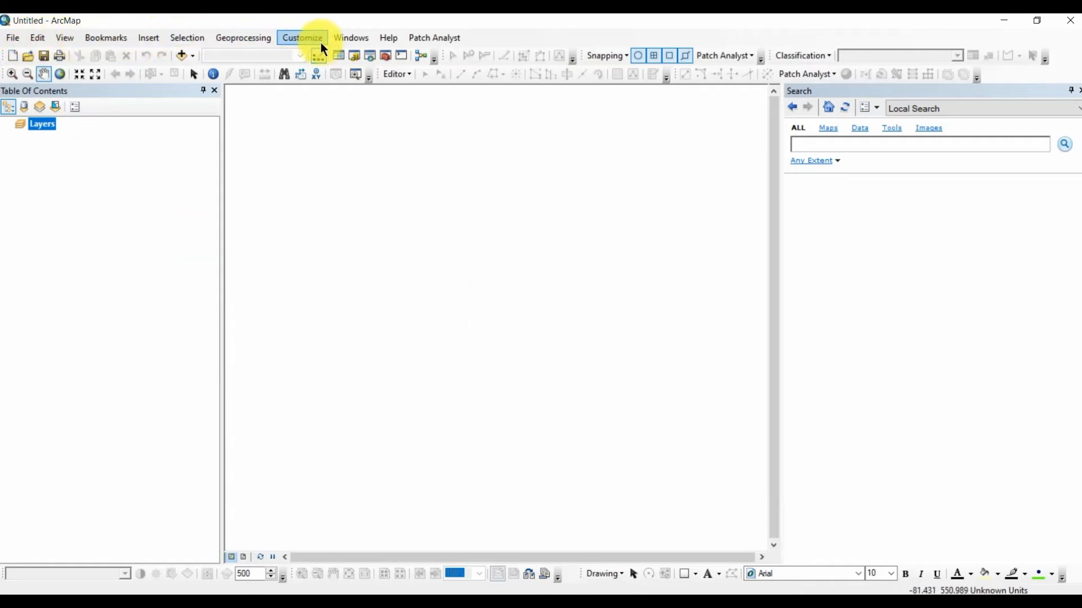
View the print preview of the untitled map and close it.
{"action": "left_click", "coordinate": [13, 38]}
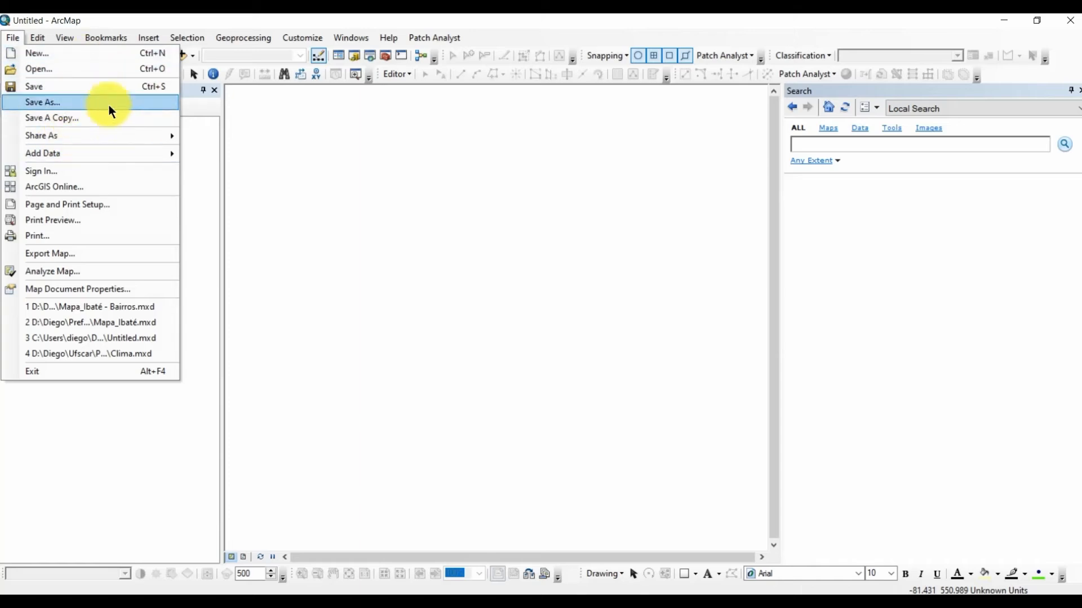
{"action": "left_click", "coordinate": [81, 220]}
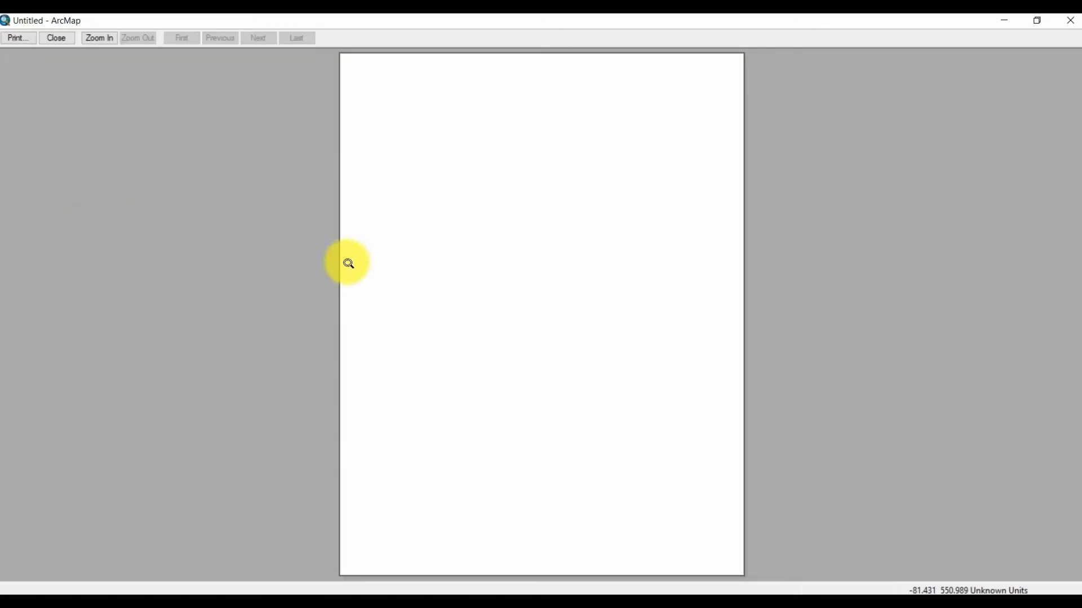
{"action": "left_click", "coordinate": [47, 38]}
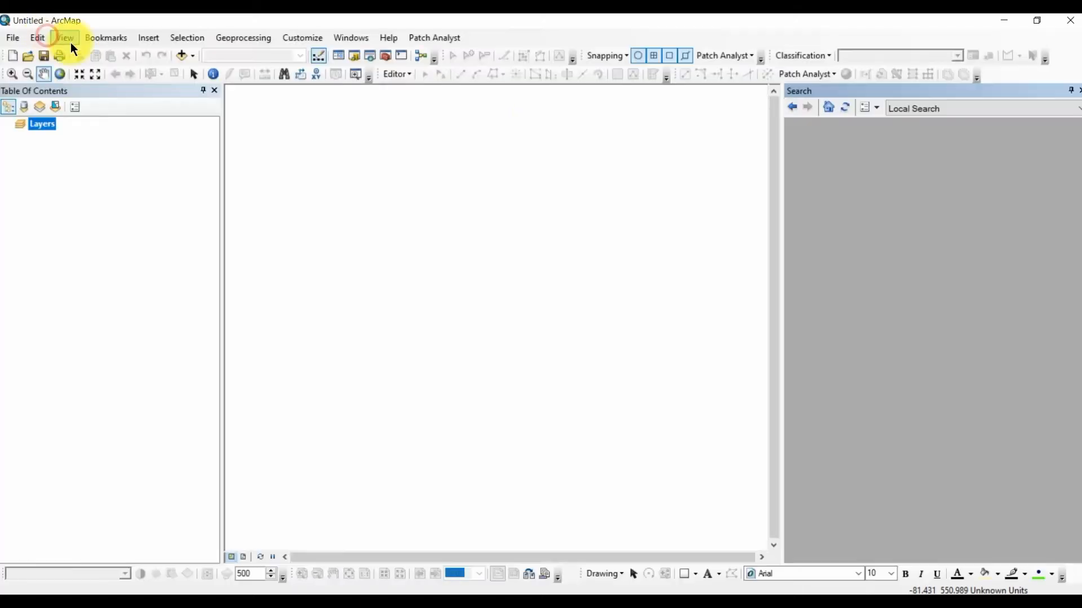
Review the printer, paper and map page size options in Page and Print Setup and close the dialog.
{"action": "left_click", "coordinate": [12, 37]}
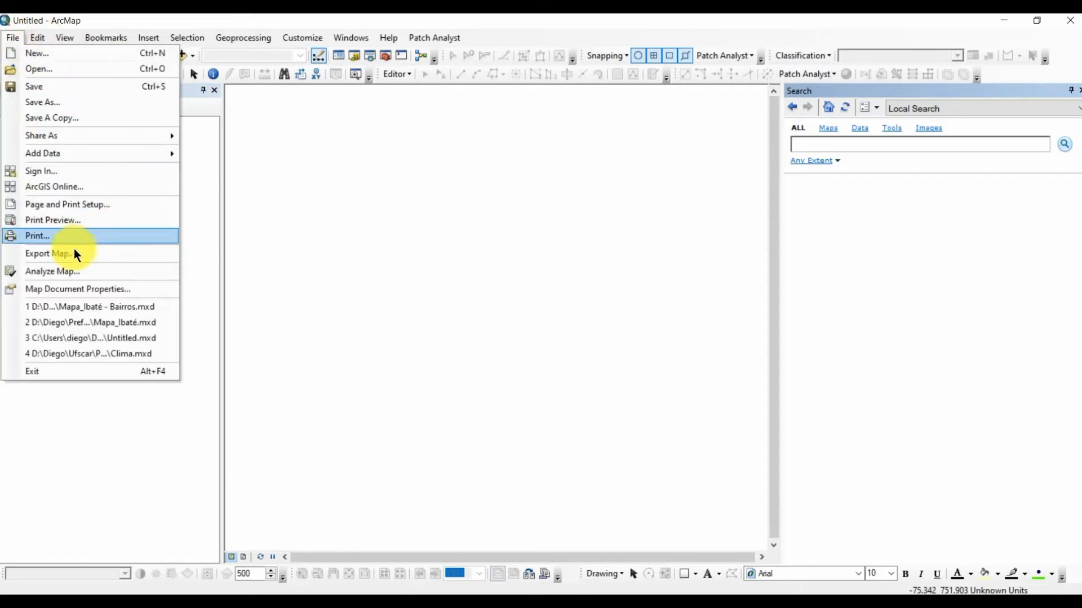
{"action": "left_click", "coordinate": [82, 204]}
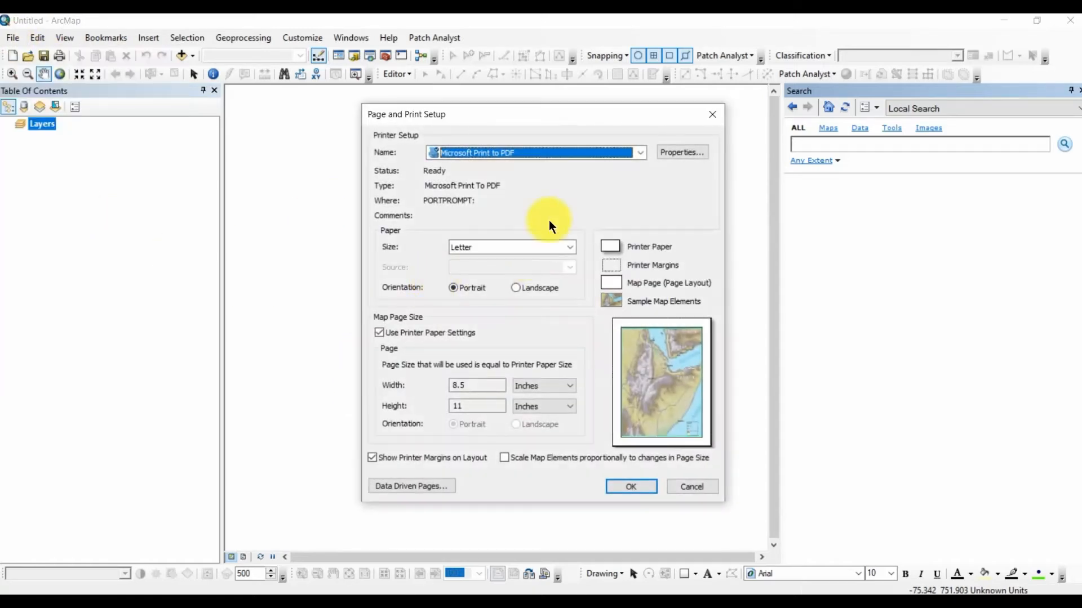
{"action": "left_click", "coordinate": [711, 115]}
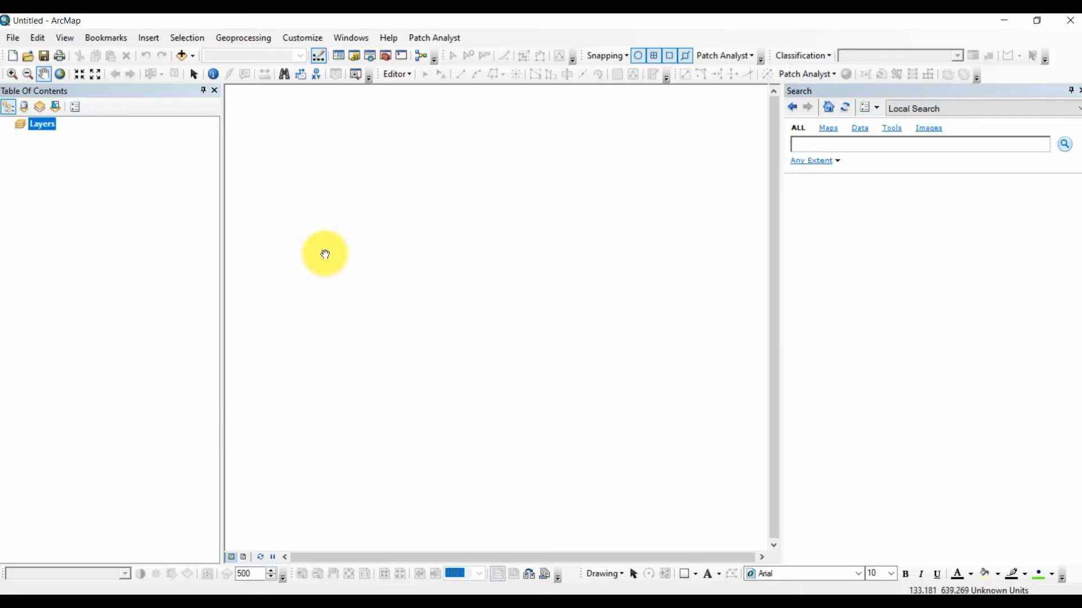
Show the Catalog window and select BR_clima_koppen.shp in the Brasil folder of the Projeto - Observatório SC connection.
{"action": "left_click", "coordinate": [352, 56]}
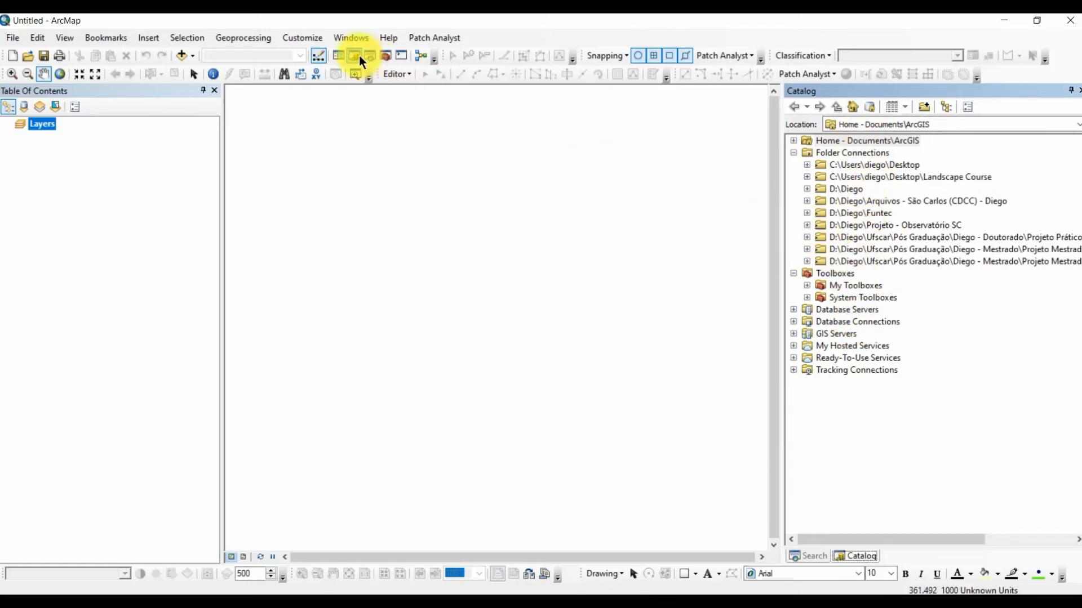
{"action": "left_click", "coordinate": [806, 225]}
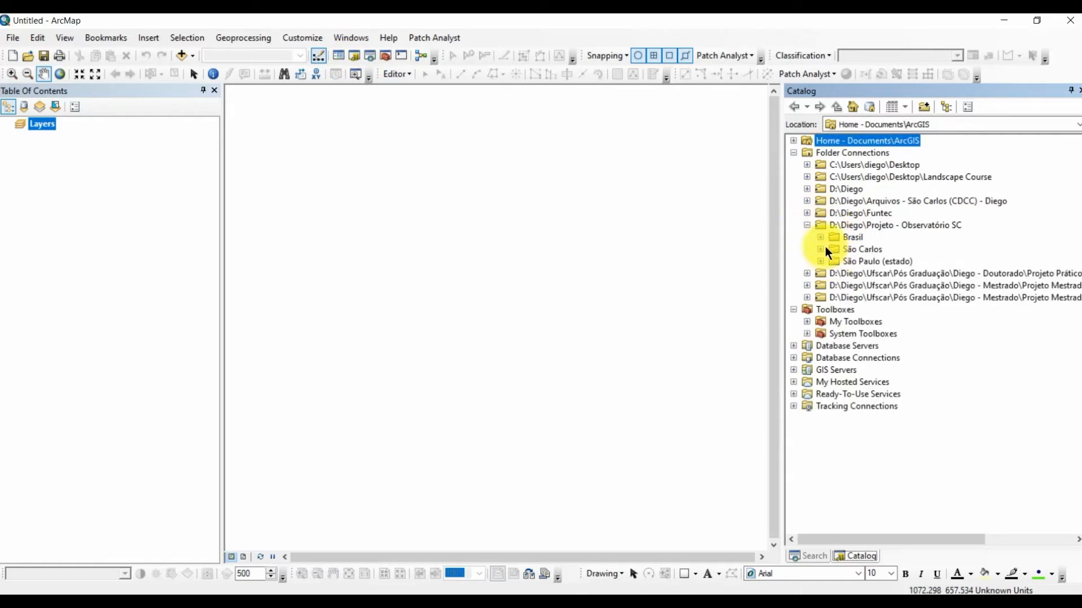
{"action": "left_click", "coordinate": [820, 238]}
{"action": "left_click", "coordinate": [897, 250]}
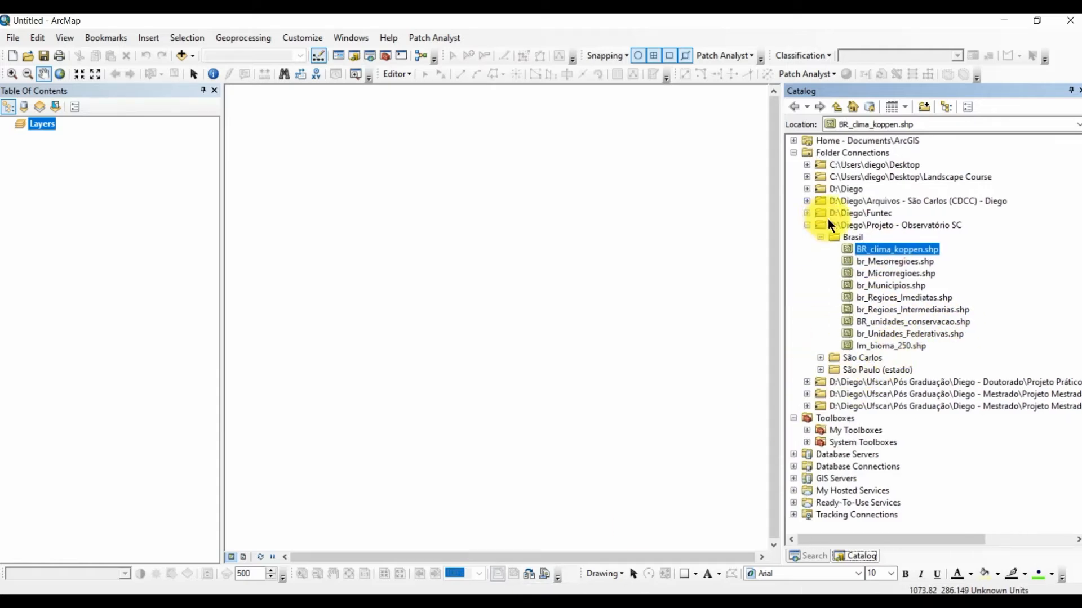
Collapse the Brasil and Projeto - Observatório SC folders and close the Catalog window.
{"action": "left_click", "coordinate": [821, 237]}
{"action": "left_click", "coordinate": [807, 225]}
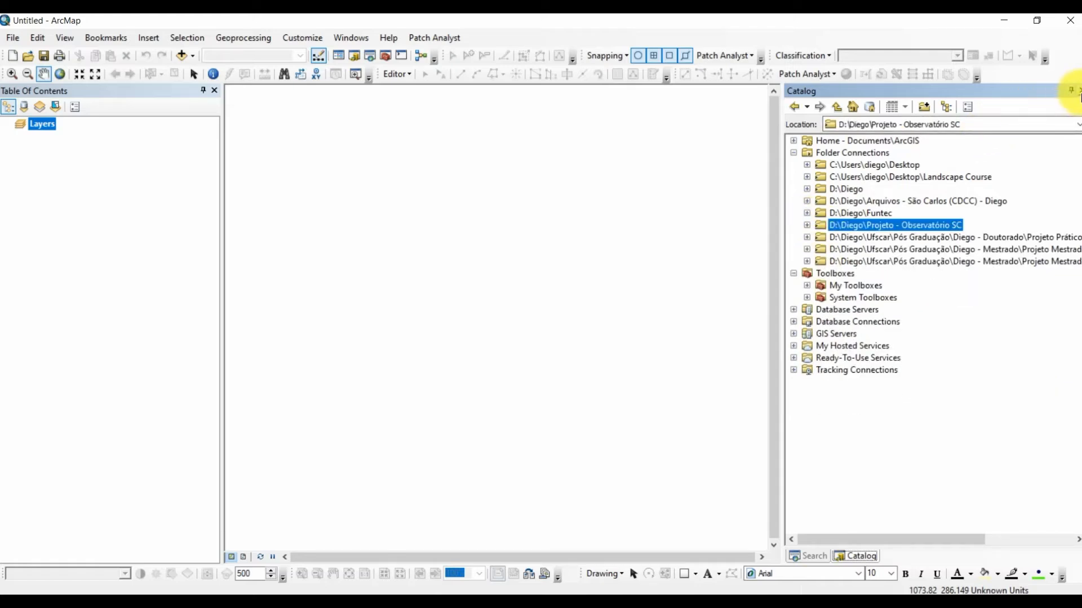
{"action": "left_click", "coordinate": [1079, 92]}
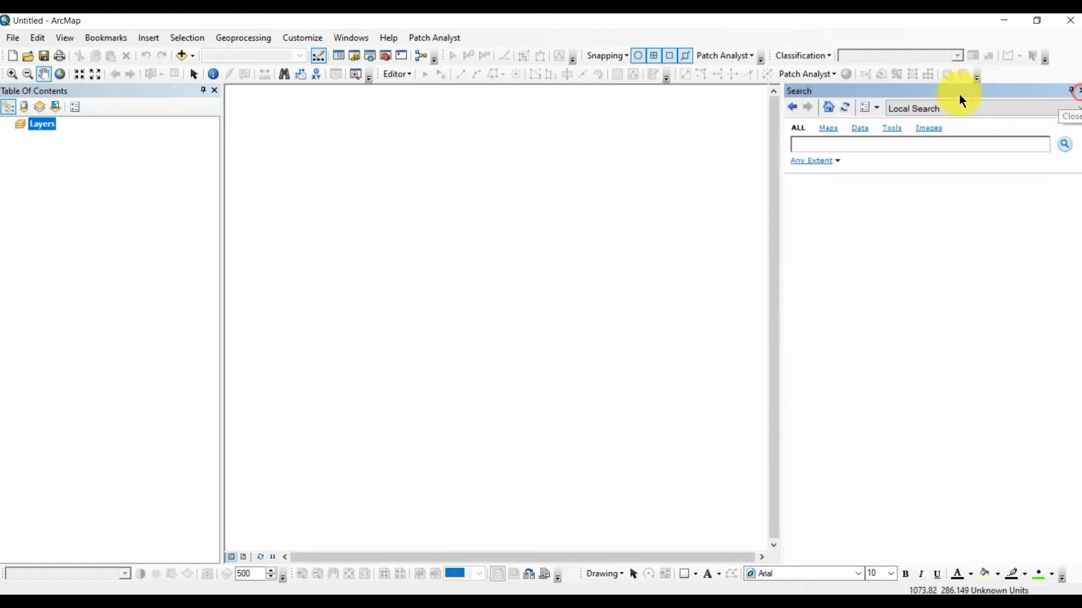
Search for "shape" in the Search window and look through the matching tools.
{"action": "left_click", "coordinate": [867, 144]}
{"action": "type", "text": "shape"}
{"action": "key", "text": "Return"}
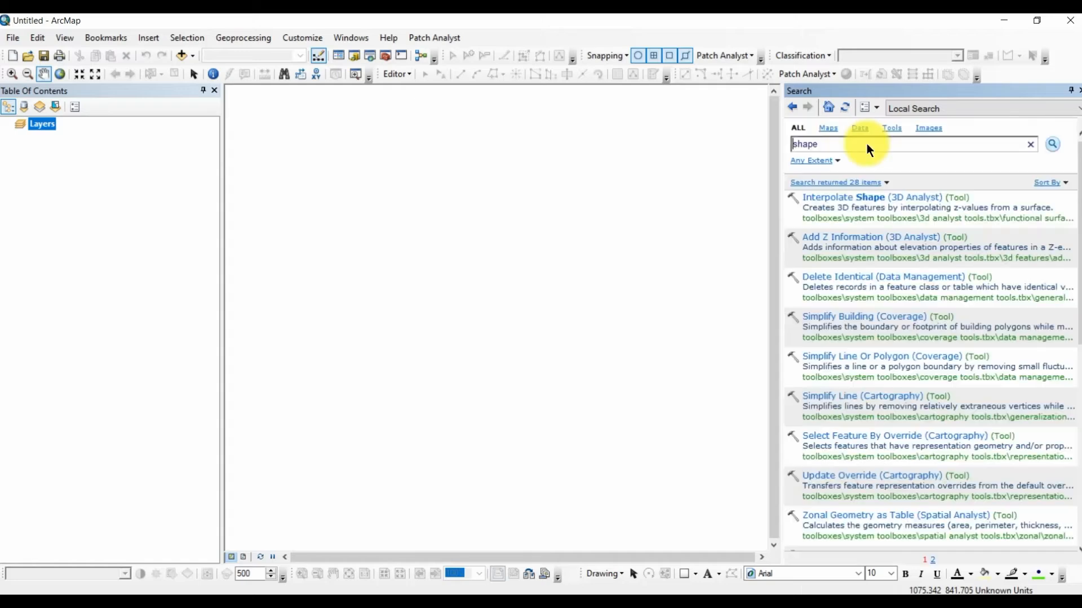
{"action": "scroll", "coordinate": [898, 248], "scroll_direction": "down", "scroll_amount": 5}
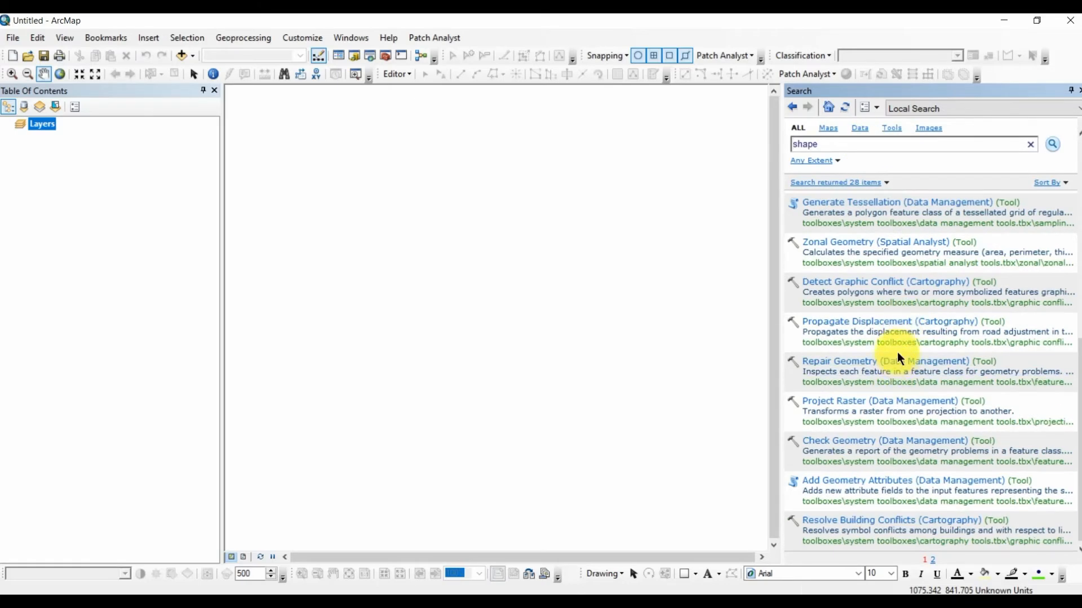
{"action": "scroll", "coordinate": [897, 353], "scroll_direction": "up", "scroll_amount": 5}
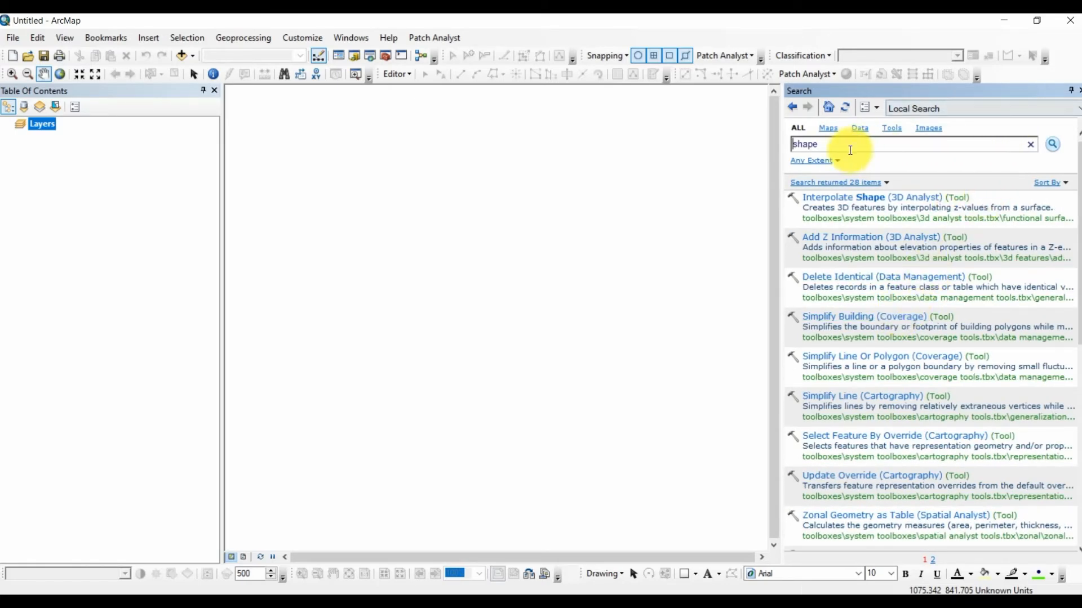
Search for "clip" in place of the previous term and close the Search window.
{"action": "left_click_drag", "start_coordinate": [876, 143], "coordinate": [813, 145]}
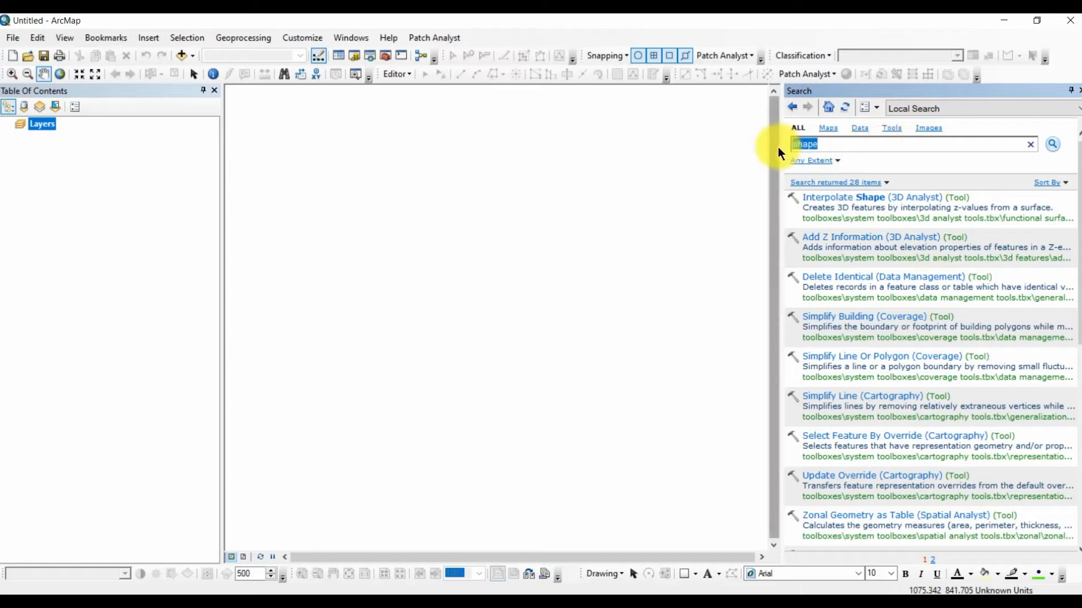
{"action": "key", "text": "BackSpace"}
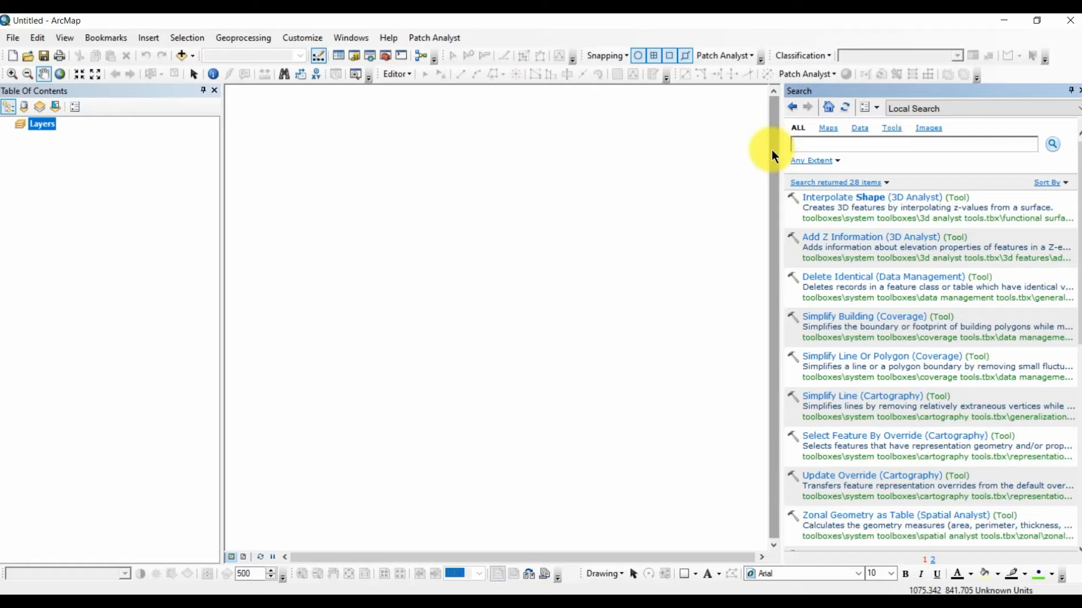
{"action": "left_click", "coordinate": [850, 147]}
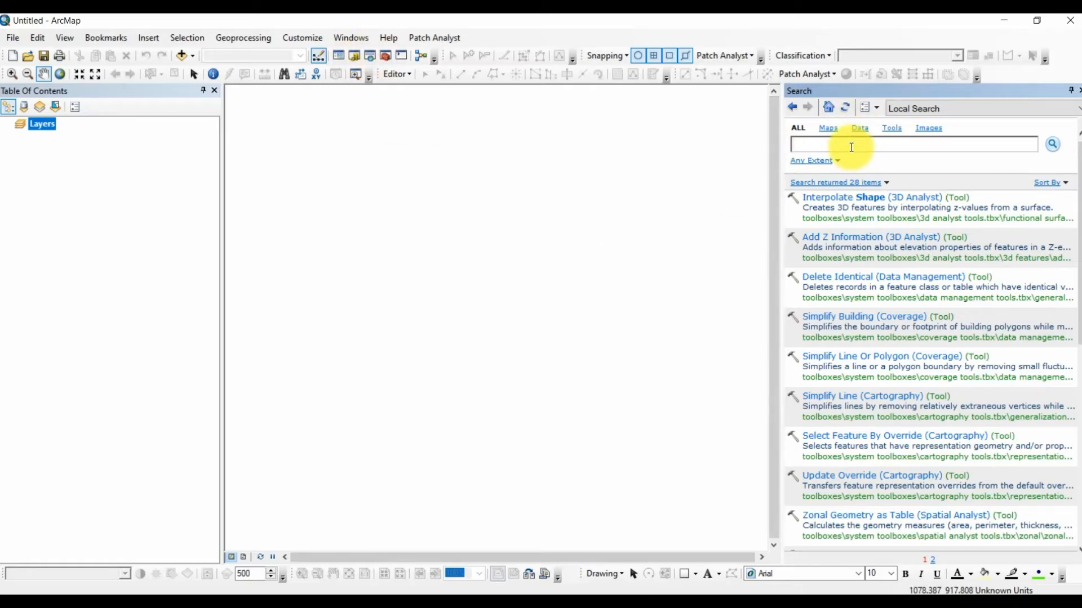
{"action": "type", "text": "clip"}
{"action": "key", "text": "Return"}
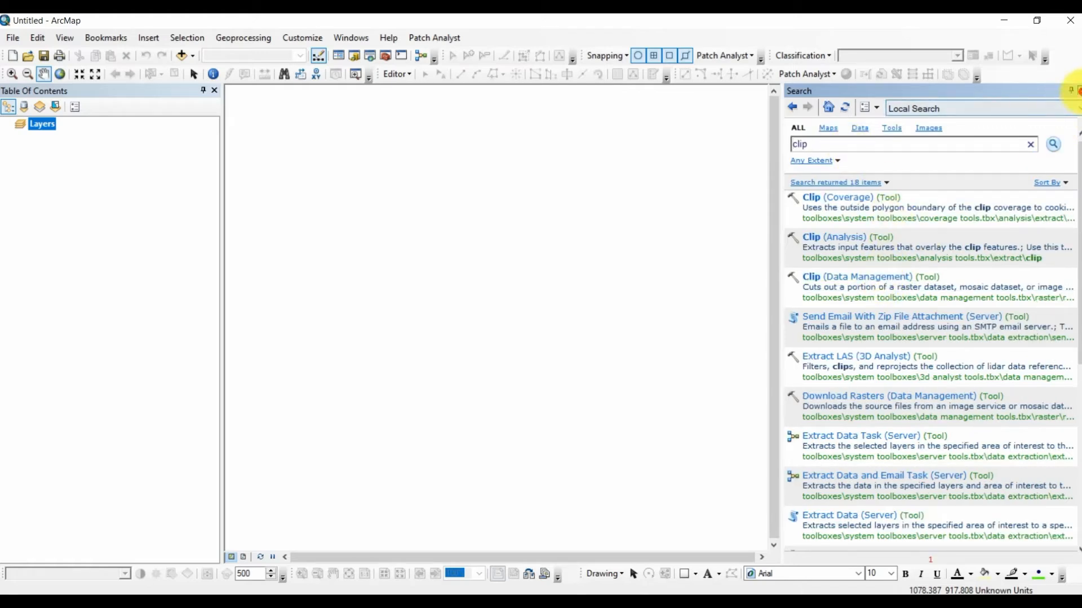
{"action": "left_click", "coordinate": [1078, 90]}
Browse the Data Management Tools and their Tile Cache toolset in ArcToolbox, and close the ArcToolbox window.
{"action": "left_click", "coordinate": [387, 57]}
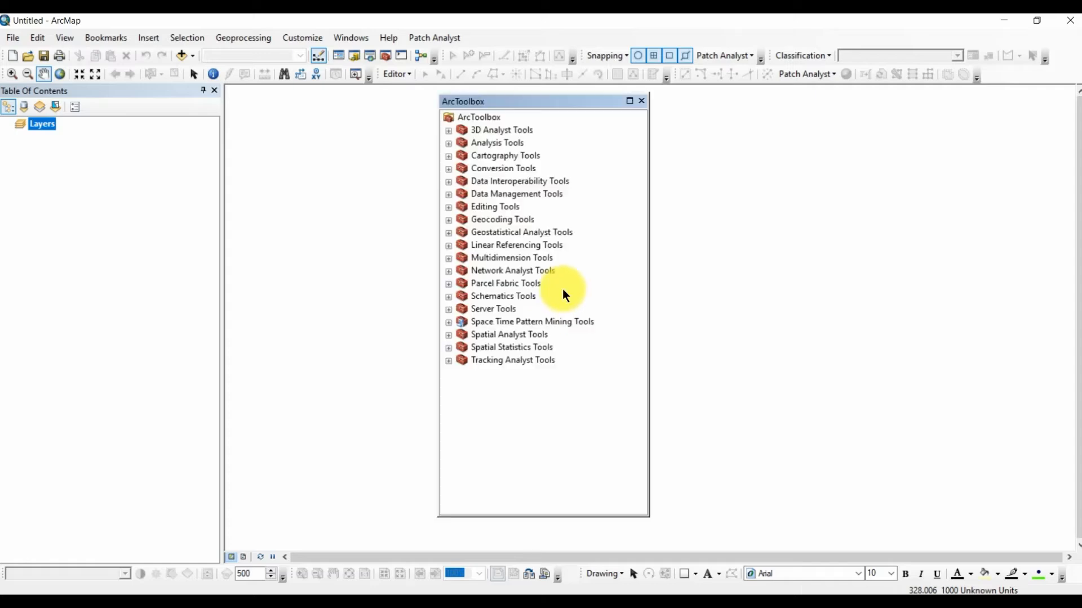
{"action": "left_click", "coordinate": [449, 194]}
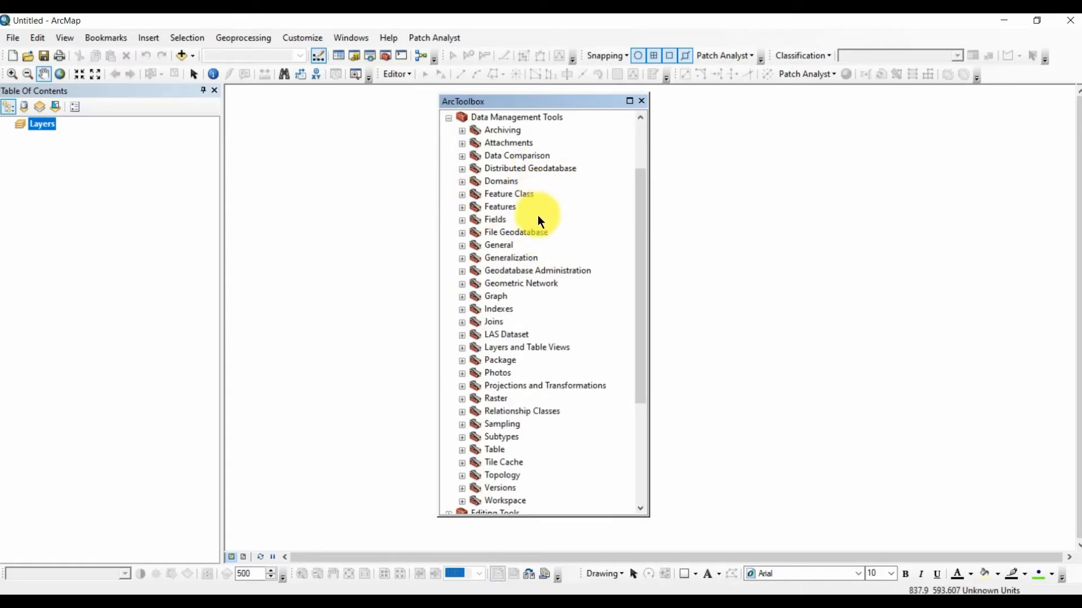
{"action": "scroll", "coordinate": [538, 216], "scroll_direction": "down", "scroll_amount": 4}
{"action": "left_click", "coordinate": [461, 297]}
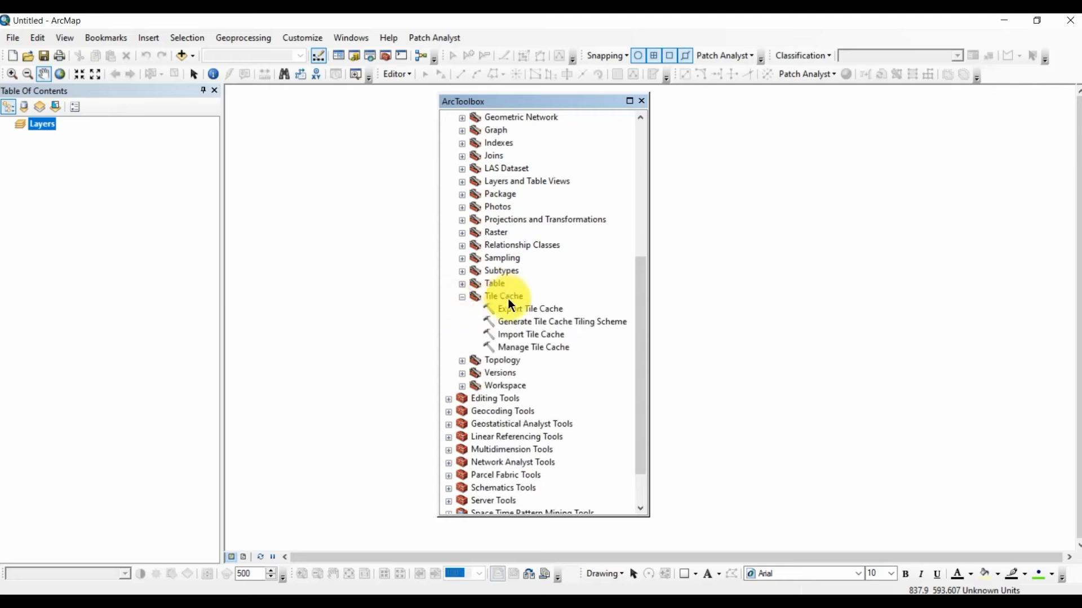
{"action": "scroll", "coordinate": [513, 310], "scroll_direction": "down", "scroll_amount": 1}
{"action": "scroll", "coordinate": [519, 335], "scroll_direction": "up", "scroll_amount": 8}
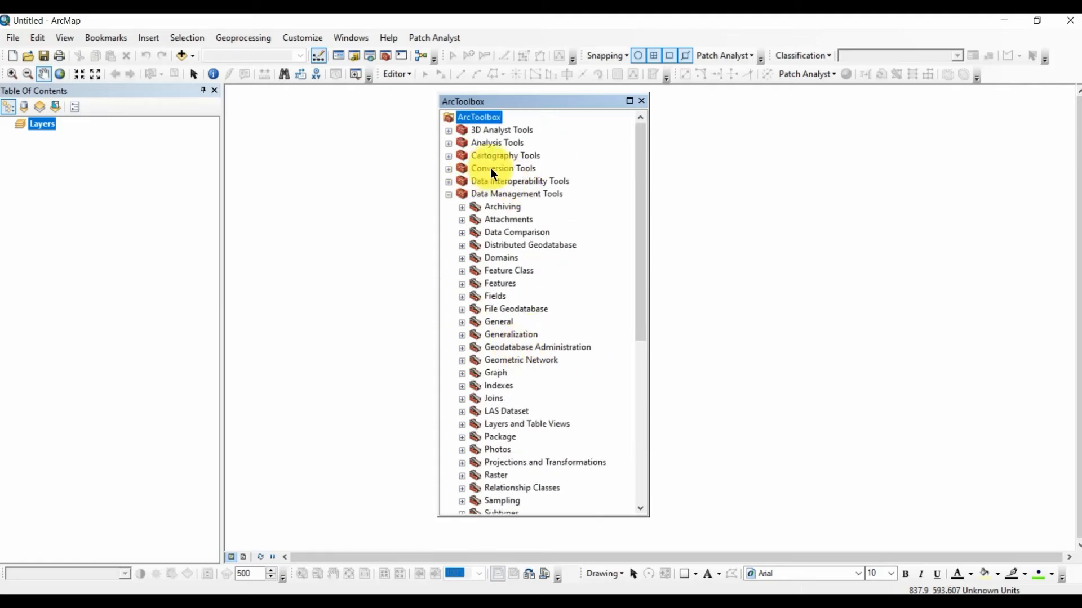
{"action": "left_click", "coordinate": [641, 101]}
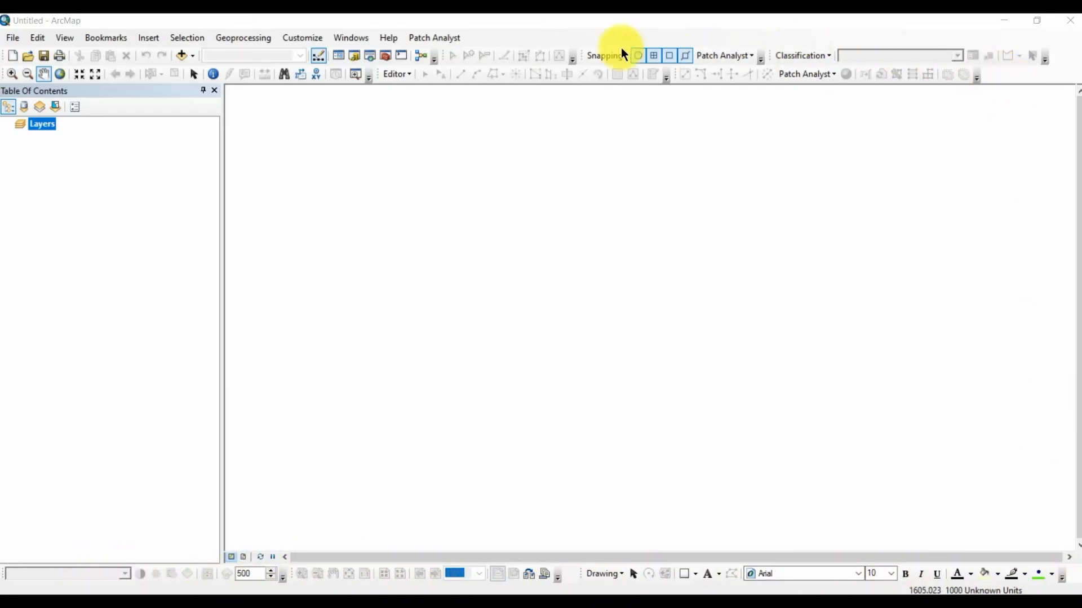
Look through the list of available toolbars, hide the Editor toolbar and show it again.
{"action": "right_click", "coordinate": [692, 35]}
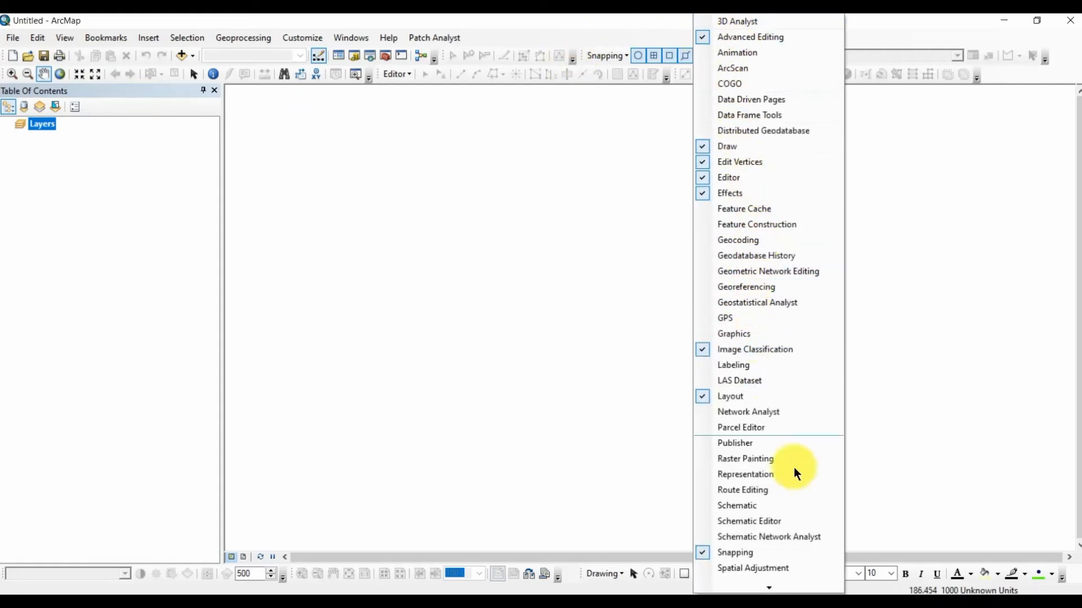
{"action": "mouse_move", "coordinate": [773, 589]}
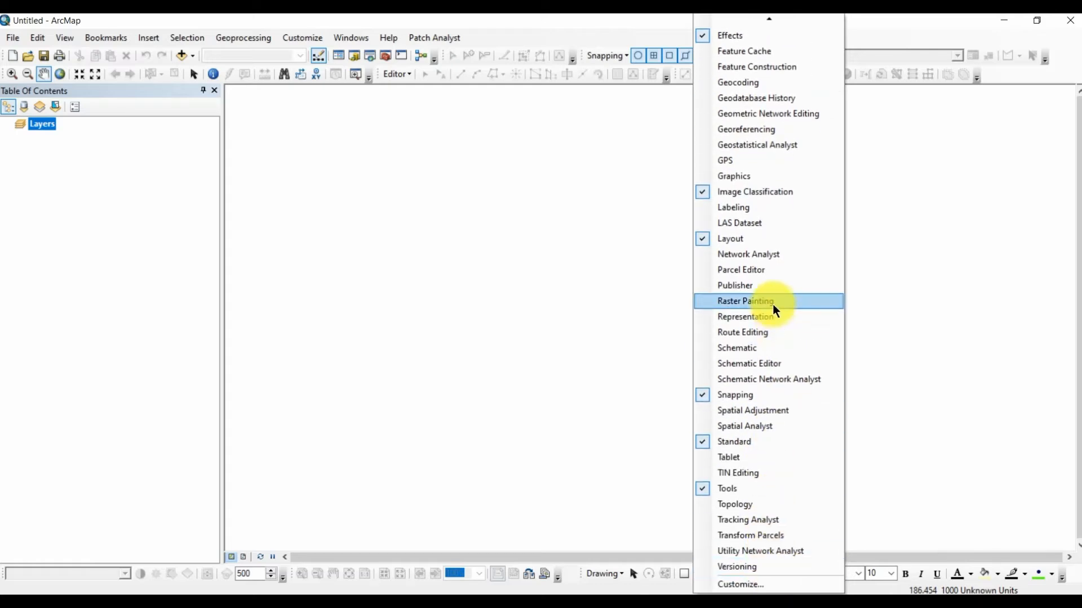
{"action": "mouse_move", "coordinate": [765, 18]}
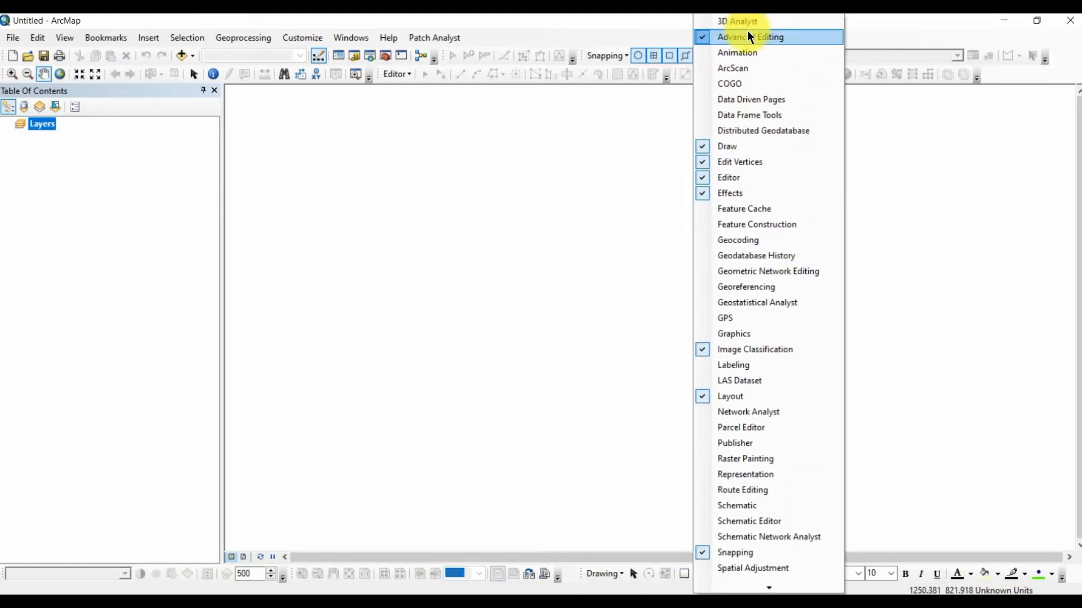
{"action": "left_click", "coordinate": [727, 178]}
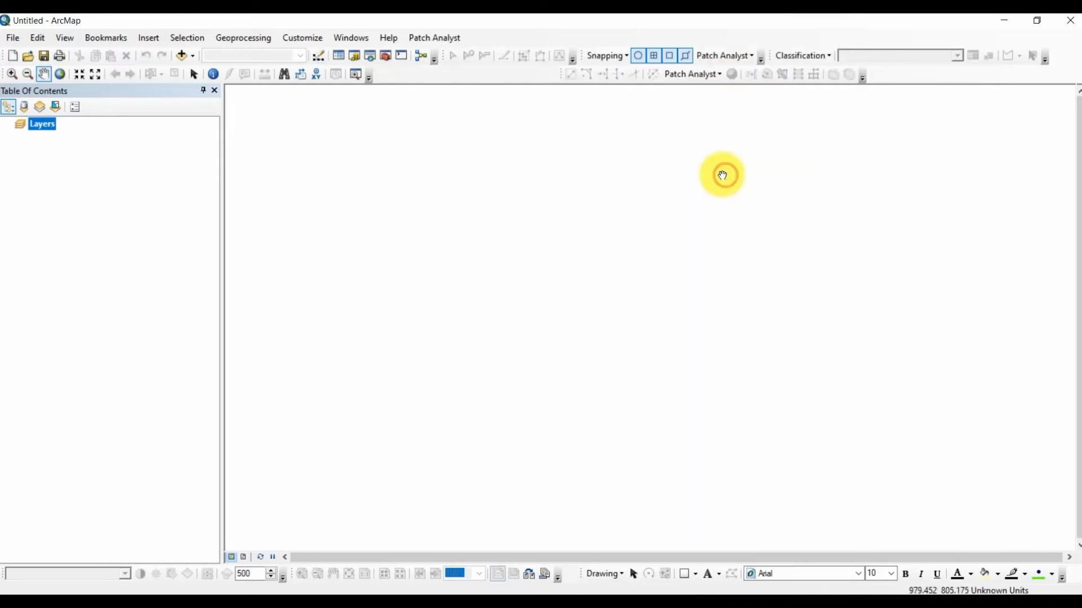
{"action": "right_click", "coordinate": [504, 71]}
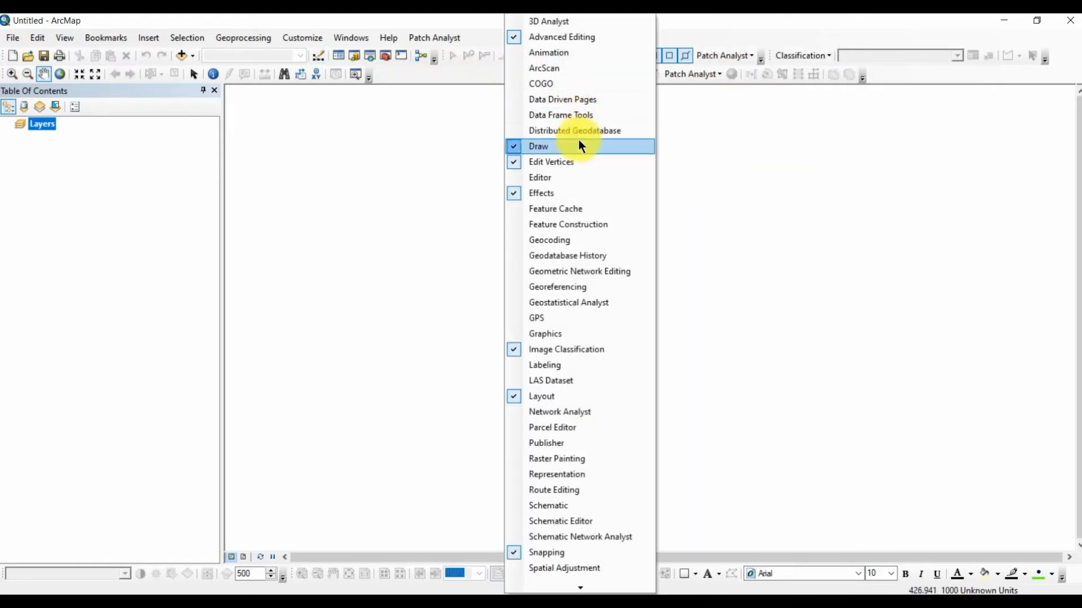
{"action": "left_click", "coordinate": [544, 180]}
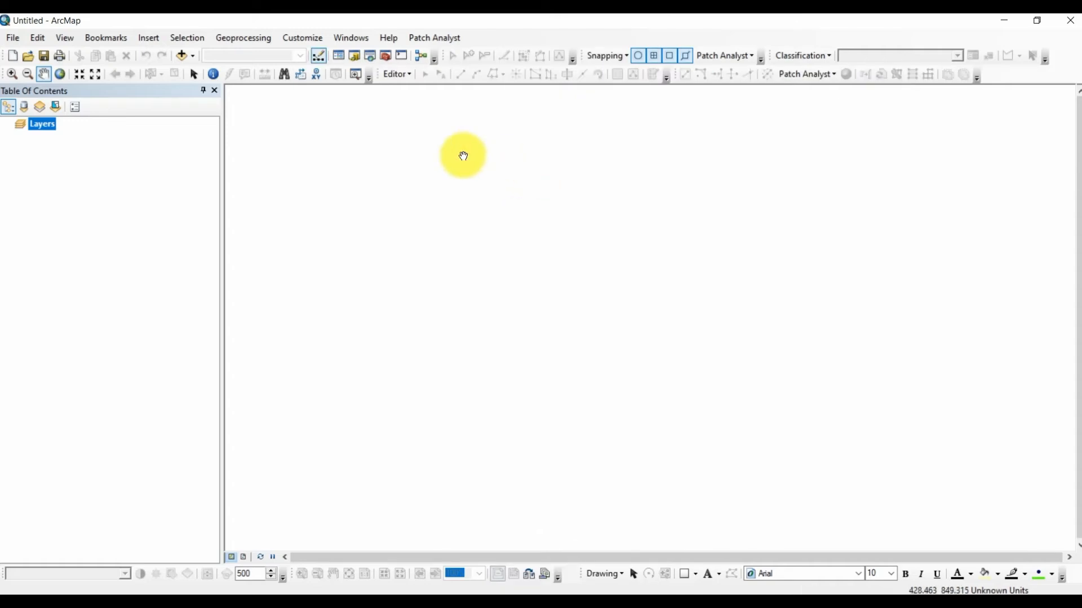
Review the Data View settings in ArcMap Options, including the default label font and size.
{"action": "left_click", "coordinate": [313, 37]}
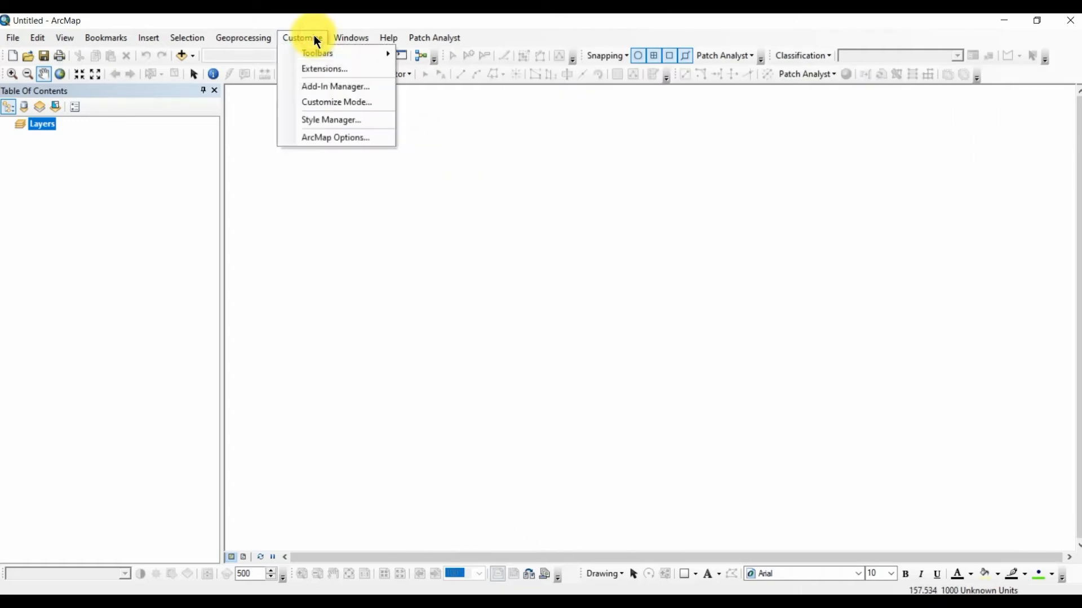
{"action": "left_click", "coordinate": [333, 137]}
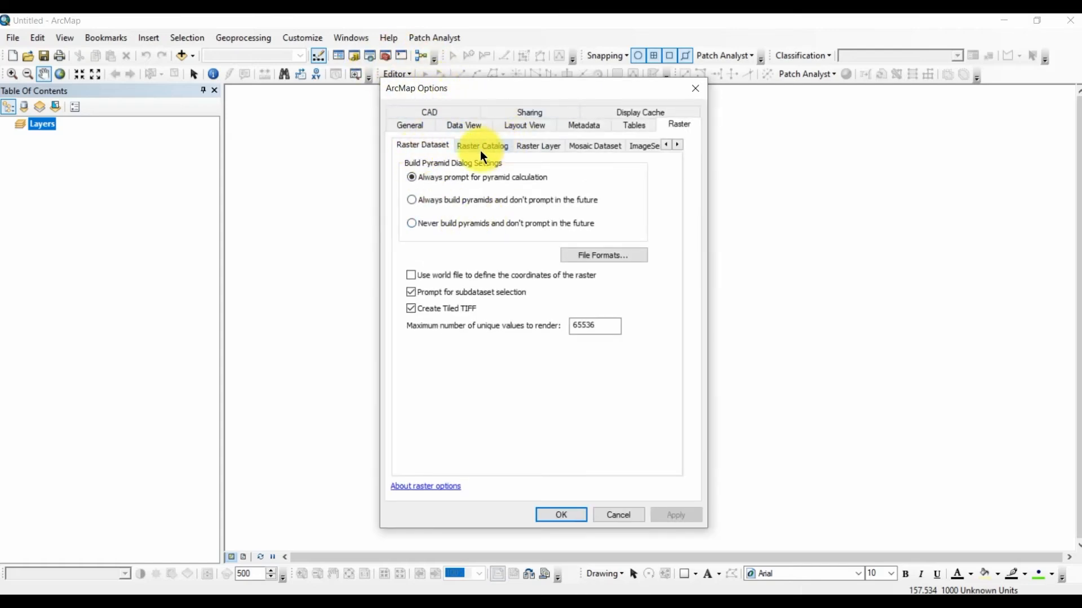
{"action": "left_click", "coordinate": [471, 125]}
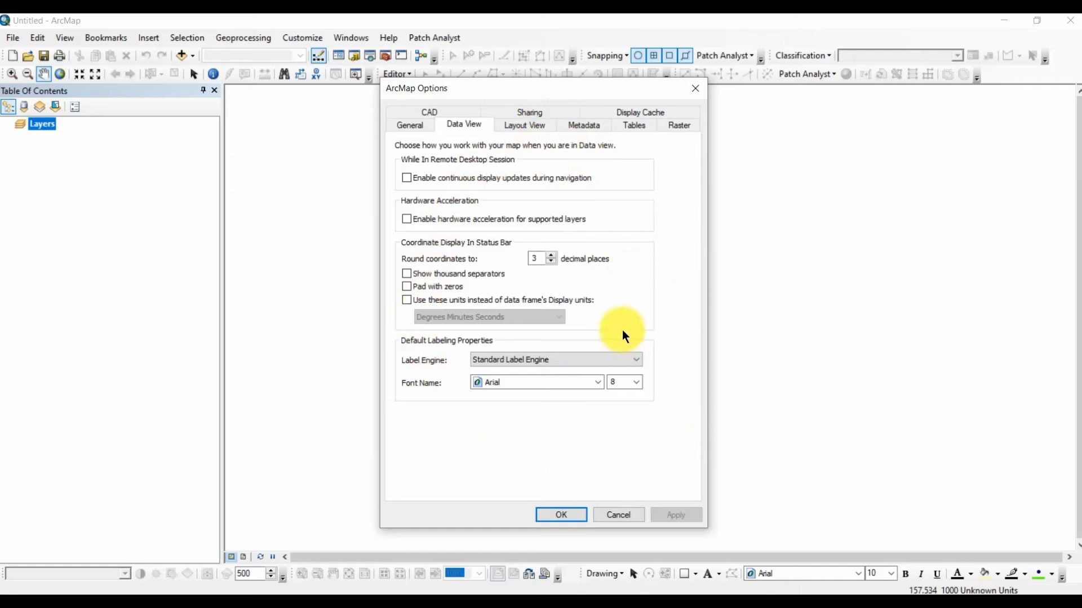
{"action": "left_click", "coordinate": [589, 384]}
{"action": "left_click", "coordinate": [588, 385]}
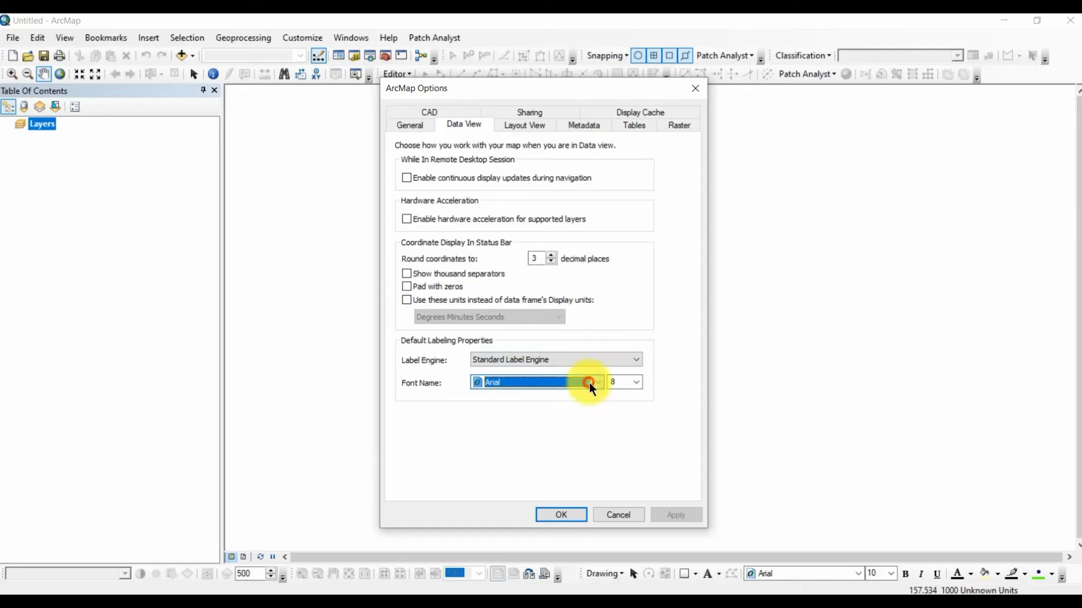
{"action": "left_click", "coordinate": [639, 382]}
{"action": "left_click", "coordinate": [639, 382]}
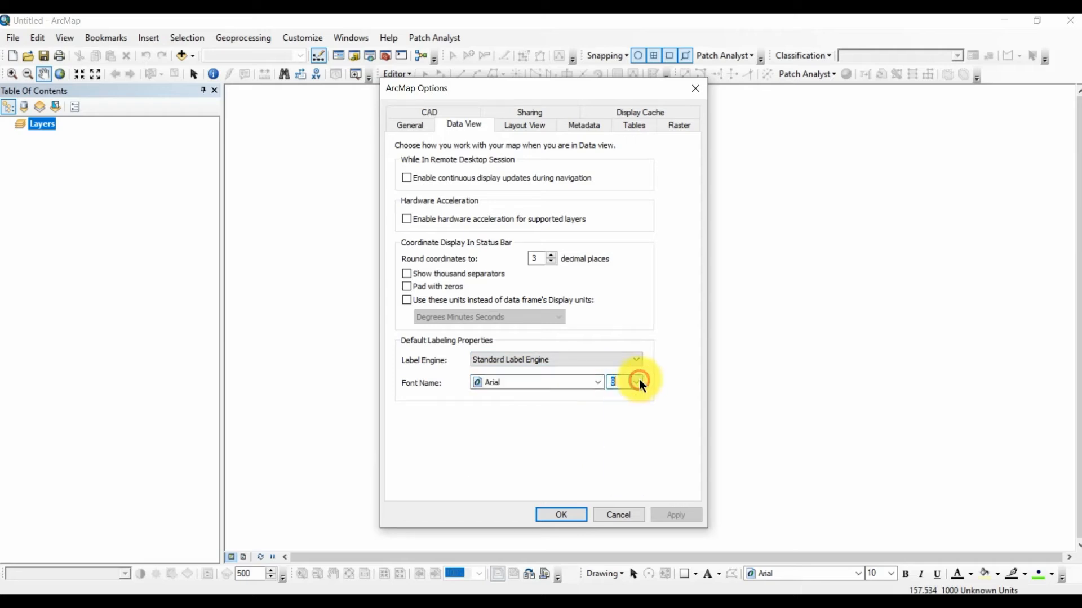
Set the Layout View ruler units to Centimeters in ArcMap Options.
{"action": "left_click", "coordinate": [543, 124]}
{"action": "left_click", "coordinate": [587, 129]}
{"action": "left_click", "coordinate": [522, 126]}
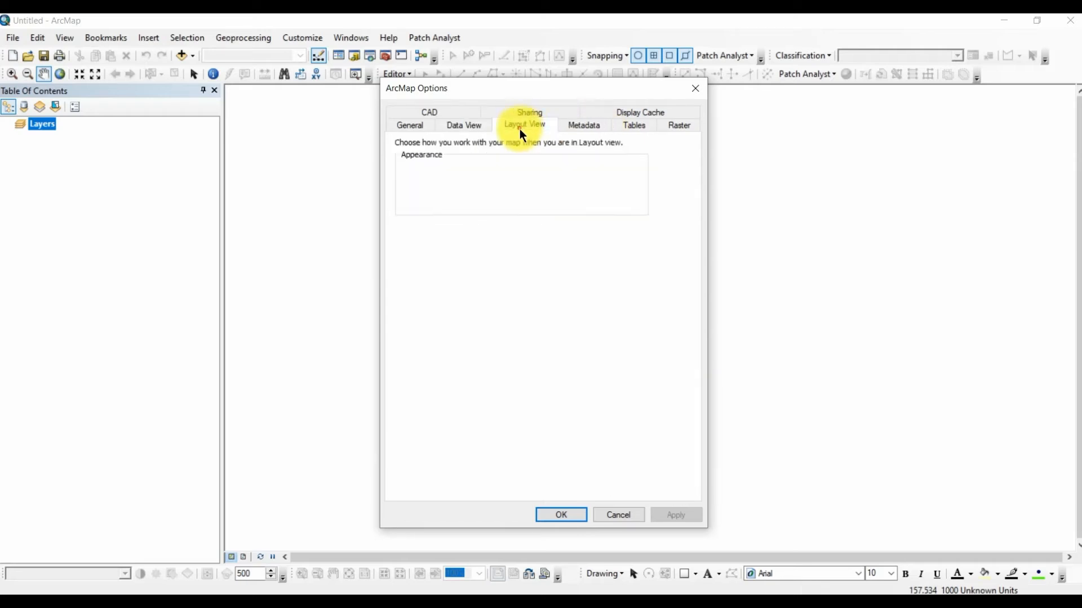
{"action": "left_click", "coordinate": [586, 234]}
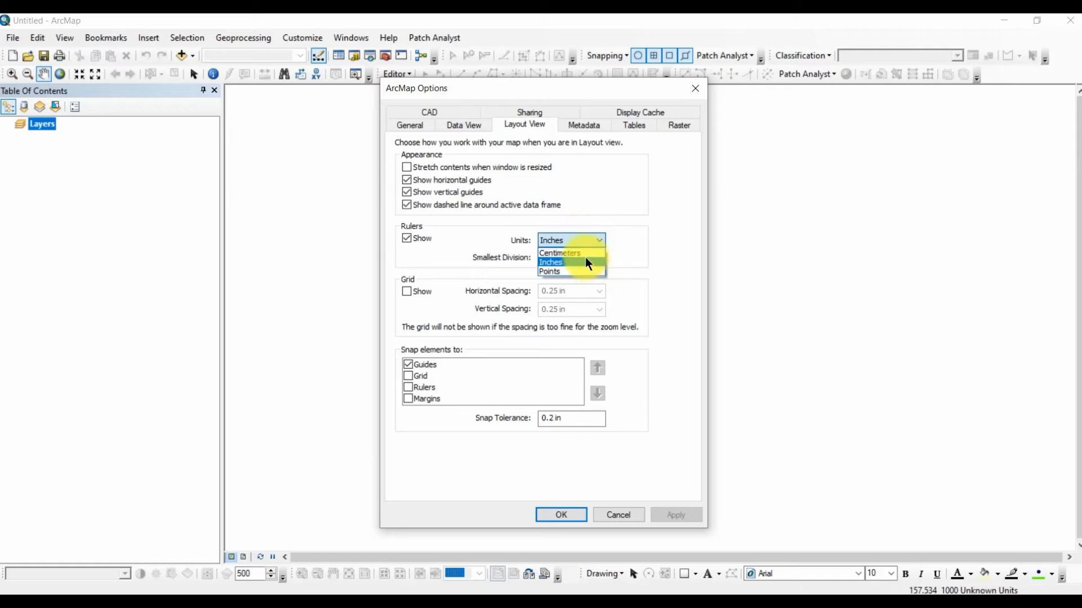
{"action": "left_click", "coordinate": [585, 253]}
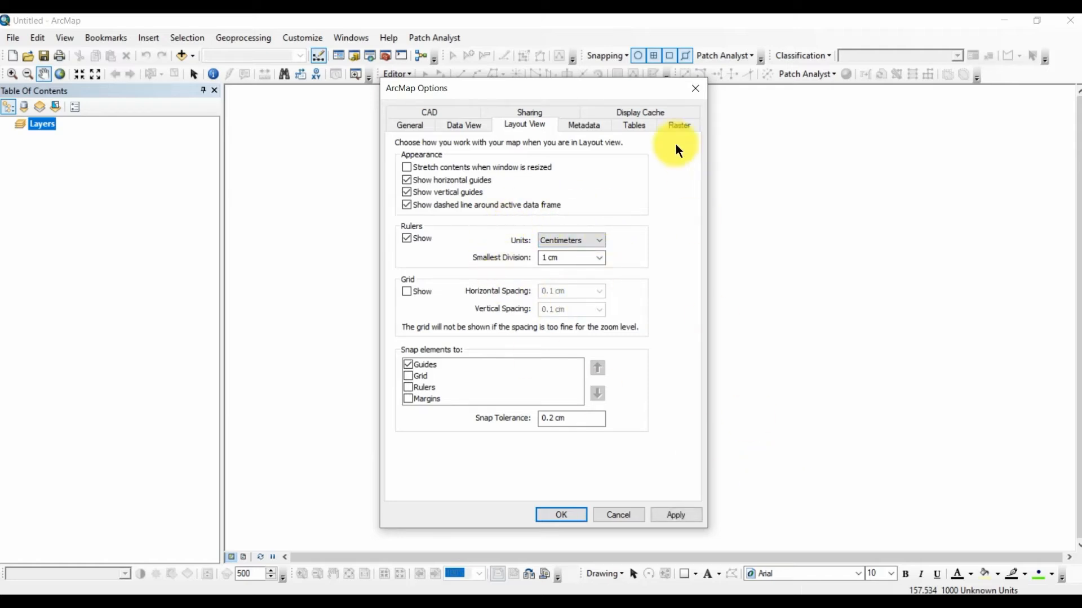
Look through the remaining ArcMap Options pages, including CAD, and accept the options.
{"action": "left_click", "coordinate": [649, 124]}
{"action": "left_click", "coordinate": [679, 125]}
{"action": "left_click", "coordinate": [645, 112]}
{"action": "left_click", "coordinate": [533, 112]}
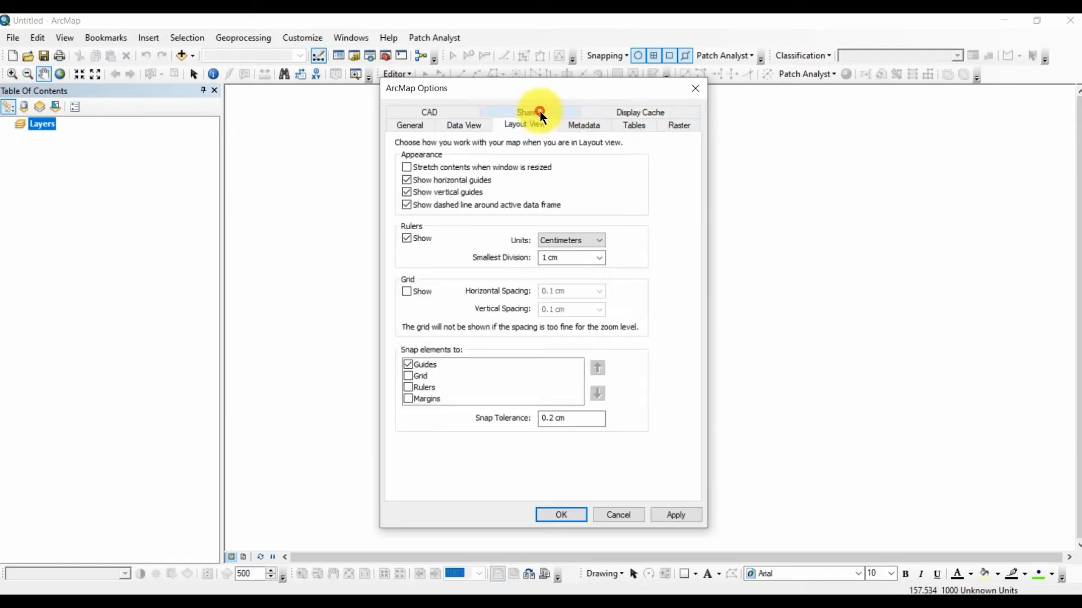
{"action": "left_click", "coordinate": [448, 112]}
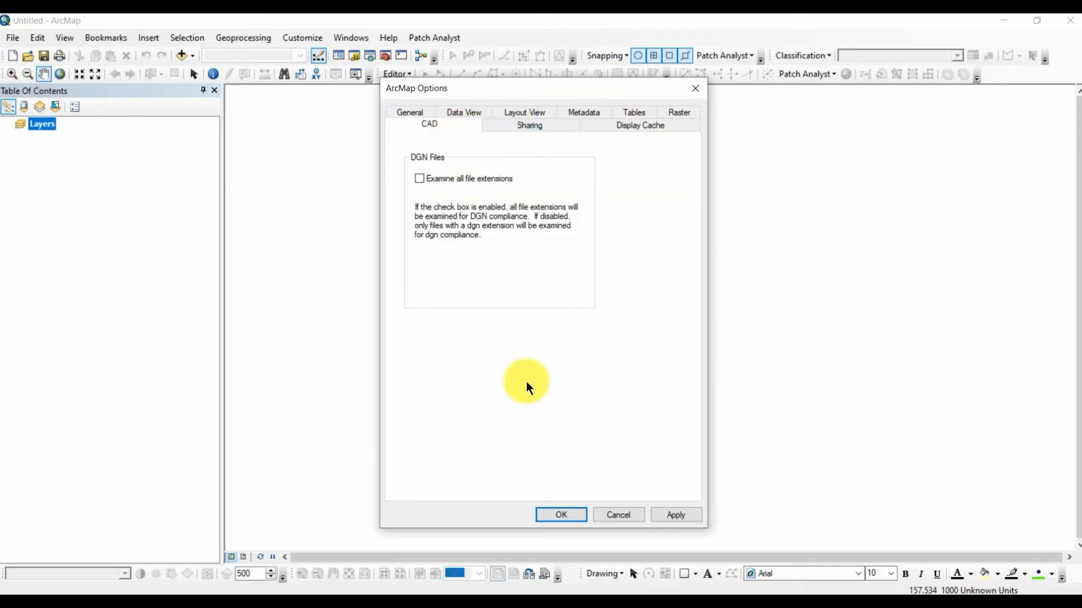
{"action": "left_click", "coordinate": [561, 515]}
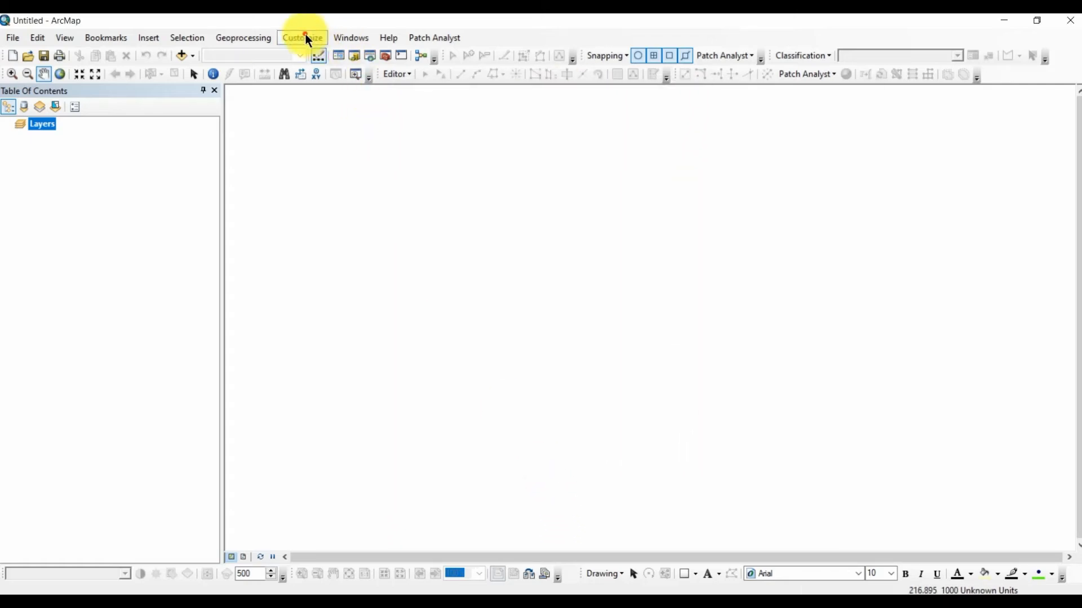
Review the Geoprocessing Options, including output overwriting and background processing, and close the dialog.
{"action": "left_click", "coordinate": [247, 38]}
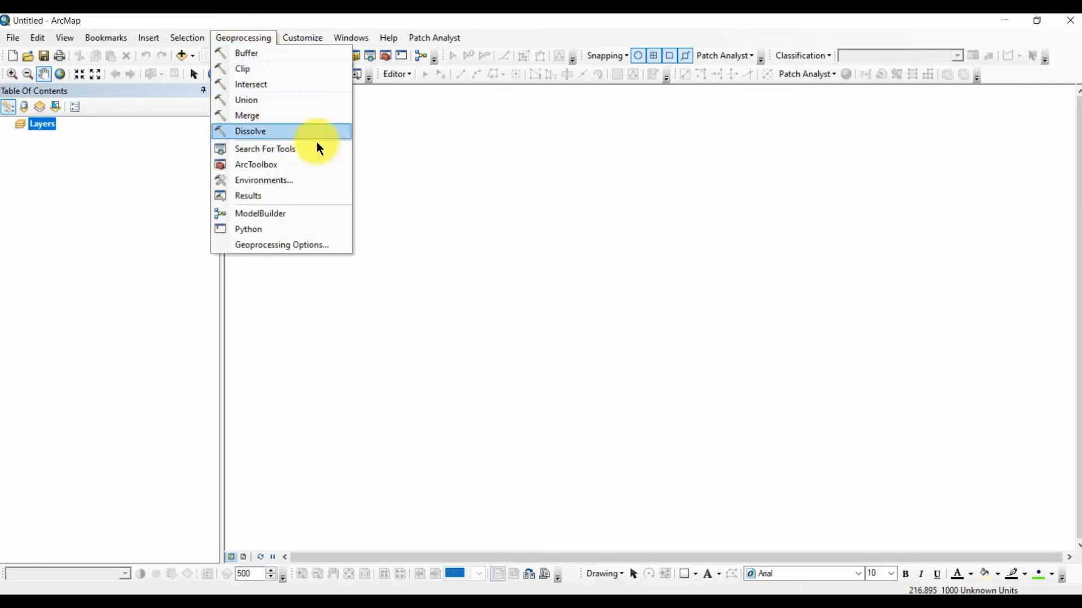
{"action": "left_click", "coordinate": [273, 248]}
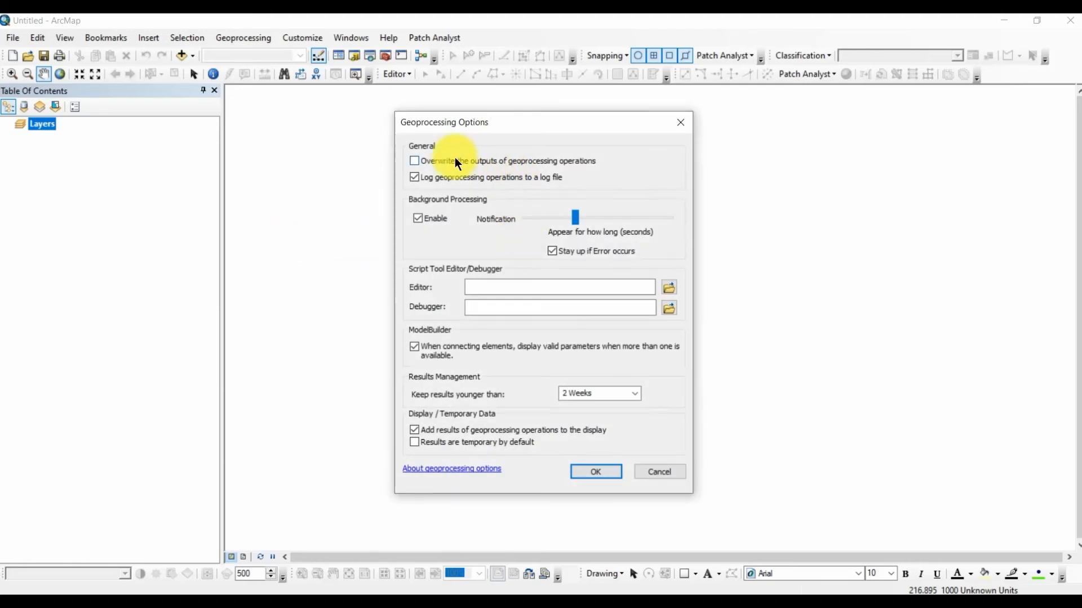
{"action": "left_click", "coordinate": [681, 123]}
Review which ArcMap extensions are enabled, such as 3D Analyst and Spatial Analyst, and close the Extensions dialog.
{"action": "left_click", "coordinate": [345, 39]}
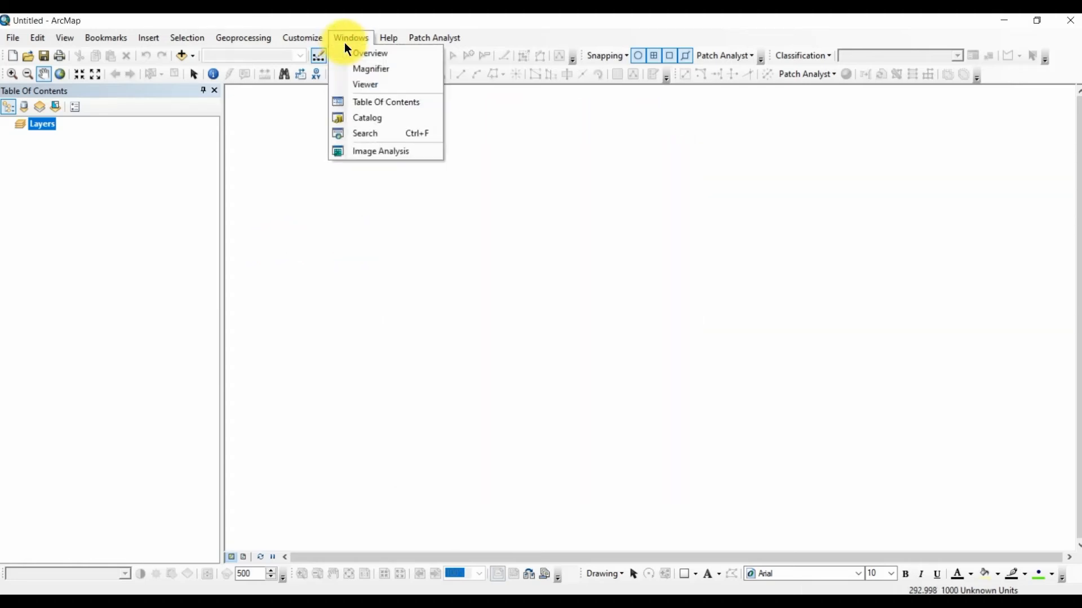
{"action": "left_click", "coordinate": [344, 41]}
{"action": "left_click", "coordinate": [302, 36]}
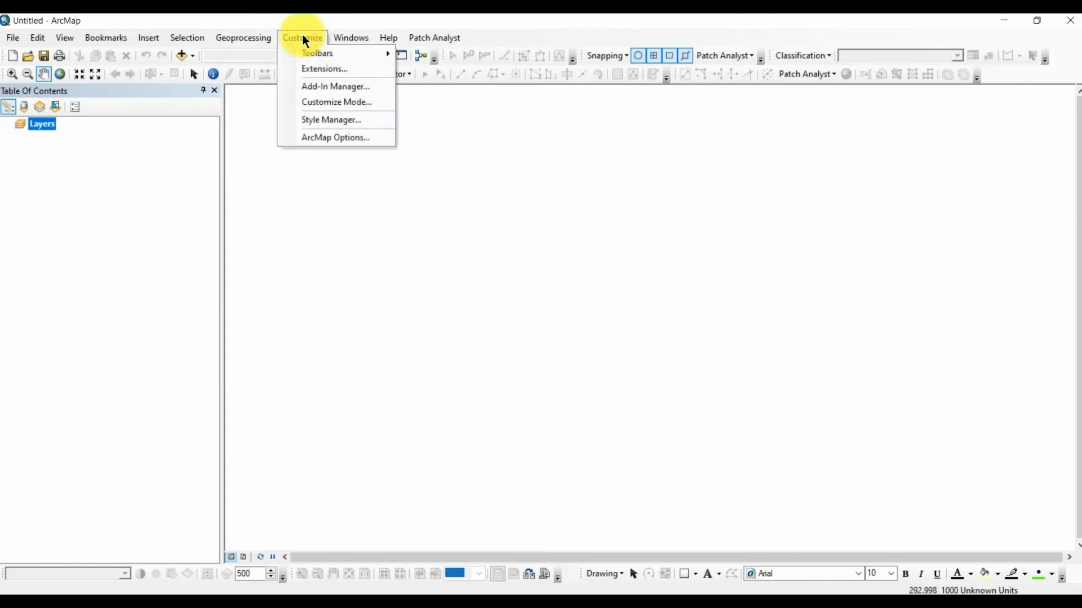
{"action": "left_click", "coordinate": [562, 32]}
{"action": "left_click", "coordinate": [302, 35]}
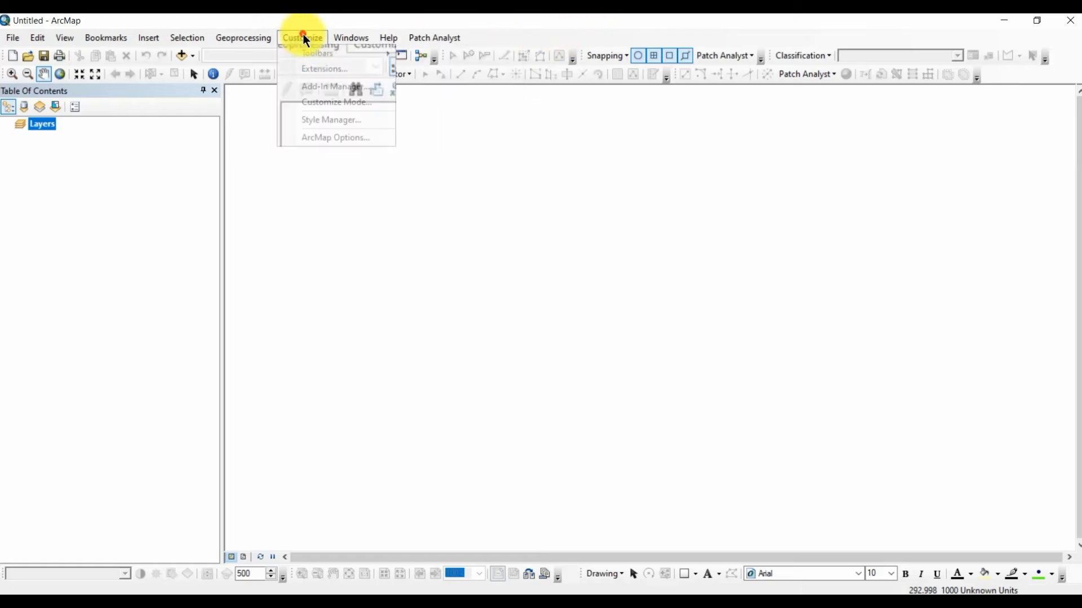
{"action": "left_click", "coordinate": [331, 73]}
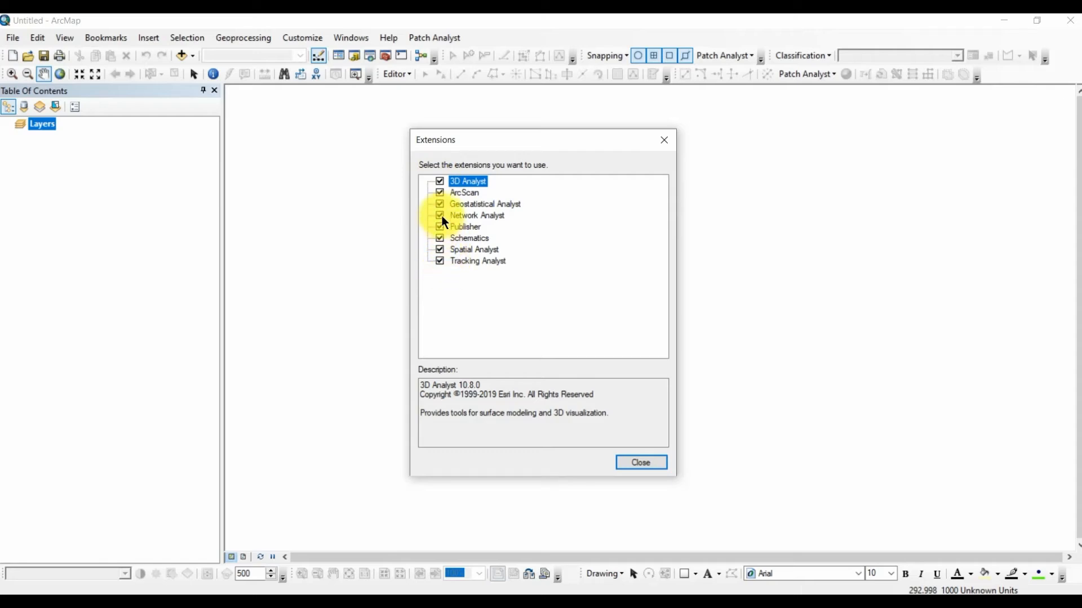
{"action": "left_click", "coordinate": [665, 142]}
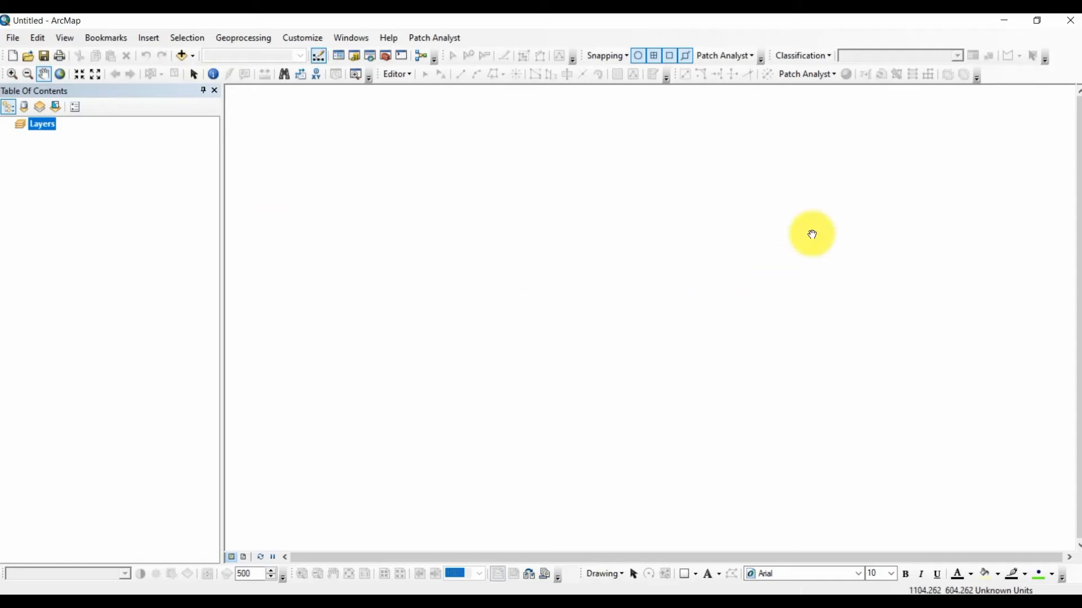
Switch to File Explorer and open the Projeto Prático folder within Ufscar's Pós Graduação doctoral folder on Local Disk (D:).
{"action": "left_click", "coordinate": [1004, 20]}
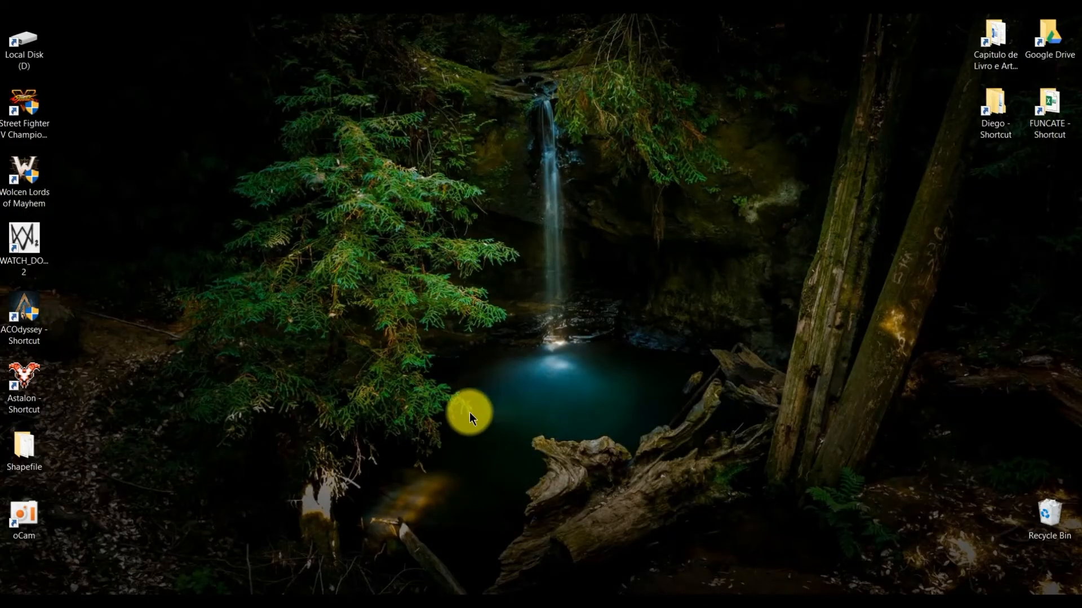
{"action": "left_click", "coordinate": [291, 604]}
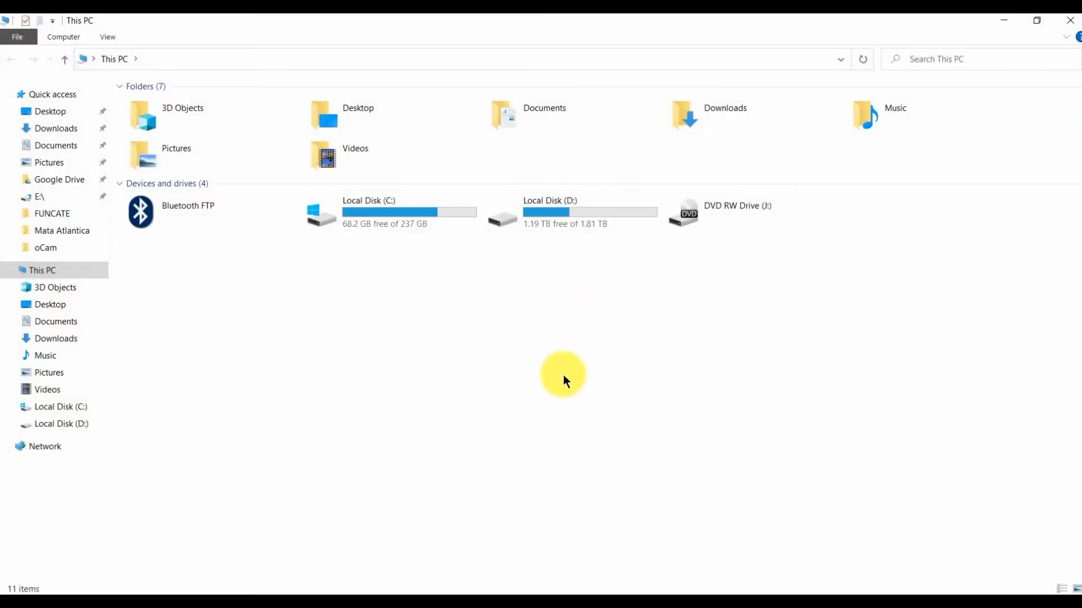
{"action": "double_click", "coordinate": [566, 219]}
{"action": "double_click", "coordinate": [164, 103]}
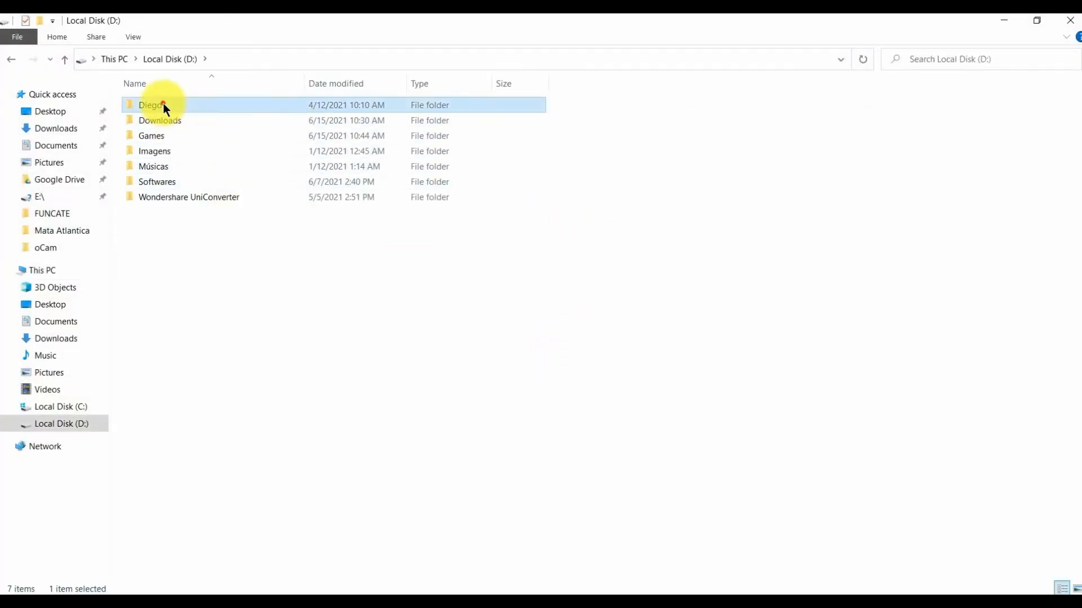
{"action": "double_click", "coordinate": [179, 347]}
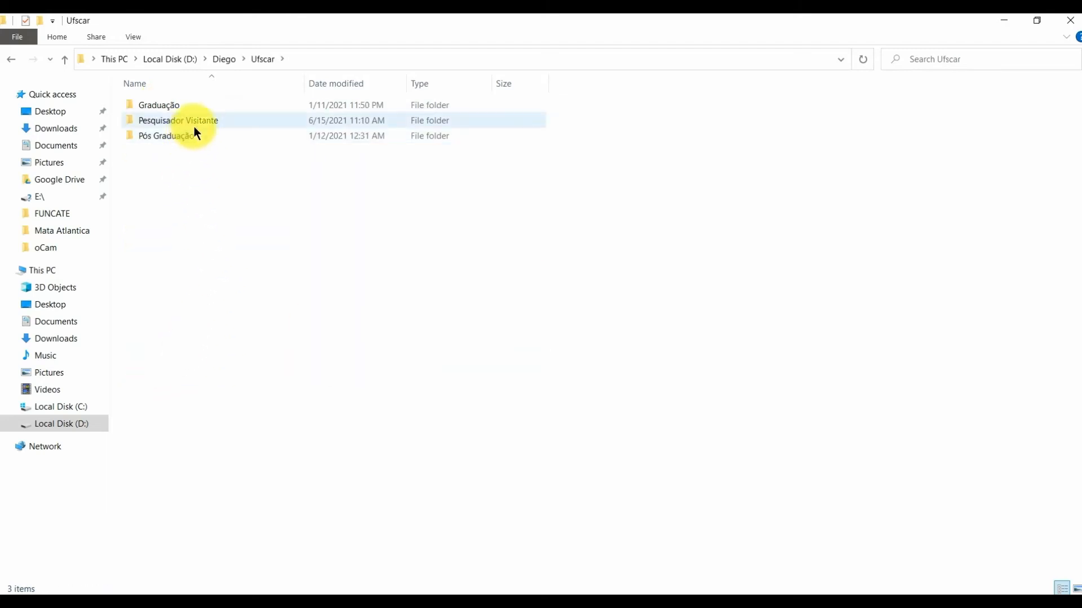
{"action": "double_click", "coordinate": [172, 134]}
{"action": "double_click", "coordinate": [197, 106]}
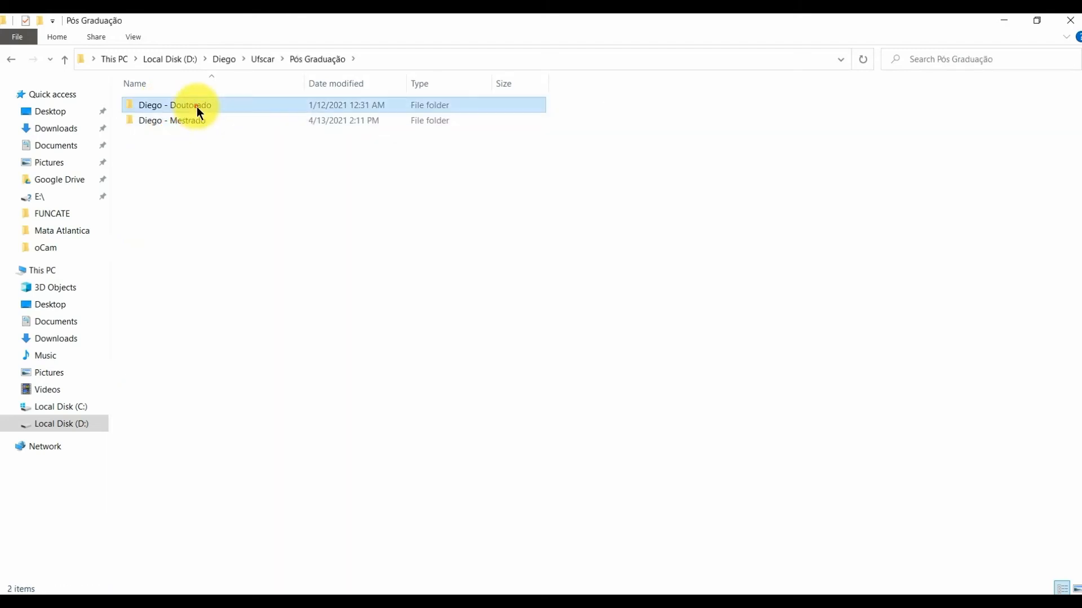
{"action": "left_click", "coordinate": [190, 185]}
{"action": "double_click", "coordinate": [190, 185]}
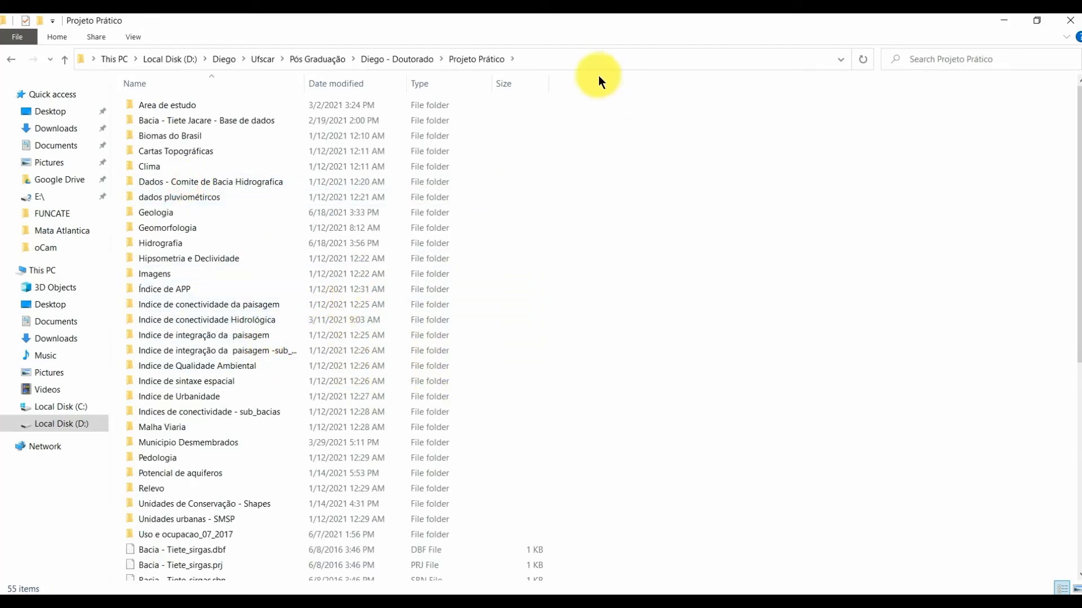
Examine the full path and contents of the Projeto Prático folder, and close the window.
{"action": "left_click", "coordinate": [560, 59]}
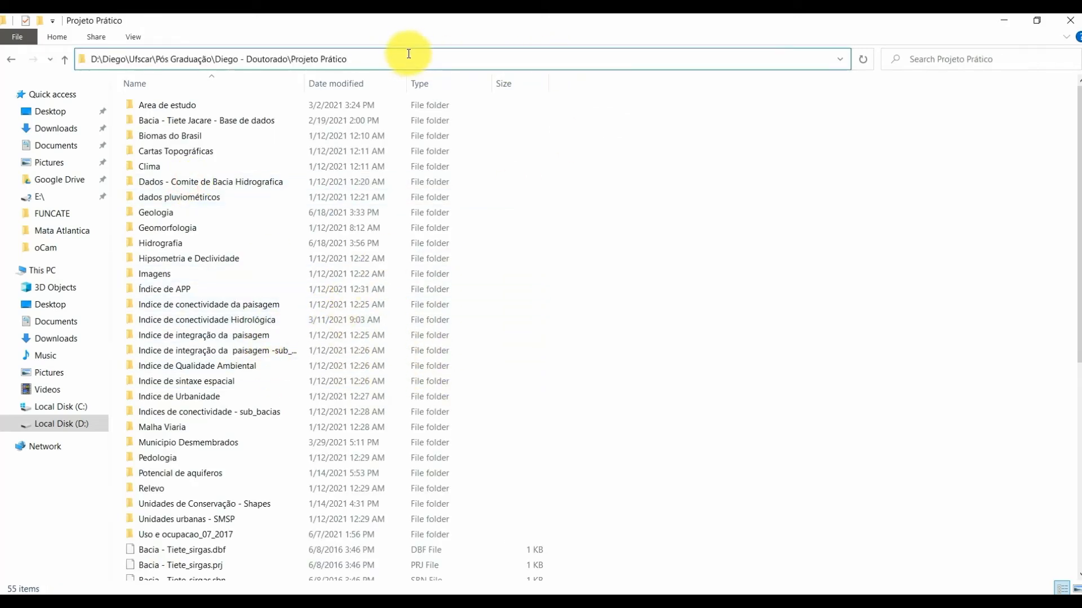
{"action": "left_click_drag", "start_coordinate": [409, 54], "coordinate": [87, 59]}
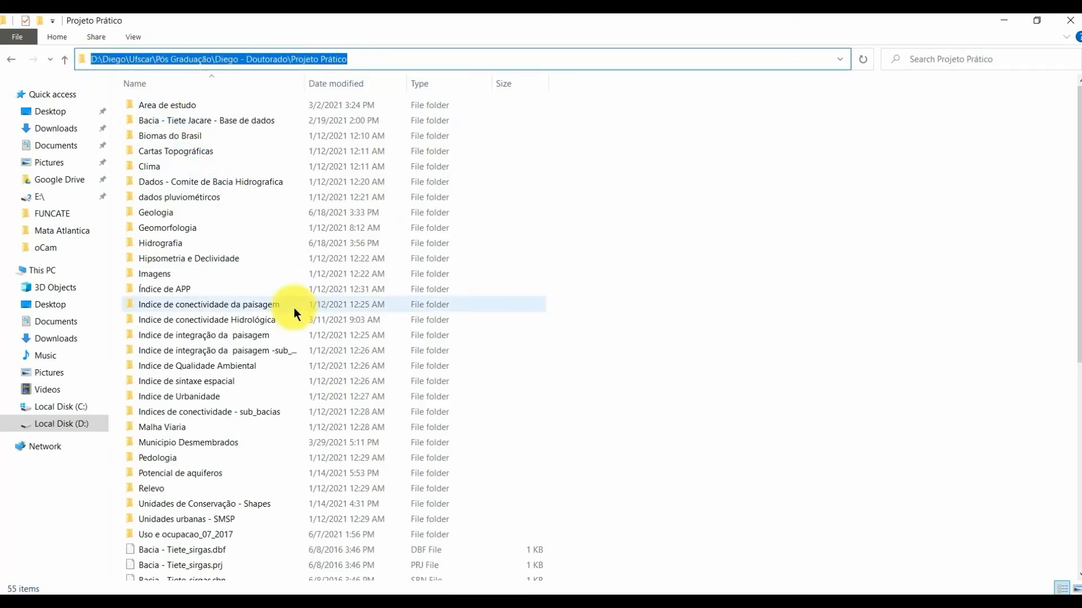
{"action": "scroll", "coordinate": [257, 418], "scroll_direction": "down", "scroll_amount": 7}
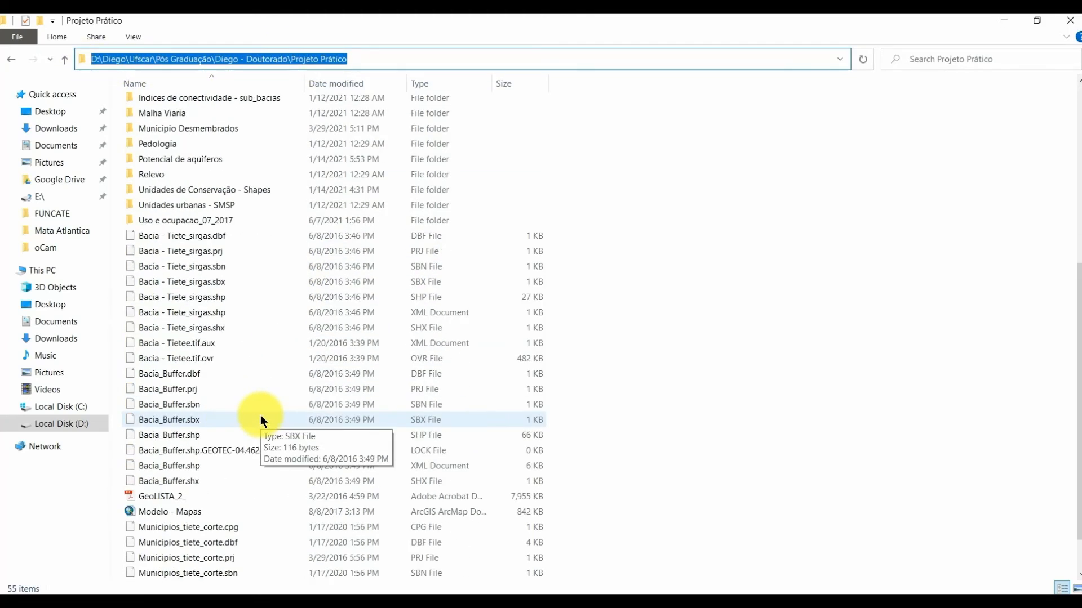
{"action": "scroll", "coordinate": [261, 415], "scroll_direction": "up", "scroll_amount": 7}
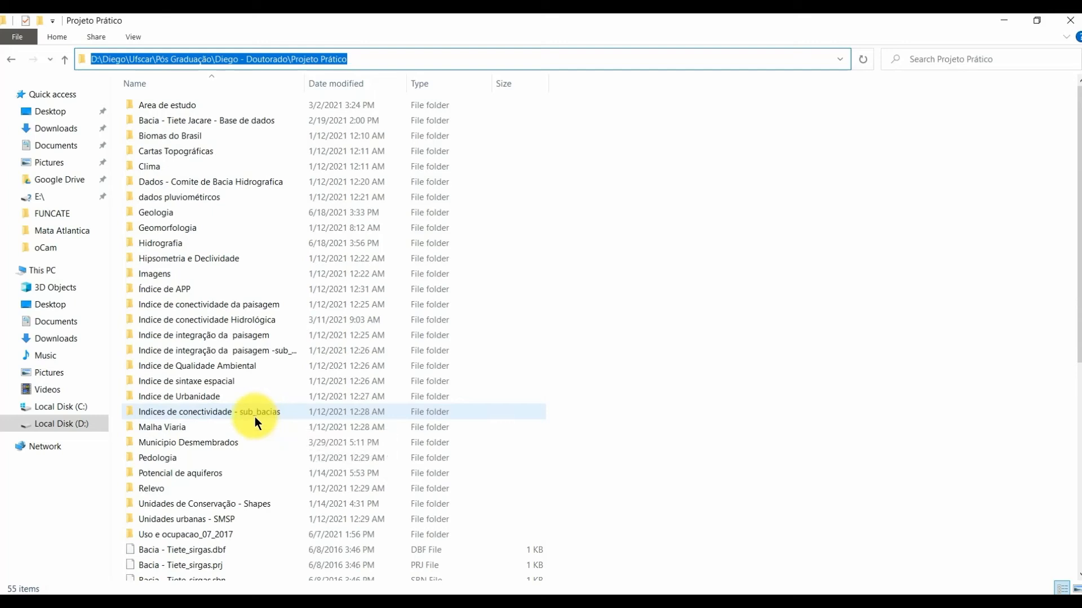
{"action": "left_click", "coordinate": [634, 360]}
{"action": "left_click", "coordinate": [552, 60]}
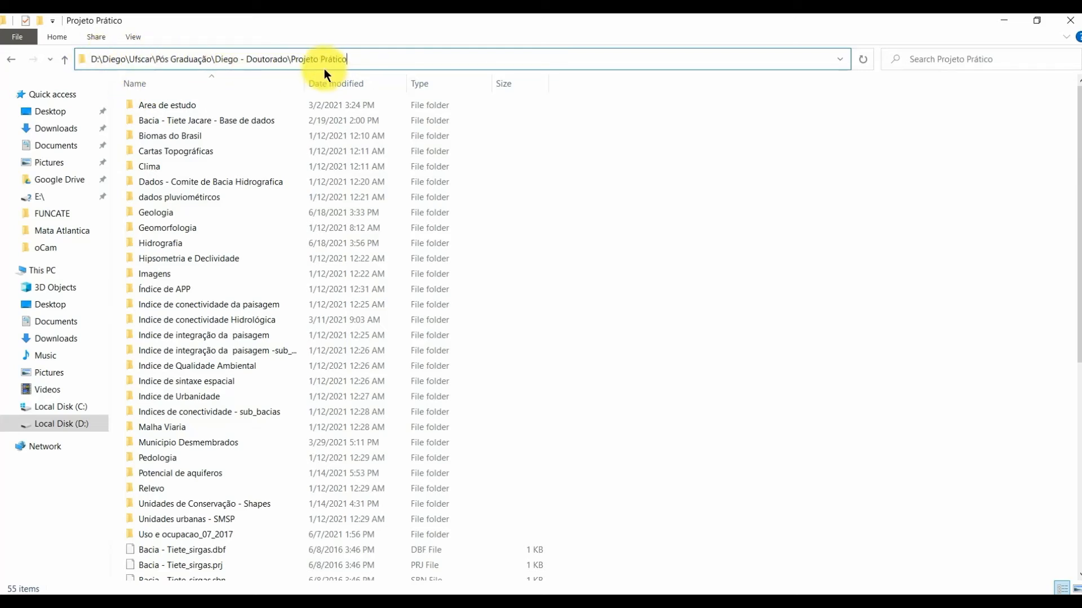
{"action": "left_click", "coordinate": [172, 60]}
{"action": "left_click", "coordinate": [676, 297]}
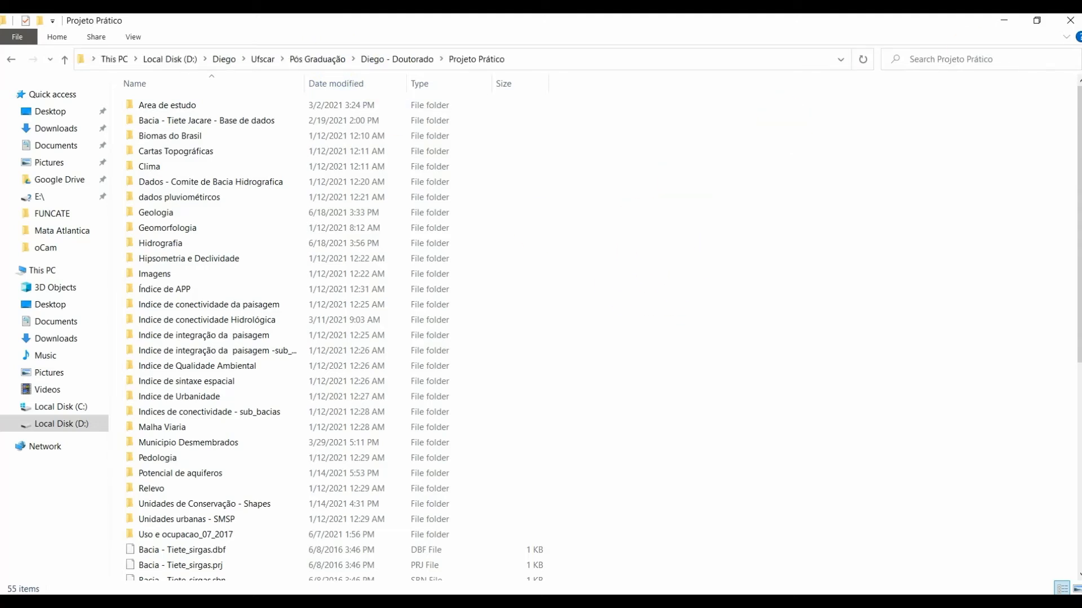
{"action": "left_click", "coordinate": [1069, 21]}
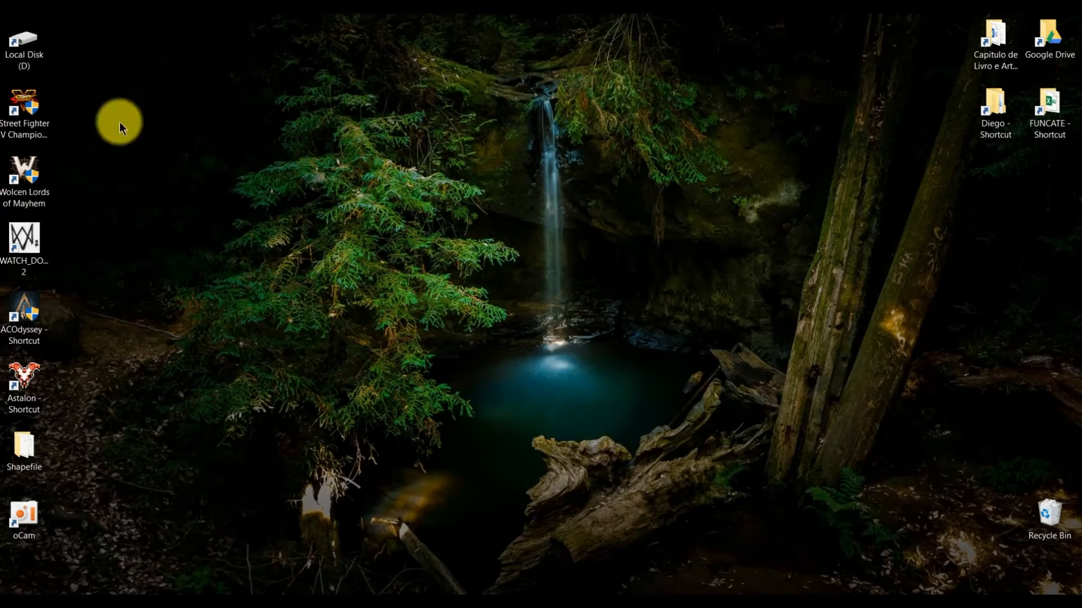
View the desktop's options for new items, inspect the files in the Shapefile folder, and close the folder.
{"action": "right_click", "coordinate": [91, 52]}
{"action": "mouse_move", "coordinate": [158, 189]}
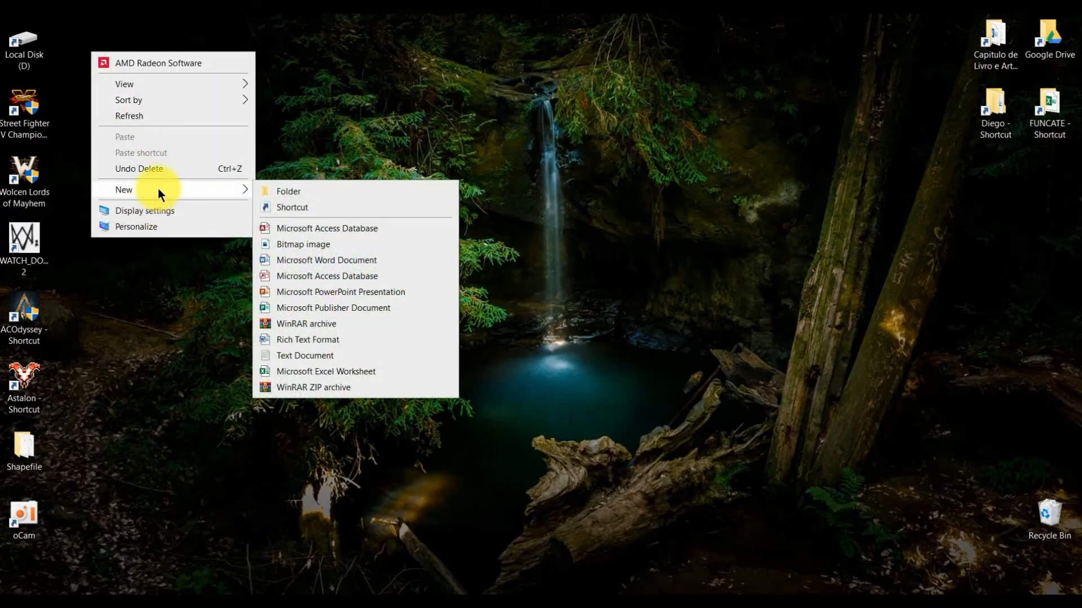
{"action": "left_click", "coordinate": [148, 447]}
{"action": "double_click", "coordinate": [49, 443]}
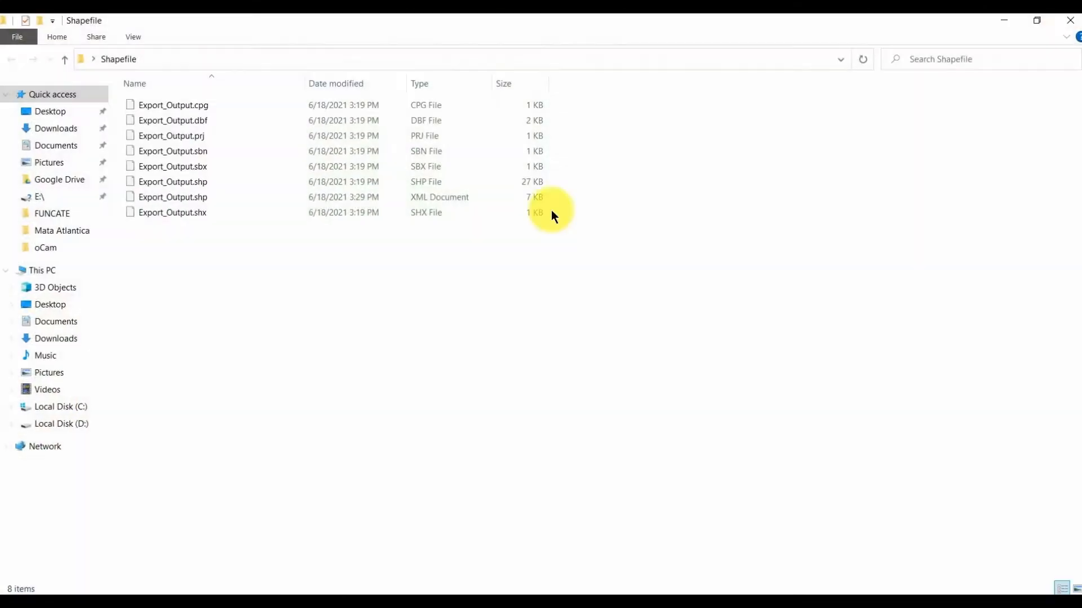
{"action": "left_click", "coordinate": [1070, 21]}
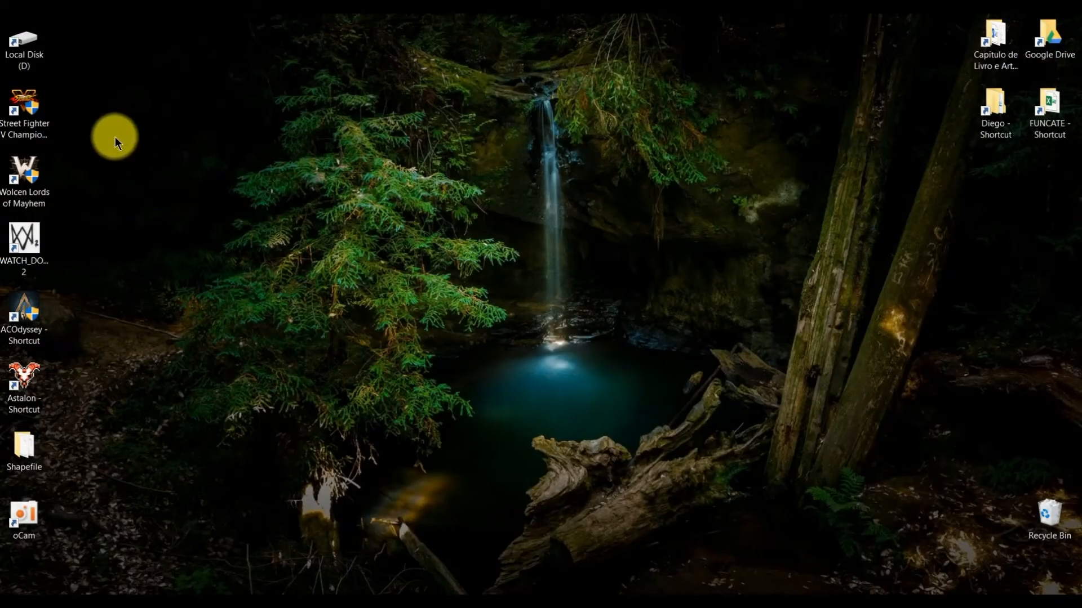
Open the Geotecnologias folder on Local Disk (C:) in File Explorer.
{"action": "left_click", "coordinate": [303, 576]}
{"action": "left_click", "coordinate": [385, 217]}
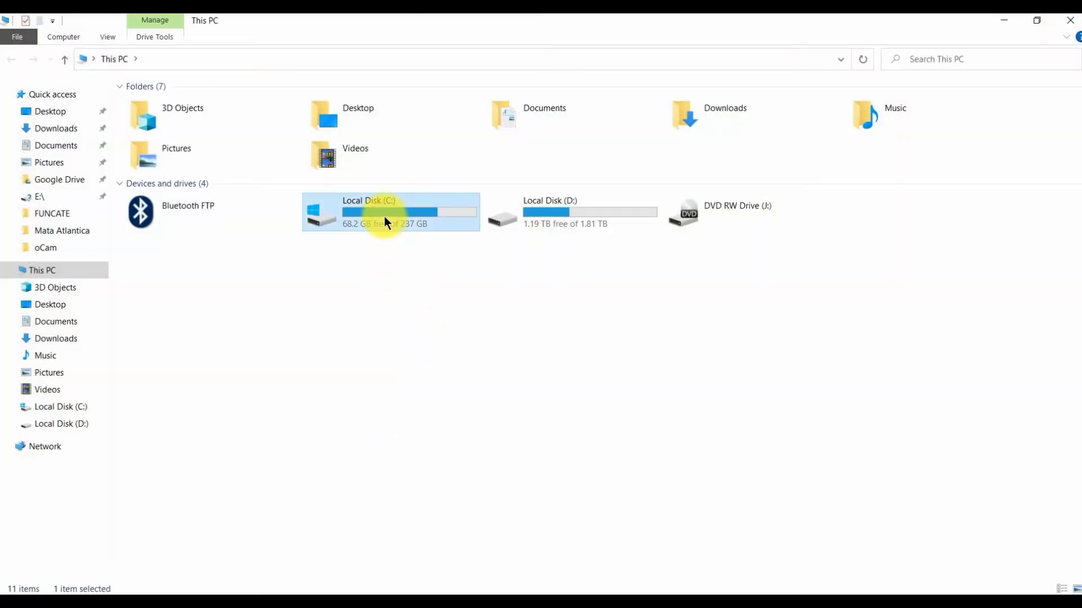
{"action": "double_click", "coordinate": [387, 215]}
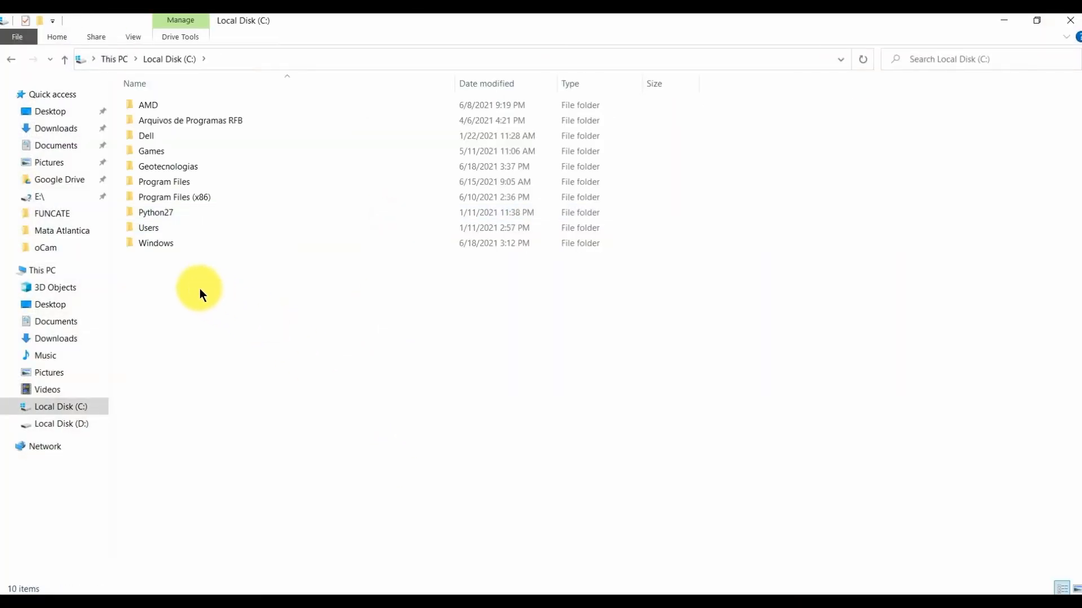
{"action": "right_click", "coordinate": [165, 278]}
{"action": "left_click", "coordinate": [181, 166]}
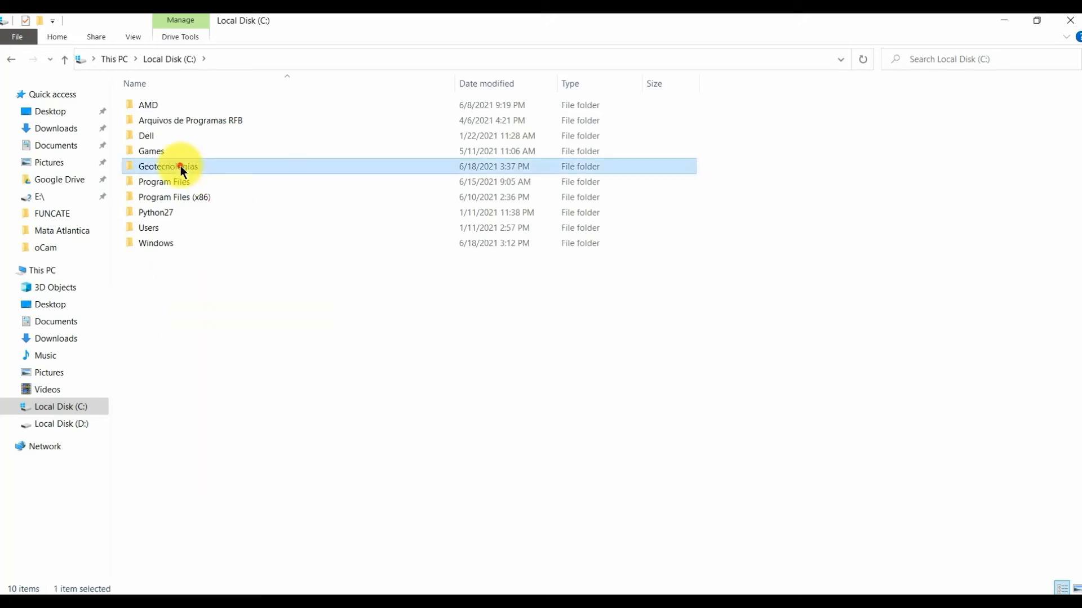
{"action": "double_click", "coordinate": [170, 165]}
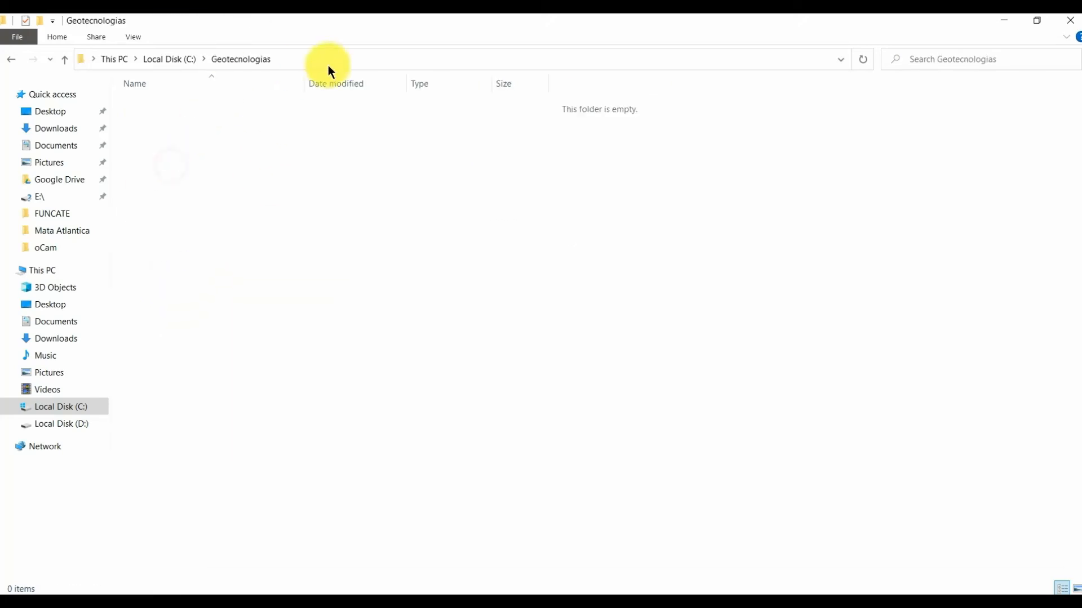
Show the full path of the Geotecnologias folder and highlight the folder name in it.
{"action": "left_click", "coordinate": [306, 59]}
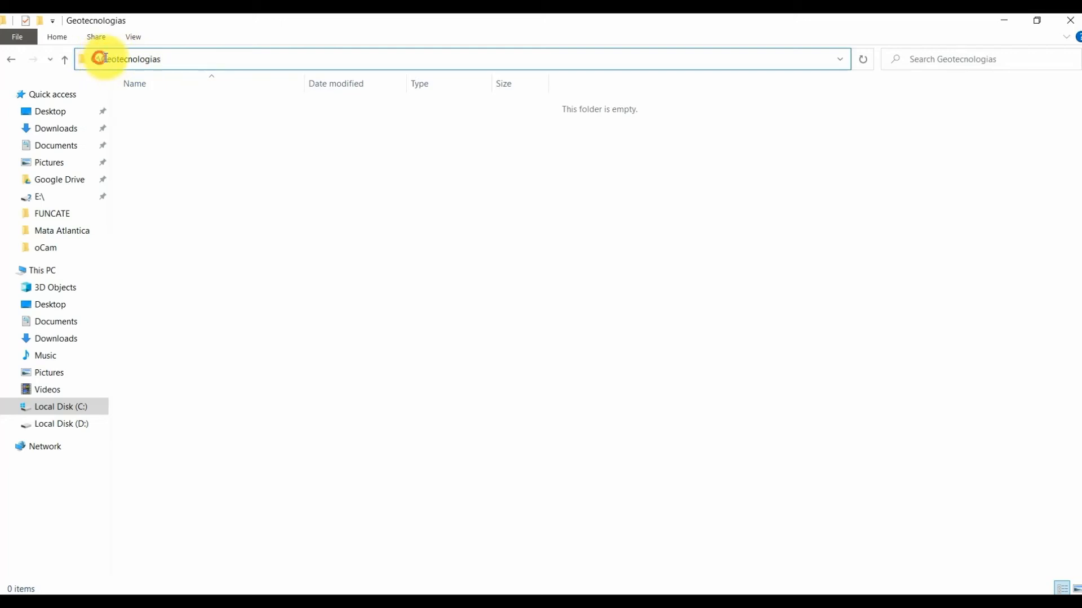
{"action": "left_click_drag", "start_coordinate": [101, 59], "coordinate": [161, 58]}
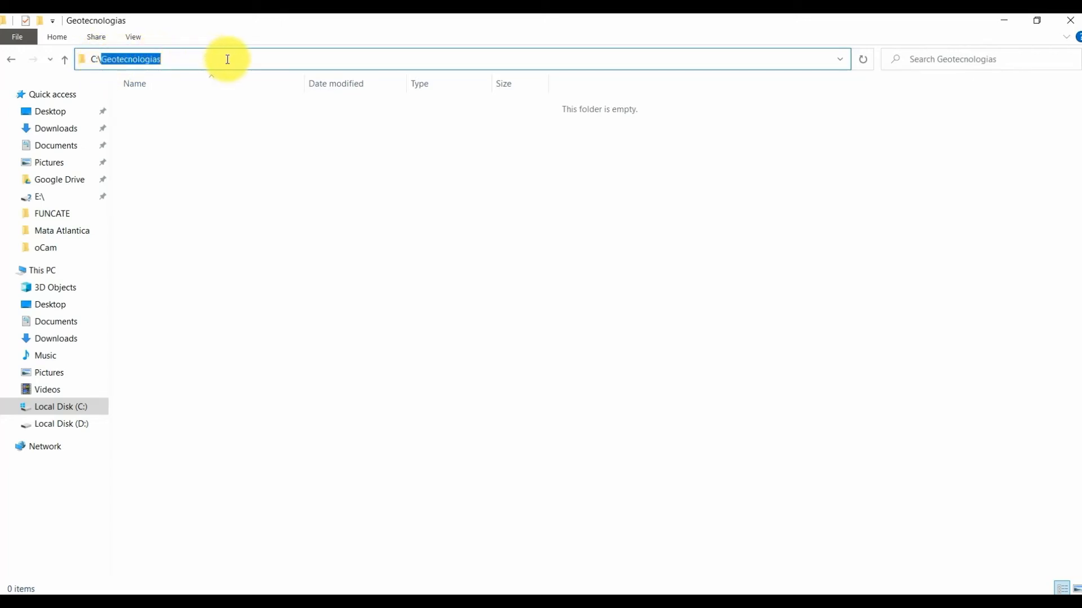
{"action": "left_click", "coordinate": [227, 207]}
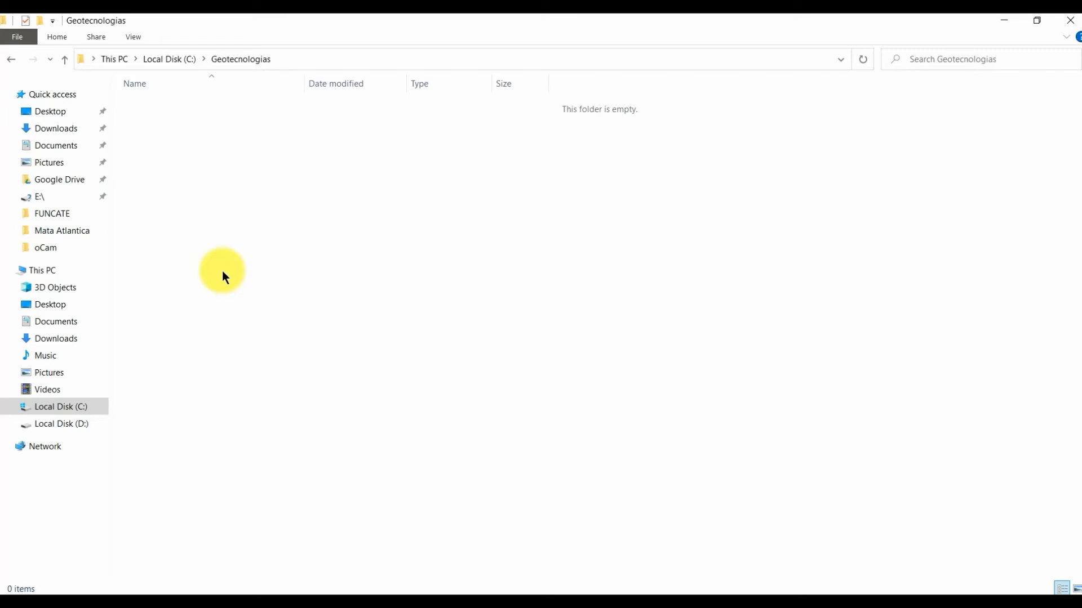
Create a new Microsoft Word document with its default name in the Geotecnologias folder.
{"action": "right_click", "coordinate": [299, 193]}
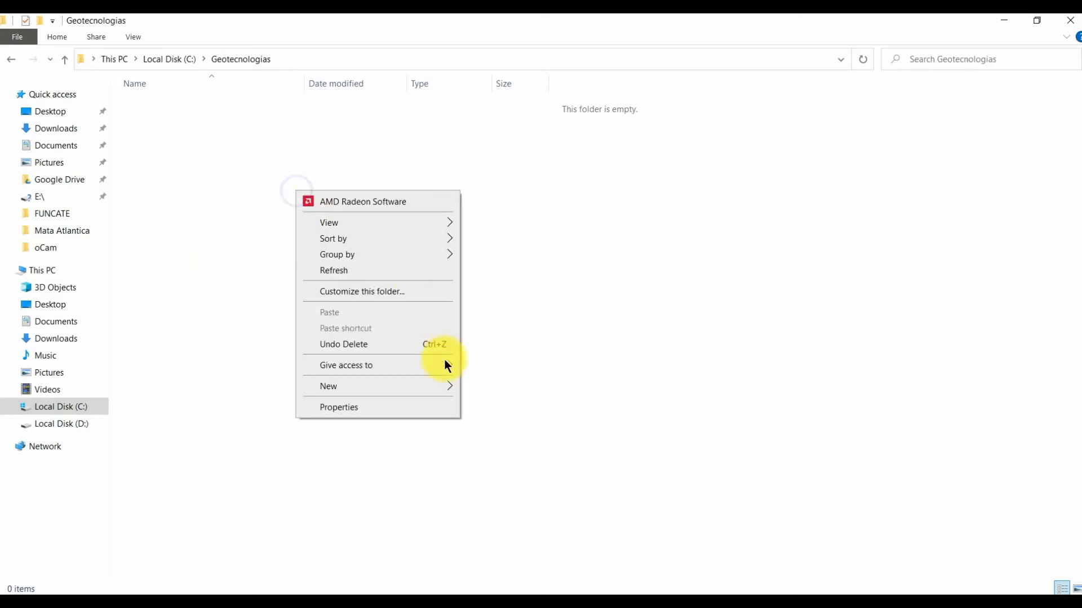
{"action": "mouse_move", "coordinate": [409, 385]}
{"action": "left_click", "coordinate": [540, 456]}
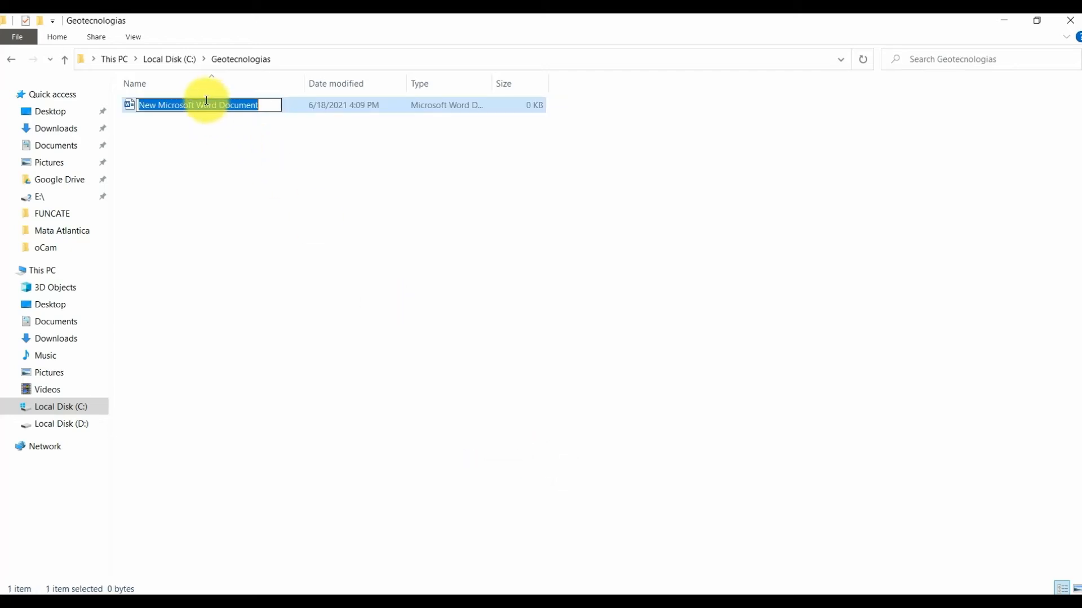
{"action": "left_click", "coordinate": [265, 109]}
{"action": "left_click", "coordinate": [232, 181]}
Try the name teste_ and special characters such as ` and ~ for the Word document, and delete the document.
{"action": "left_click", "coordinate": [189, 108]}
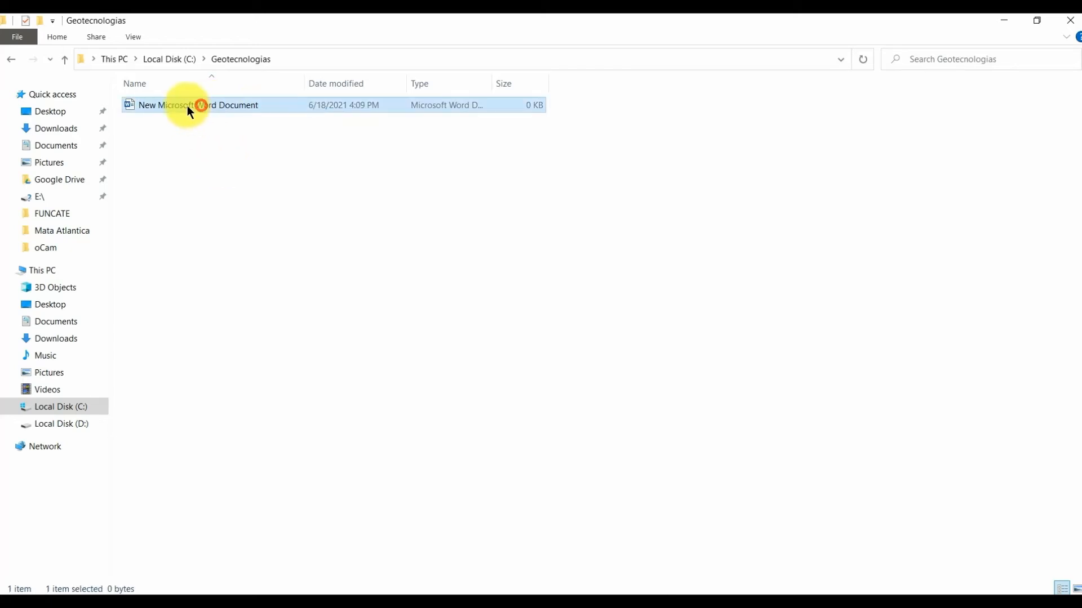
{"action": "left_click", "coordinate": [201, 107]}
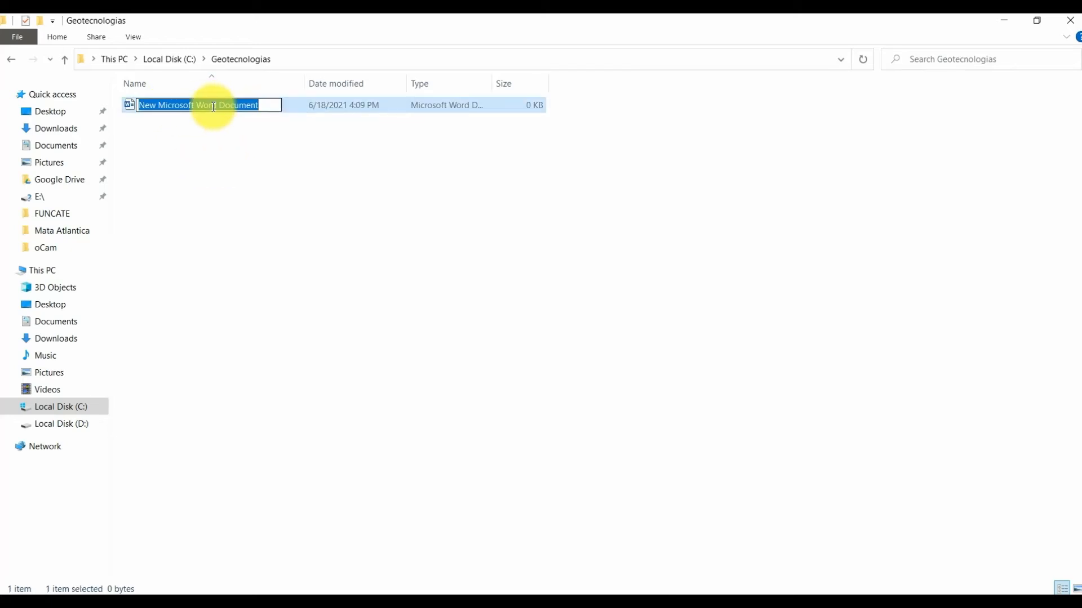
{"action": "type", "text": "teste_"}
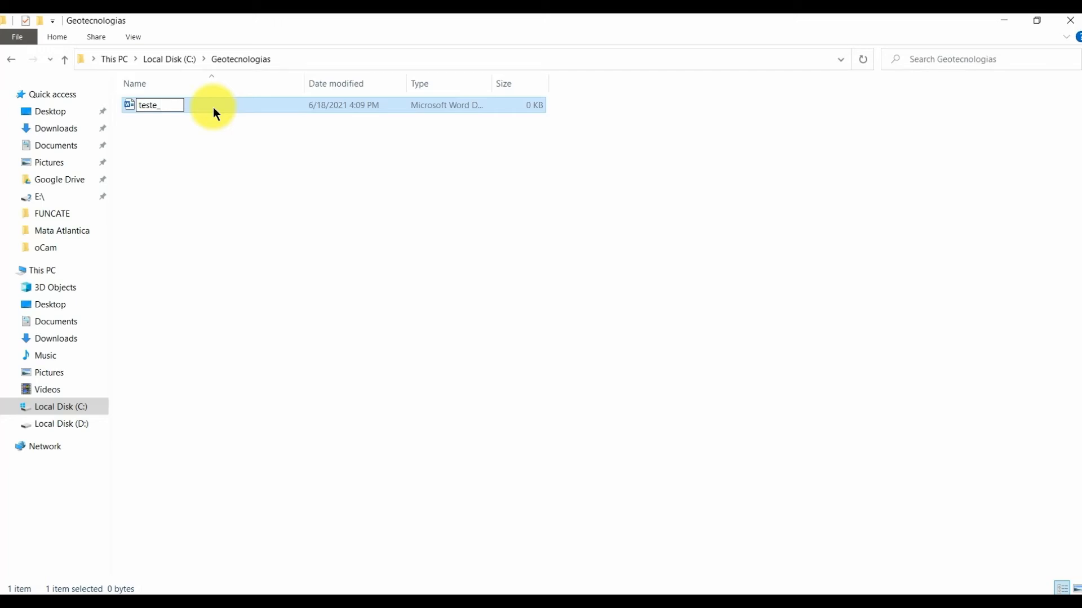
{"action": "key", "text": "BackSpace"}
{"action": "type", "text": "`"}
{"action": "key", "text": "BackSpace"}
{"action": "type", "text": "~"}
{"action": "key", "text": "BackSpace"}
{"action": "type", "text": "_"}
{"action": "key", "text": "BackSpace"}
{"action": "type", "text": "H¨a"}
{"action": "key", "text": "BackSpace"}
{"action": "key", "text": "BackSpace"}
{"action": "key", "text": "BackSpace"}
{"action": "key", "text": "BackSpace"}
{"action": "key", "text": "BackSpace"}
{"action": "key", "text": "BackSpace"}
{"action": "key", "text": "BackSpace"}
{"action": "key", "text": "BackSpace"}
{"action": "key", "text": "BackSpace"}
{"action": "left_click", "coordinate": [214, 216]}
{"action": "left_click", "coordinate": [236, 106]}
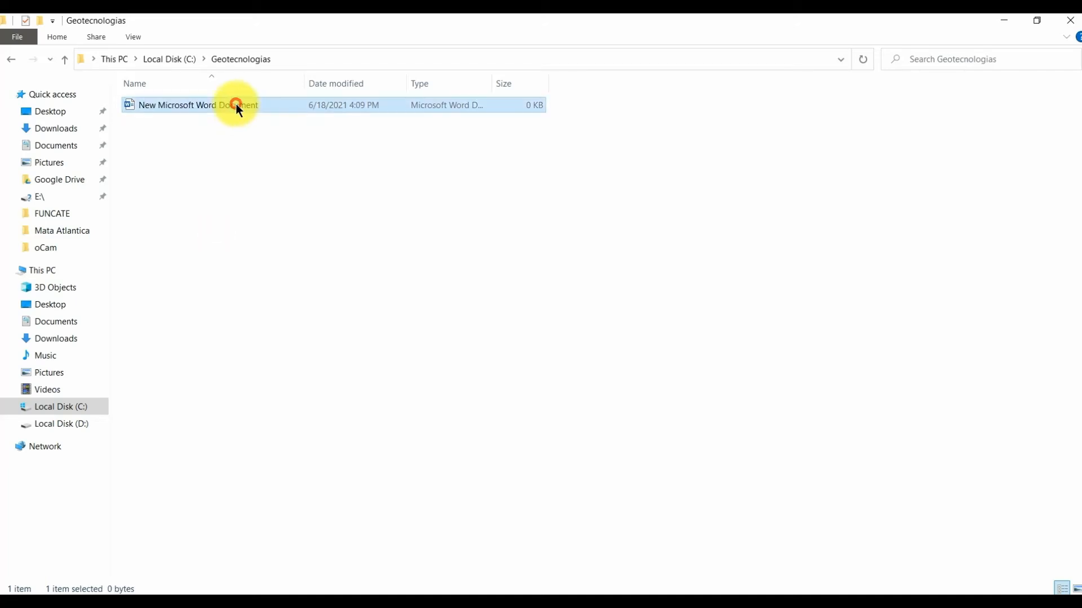
{"action": "key", "text": "Delete"}
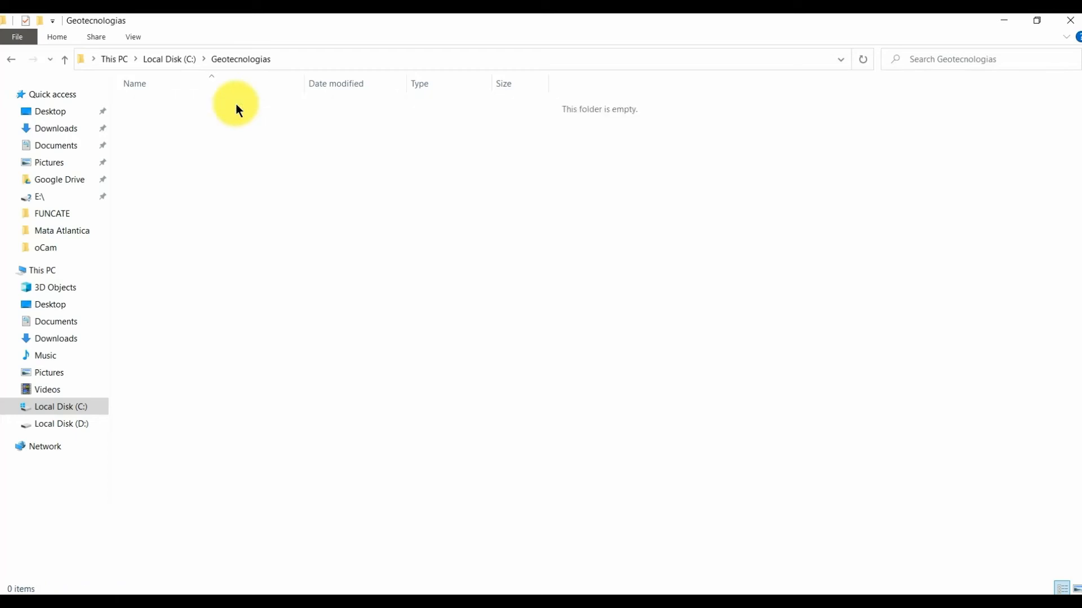
Create a new Microsoft Word document in the Geotecnologias folder and name it teste_tetstetnen_.
{"action": "right_click", "coordinate": [178, 127]}
{"action": "mouse_move", "coordinate": [280, 324]}
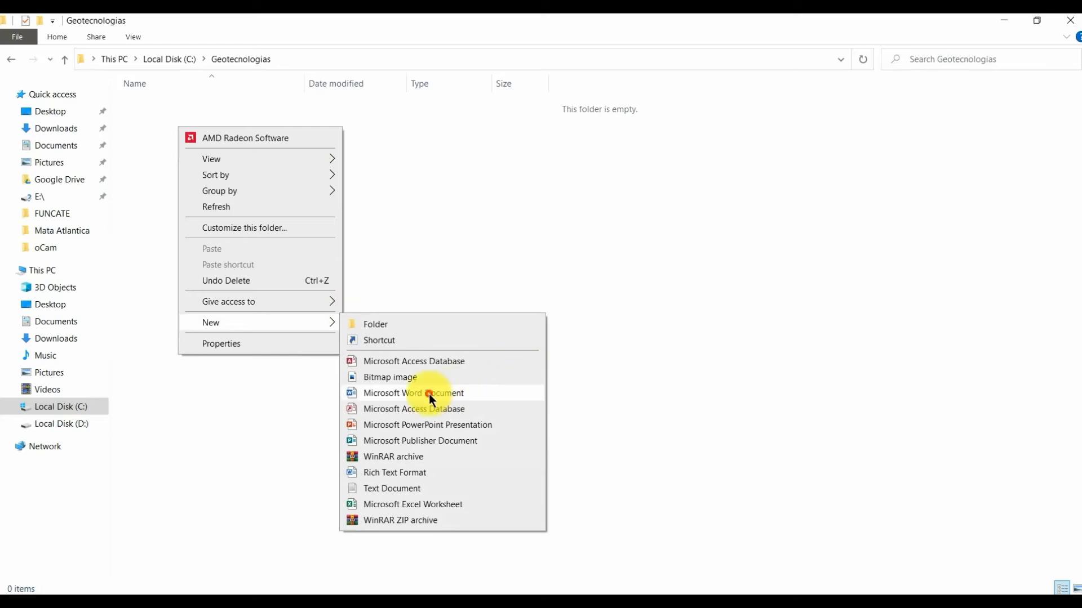
{"action": "left_click", "coordinate": [428, 394]}
{"action": "left_click", "coordinate": [195, 117]}
{"action": "left_click", "coordinate": [178, 101]}
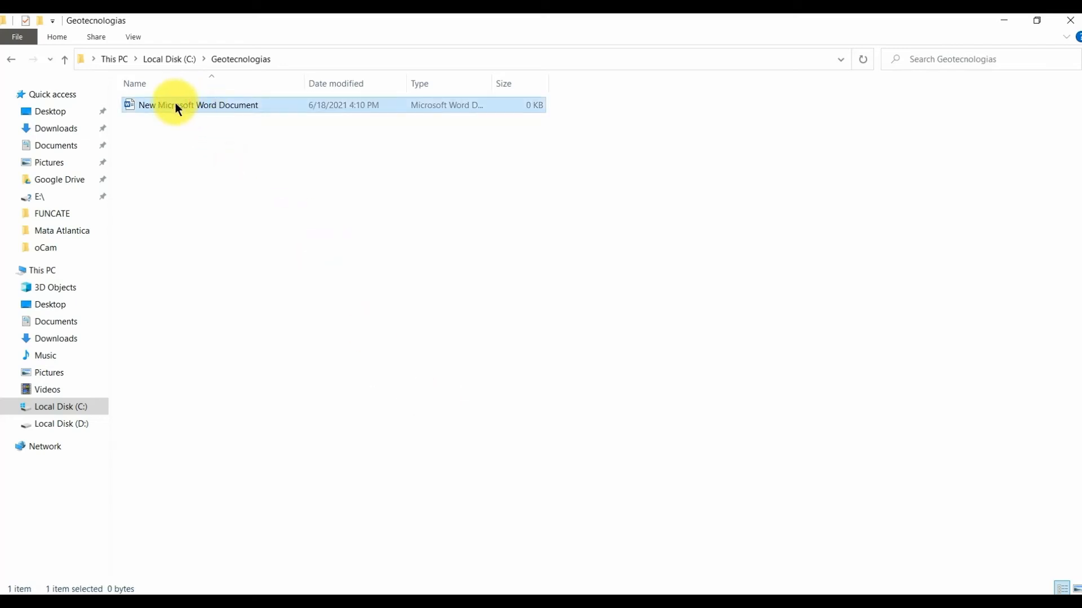
{"action": "left_click", "coordinate": [175, 102]}
{"action": "type", "text": "tes"}
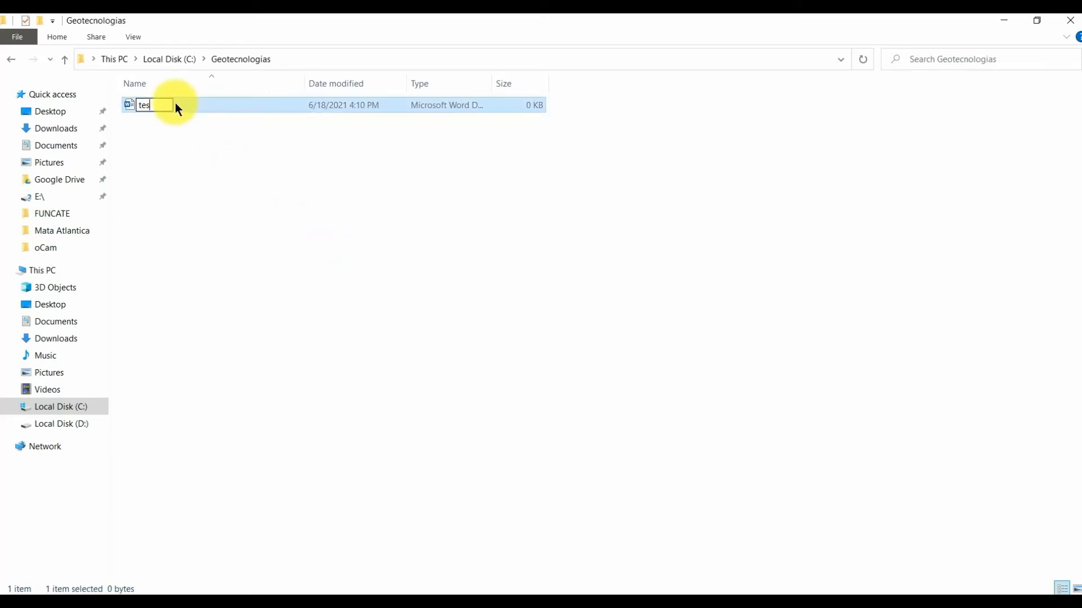
{"action": "type", "text": "te_te"}
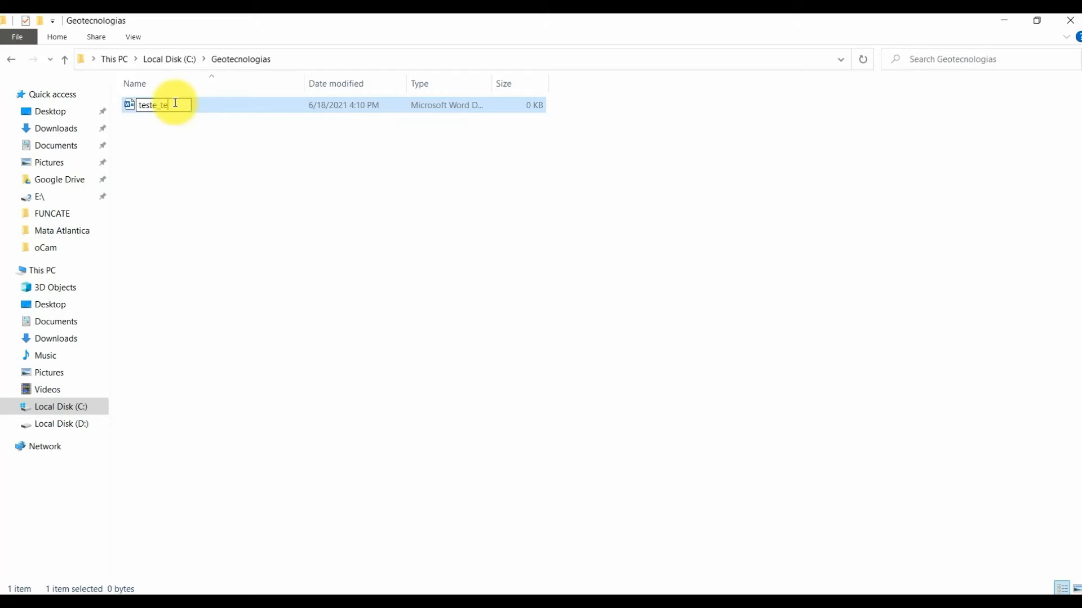
{"action": "type", "text": "tsetnen_"}
{"action": "left_click", "coordinate": [198, 224]}
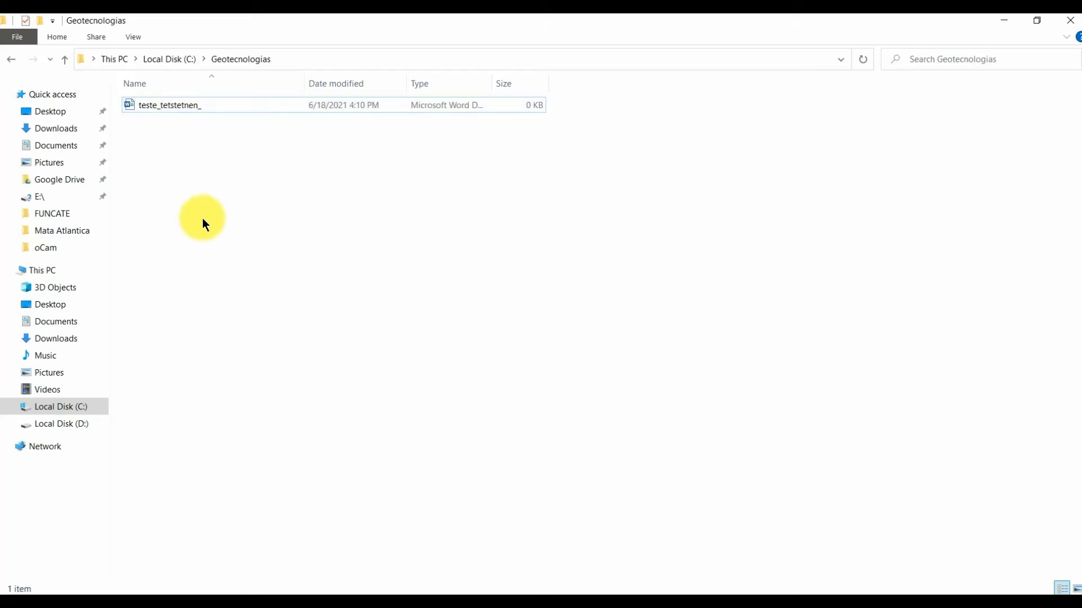
Delete the teste_tetstetnen_ Word document from the Geotecnologias folder and close the folder window.
{"action": "left_click", "coordinate": [182, 106]}
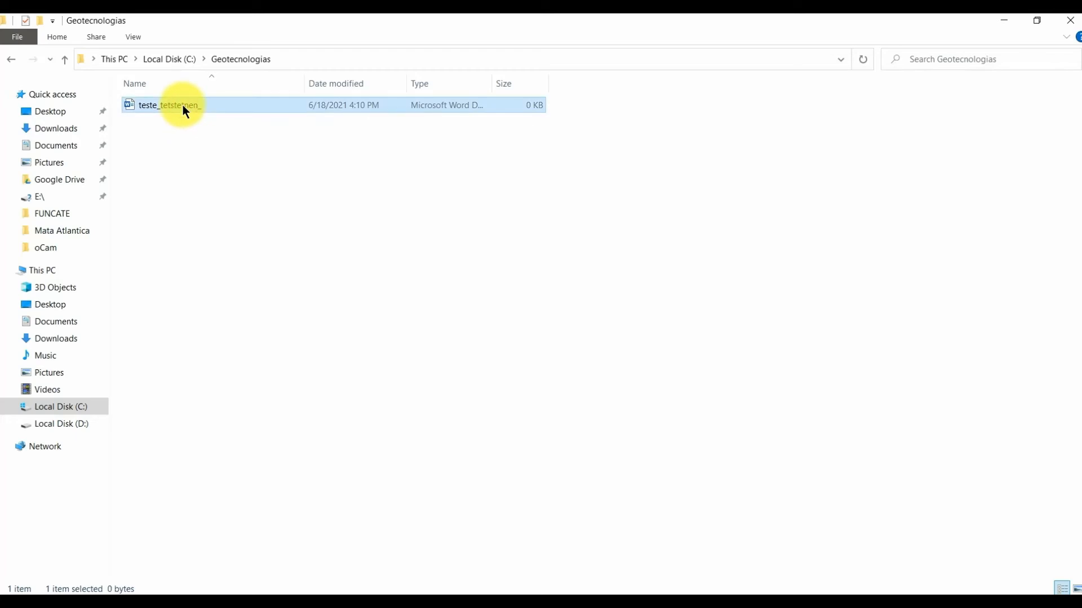
{"action": "key", "text": "Delete"}
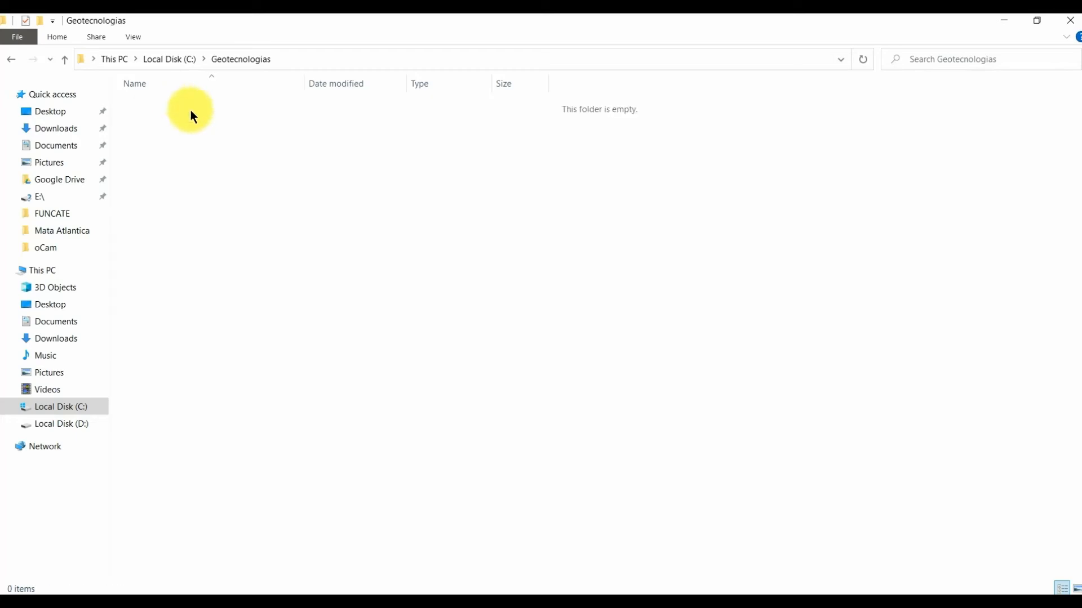
{"action": "left_click", "coordinate": [1071, 20]}
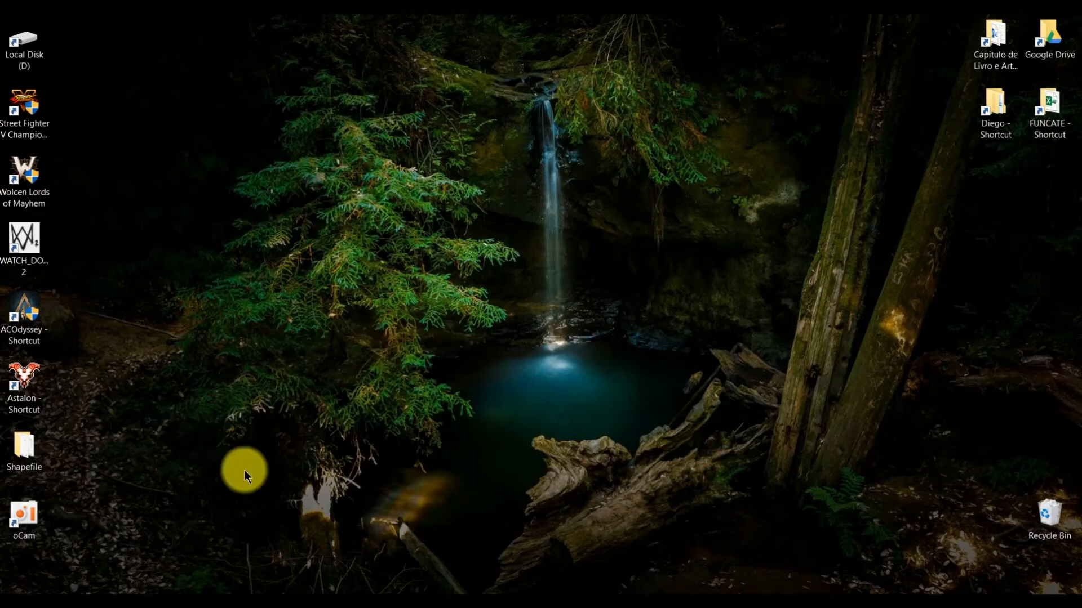
View the component files in the Shapefile folder on the desktop and close the folder.
{"action": "double_click", "coordinate": [28, 439]}
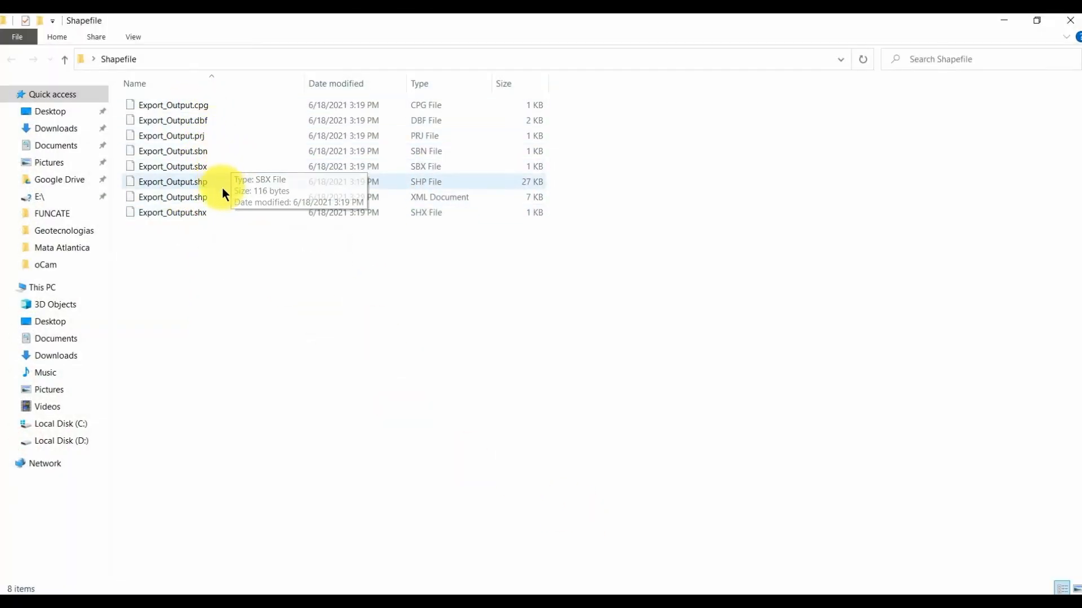
{"action": "left_click", "coordinate": [1071, 28]}
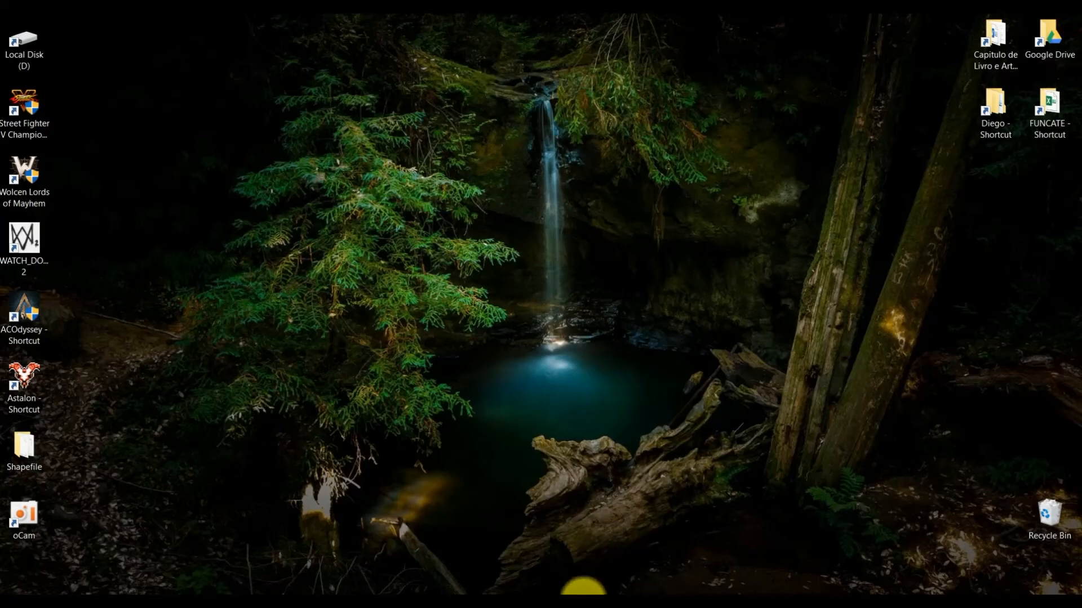
Switch to ArcMap, start adding data and examine the list of available folder connections.
{"action": "left_click", "coordinate": [580, 587]}
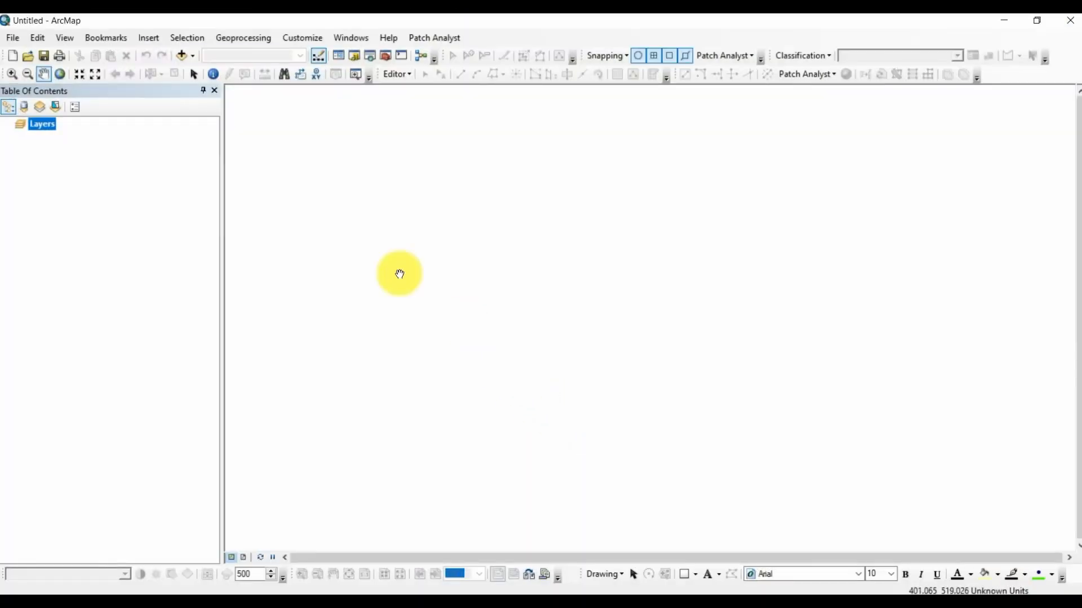
{"action": "left_click", "coordinate": [178, 55]}
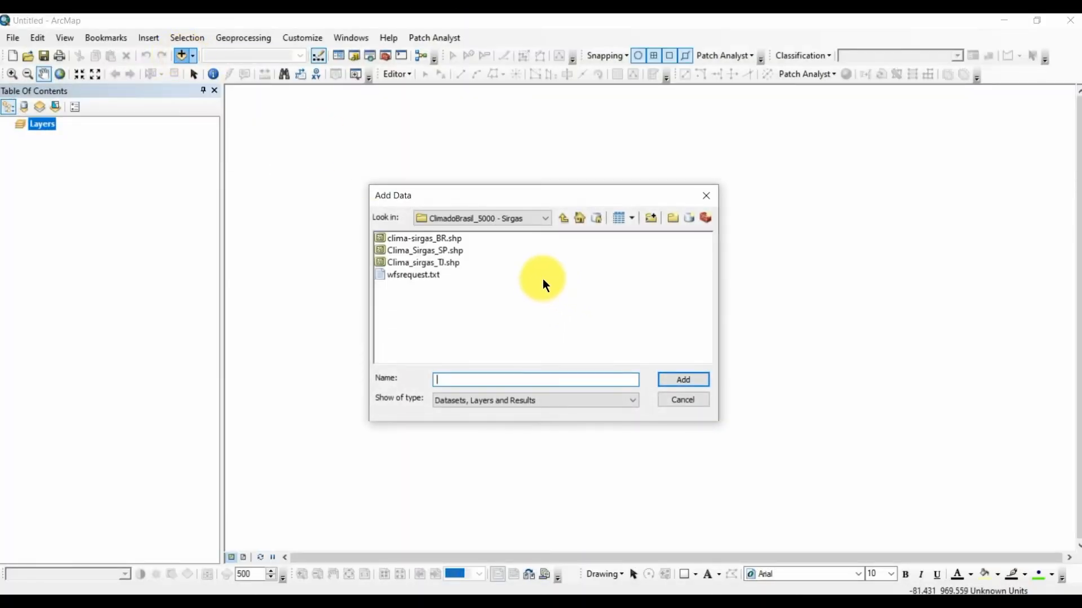
{"action": "left_click", "coordinate": [515, 218]}
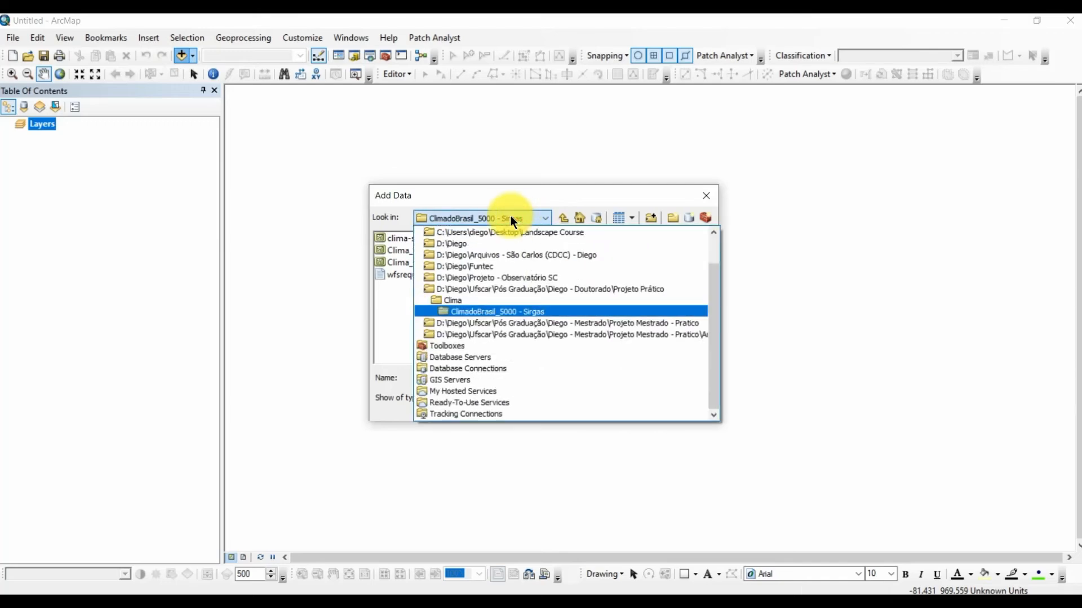
{"action": "scroll", "coordinate": [518, 253], "scroll_direction": "up", "scroll_amount": 1}
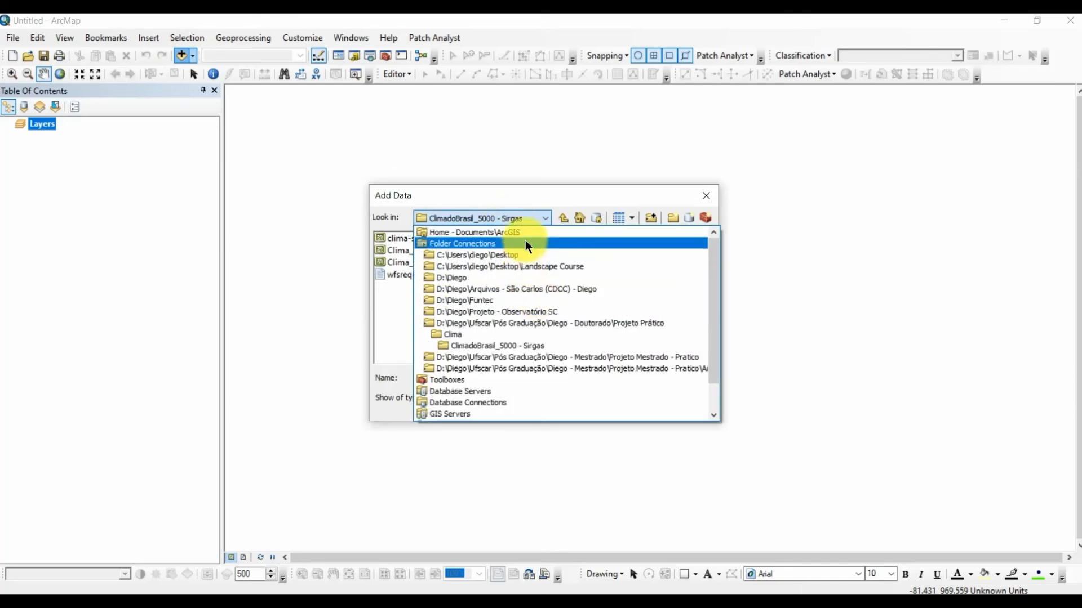
{"action": "left_click", "coordinate": [532, 214]}
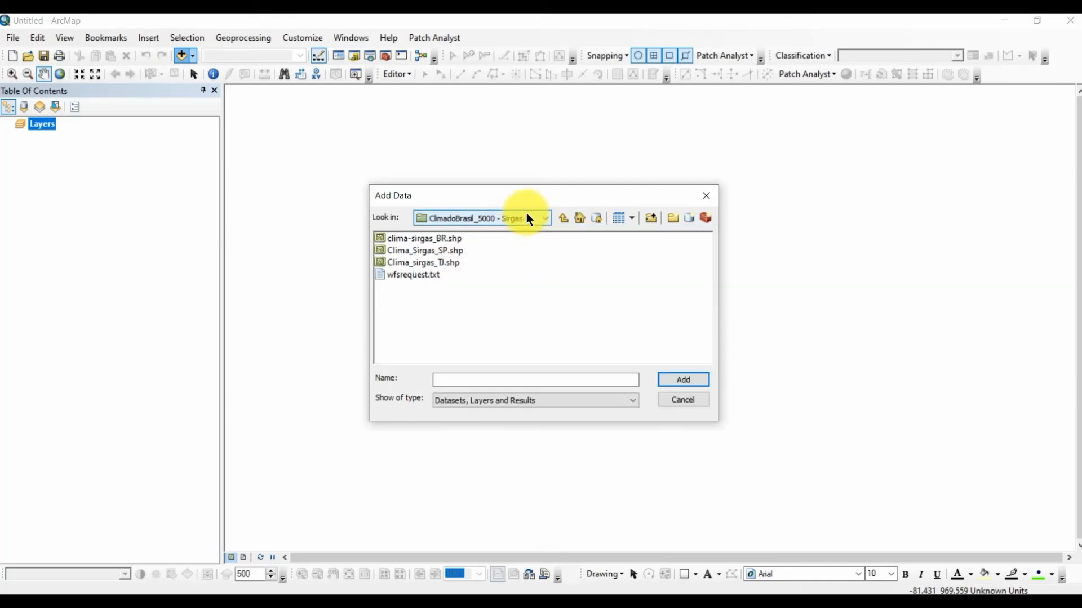
{"action": "left_click", "coordinate": [527, 213]}
{"action": "scroll", "coordinate": [539, 270], "scroll_direction": "up", "scroll_amount": 1}
{"action": "left_click", "coordinate": [522, 212]}
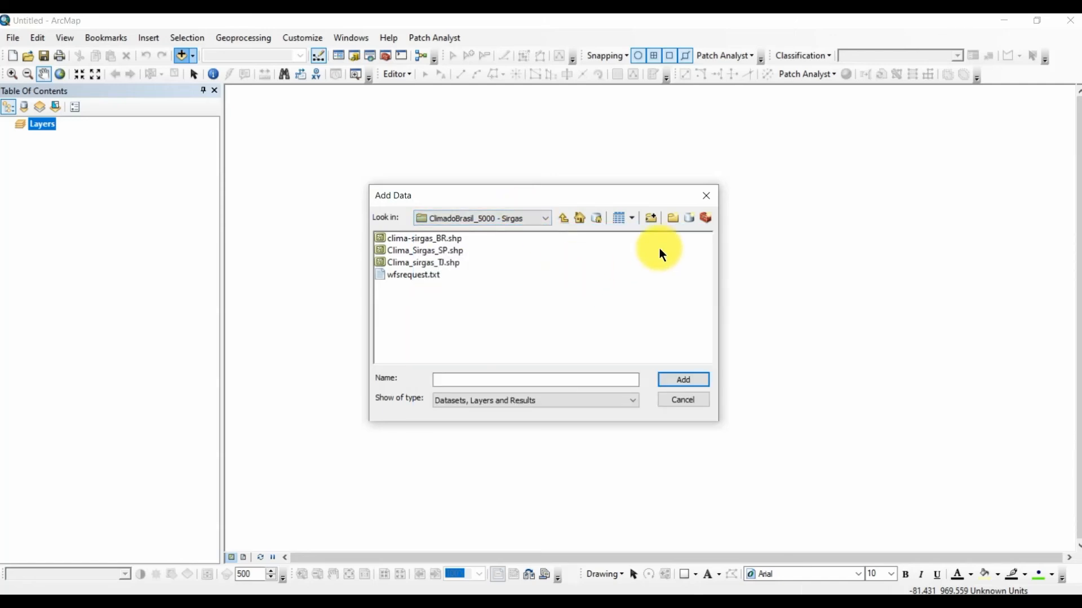
Connect the Shapefile folder on the desktop as a new folder connection.
{"action": "left_click", "coordinate": [650, 220]}
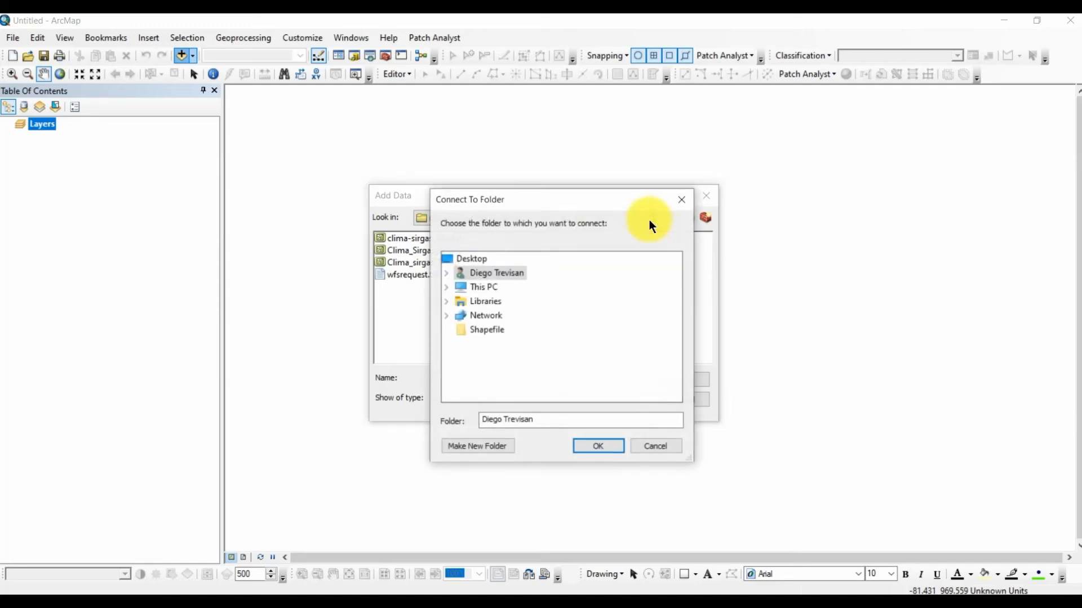
{"action": "left_click", "coordinate": [479, 260]}
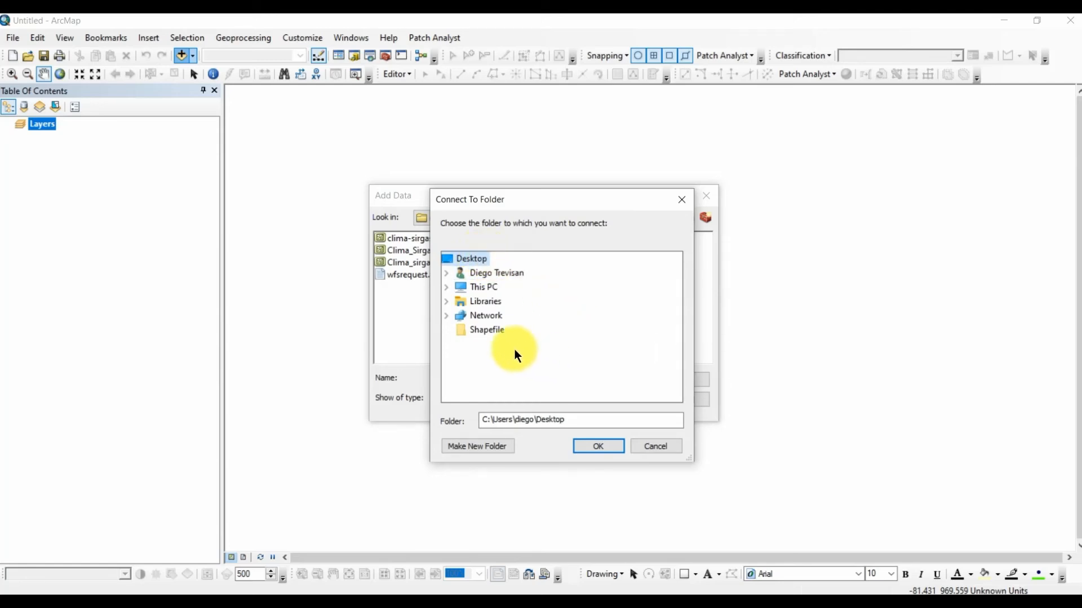
{"action": "double_click", "coordinate": [483, 287]}
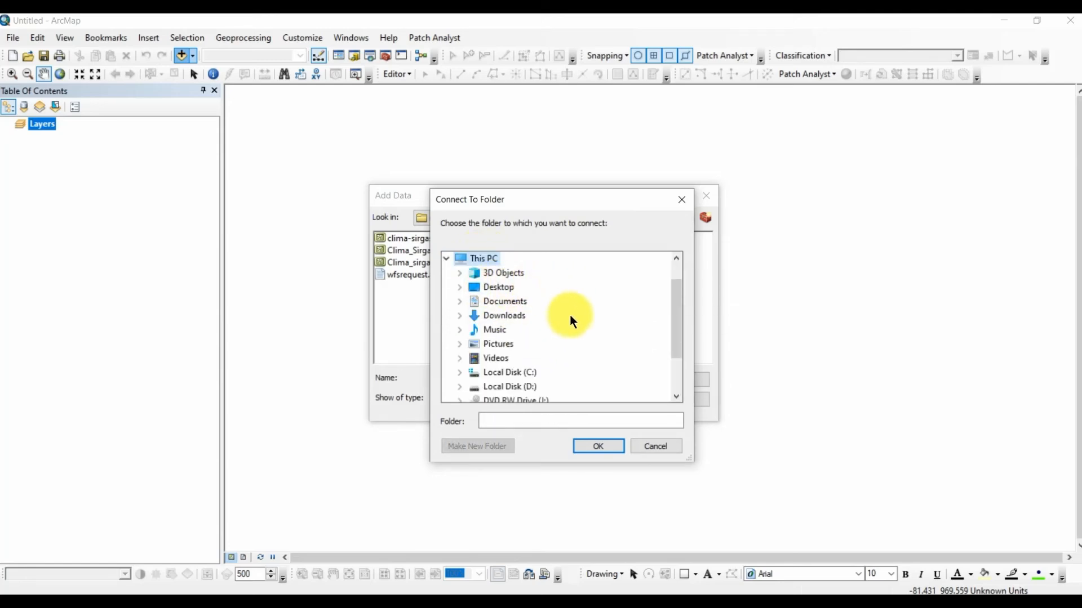
{"action": "scroll", "coordinate": [575, 333], "scroll_direction": "down", "scroll_amount": 2}
{"action": "scroll", "coordinate": [546, 364], "scroll_direction": "up", "scroll_amount": 3}
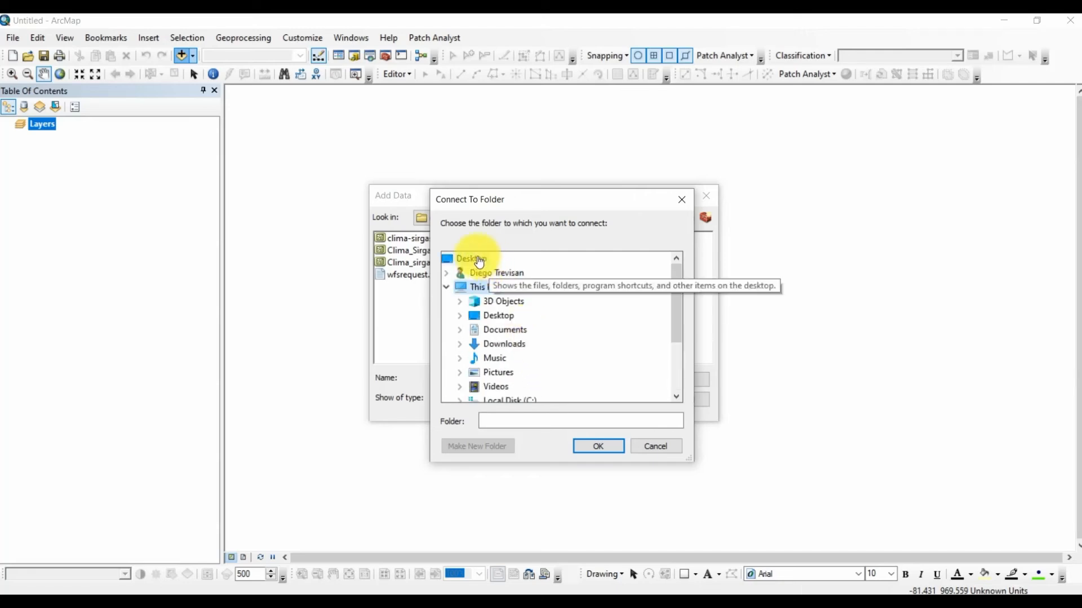
{"action": "left_click", "coordinate": [472, 259]}
{"action": "scroll", "coordinate": [538, 293], "scroll_direction": "down", "scroll_amount": 2}
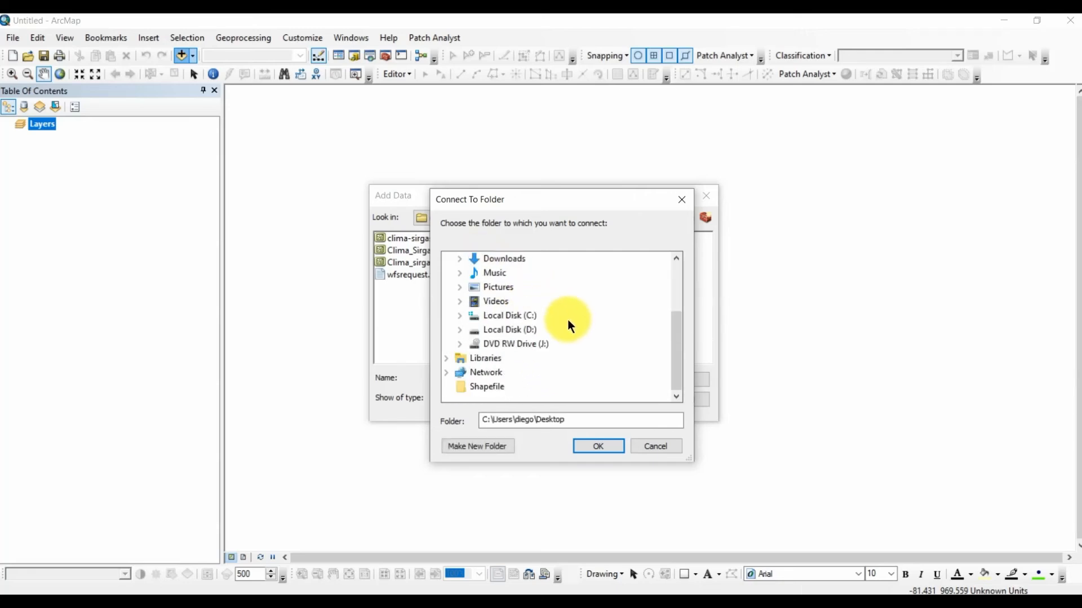
{"action": "left_click", "coordinate": [493, 389]}
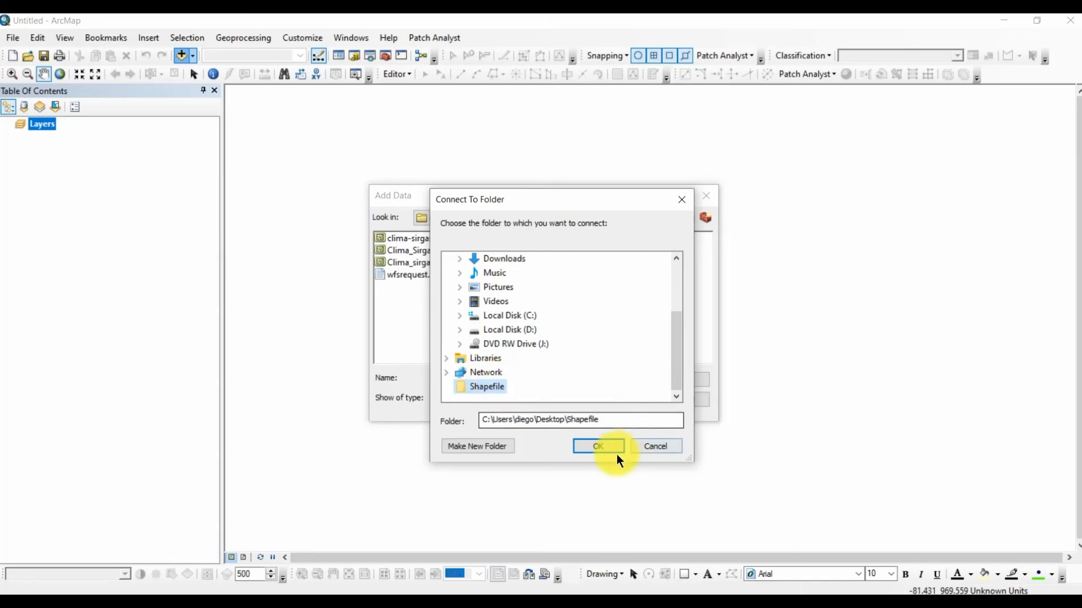
{"action": "left_click", "coordinate": [593, 443]}
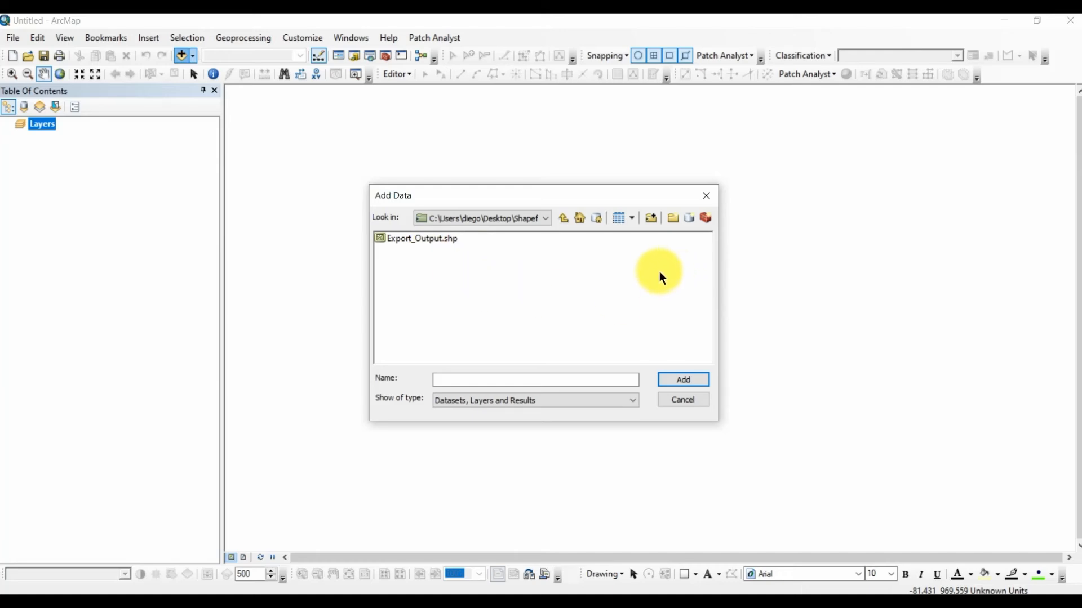
Connect the C:\Geotecnologias folder as a new folder connection.
{"action": "left_click", "coordinate": [652, 218]}
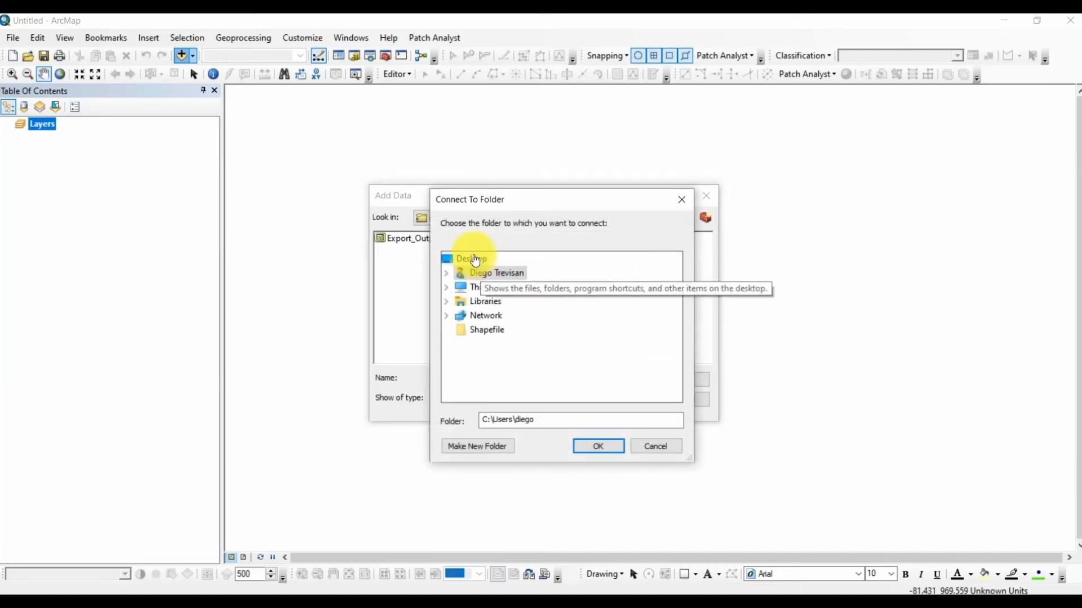
{"action": "double_click", "coordinate": [483, 287]}
{"action": "scroll", "coordinate": [573, 311], "scroll_direction": "down", "scroll_amount": 2}
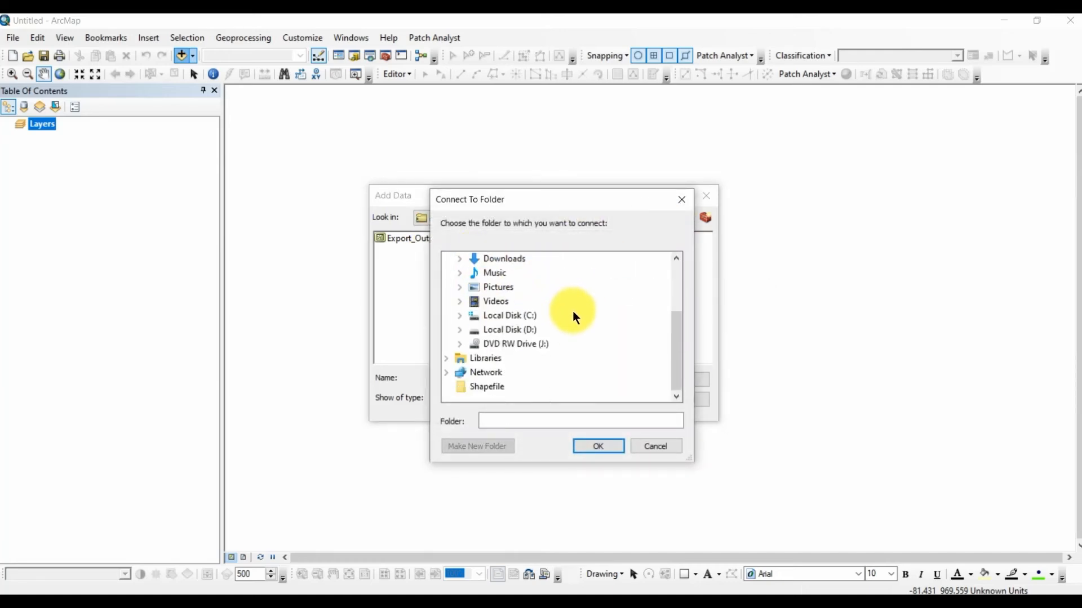
{"action": "double_click", "coordinate": [510, 315]}
{"action": "scroll", "coordinate": [598, 293], "scroll_direction": "down", "scroll_amount": 2}
{"action": "scroll", "coordinate": [608, 320], "scroll_direction": "up", "scroll_amount": 2}
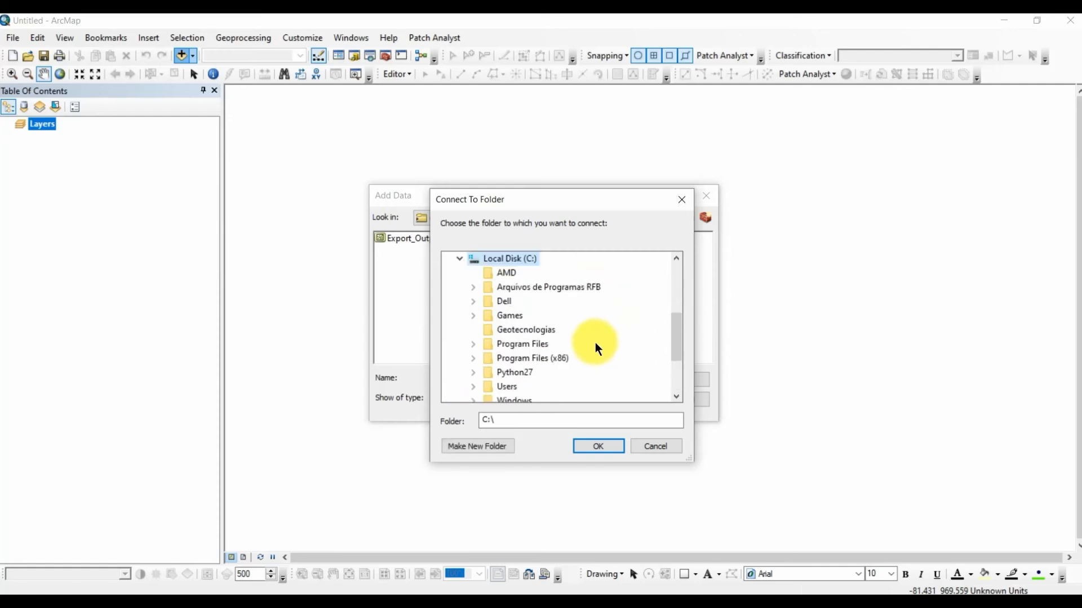
{"action": "left_click", "coordinate": [534, 331]}
{"action": "left_click", "coordinate": [597, 447]}
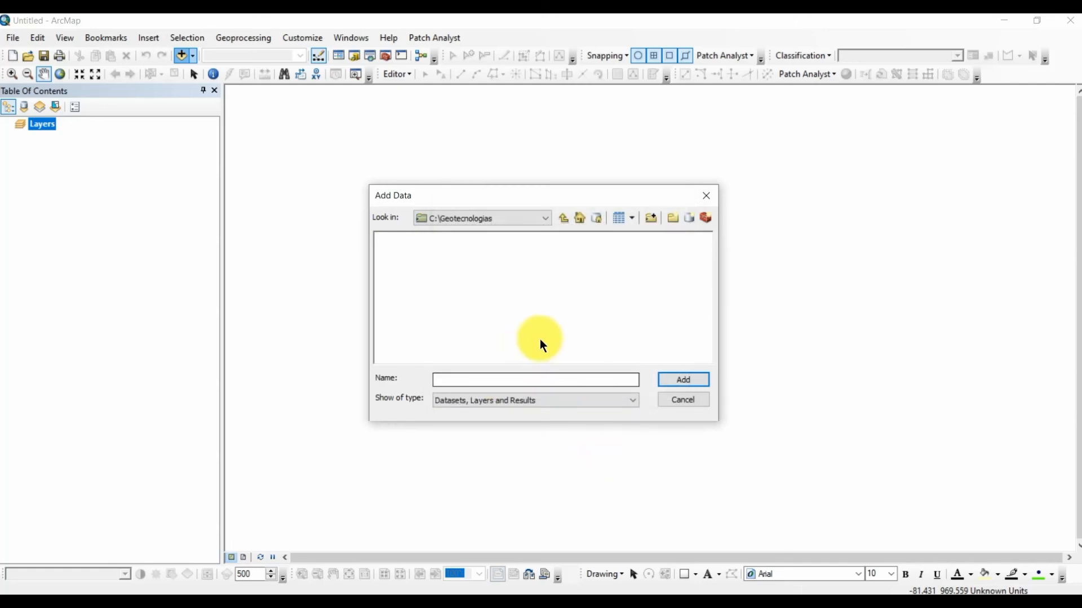
Check the new connections in the list of data locations and close the Add Data dialog.
{"action": "left_click", "coordinate": [539, 218]}
{"action": "scroll", "coordinate": [549, 252], "scroll_direction": "up", "scroll_amount": 1}
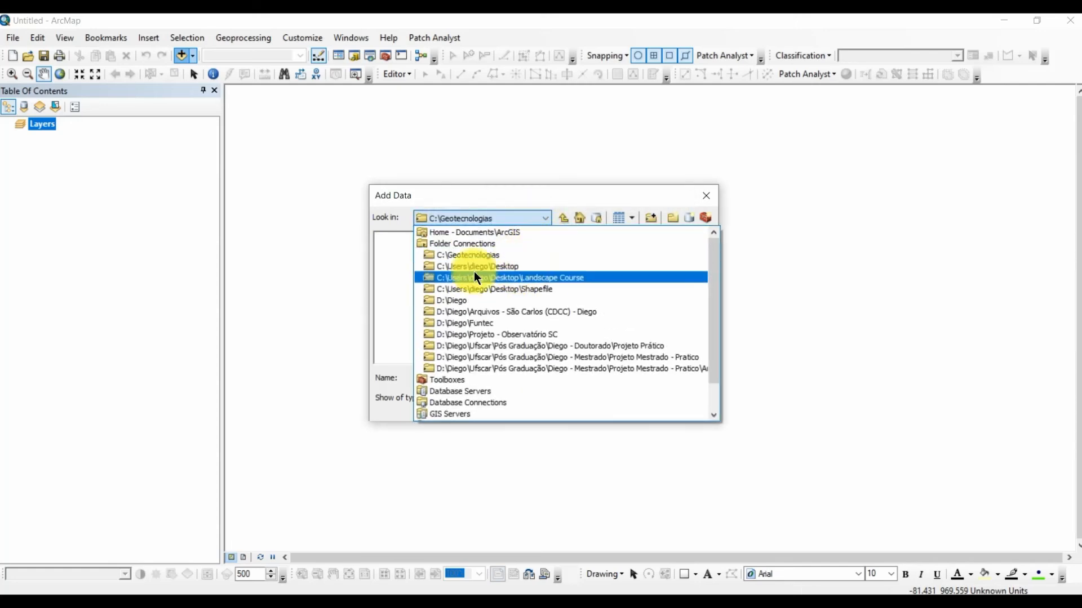
{"action": "left_click", "coordinate": [381, 270]}
{"action": "left_click", "coordinate": [706, 198]}
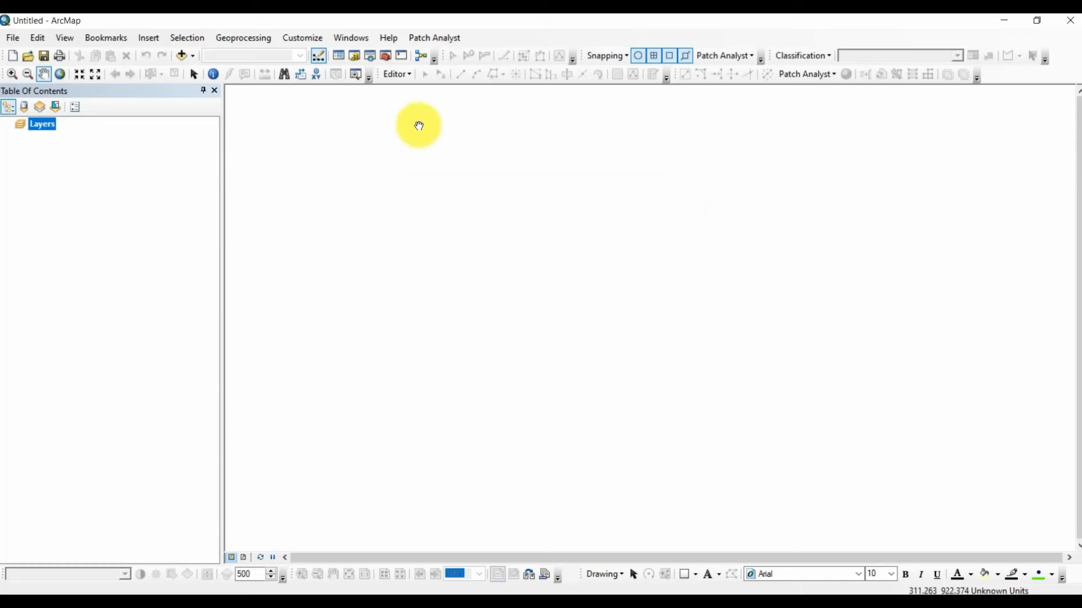
Add Export_Output.shp from the desktop's Shapefile folder to the map.
{"action": "left_click", "coordinate": [182, 56]}
{"action": "left_click", "coordinate": [529, 216]}
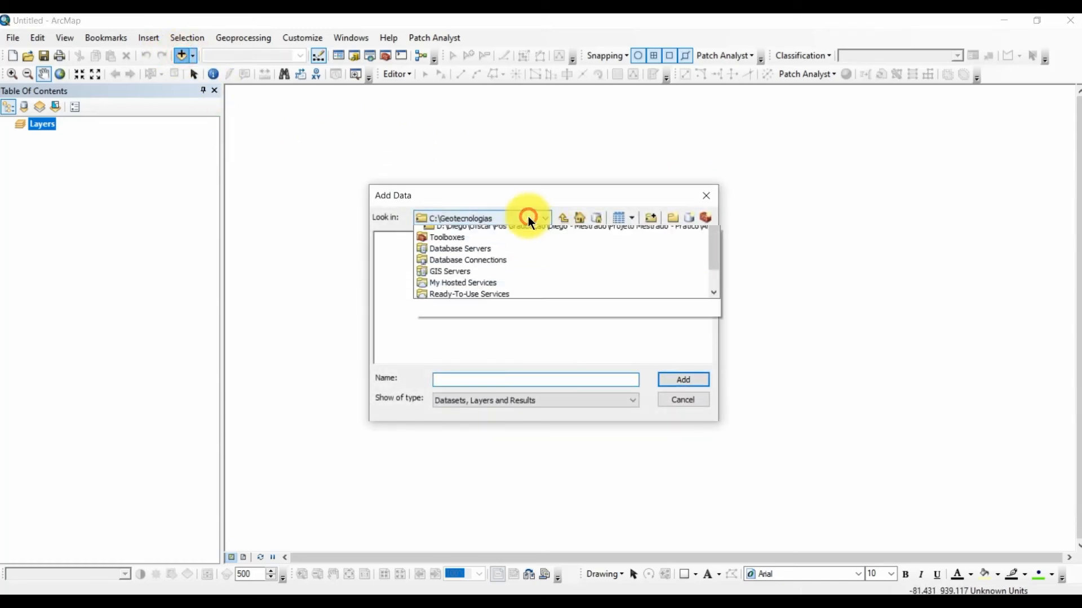
{"action": "left_click", "coordinate": [529, 257]}
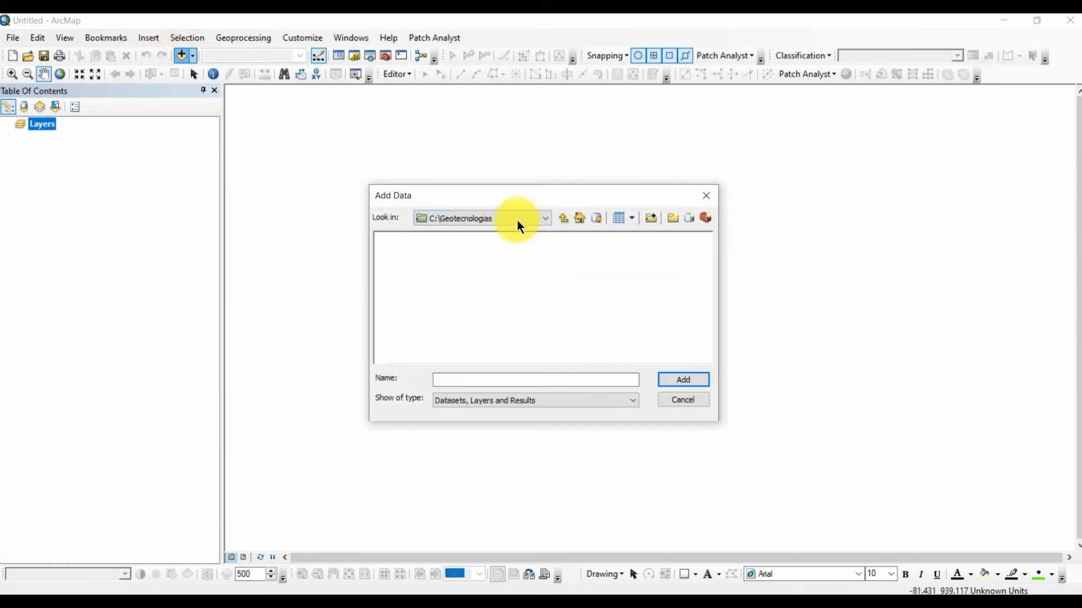
{"action": "left_click", "coordinate": [523, 218]}
{"action": "left_click", "coordinate": [515, 243]}
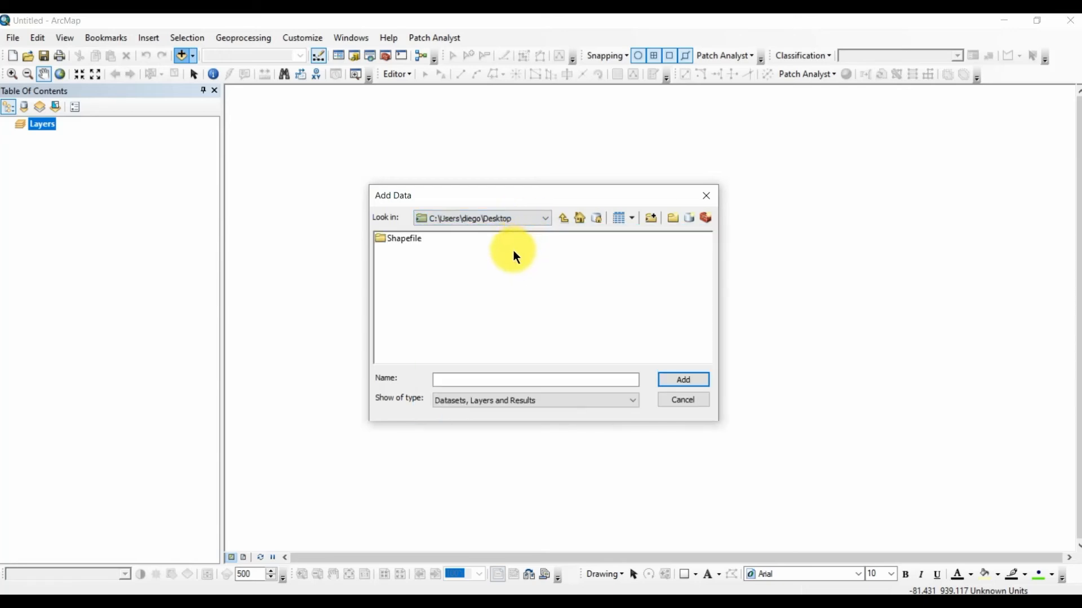
{"action": "double_click", "coordinate": [413, 241]}
{"action": "left_click", "coordinate": [431, 239]}
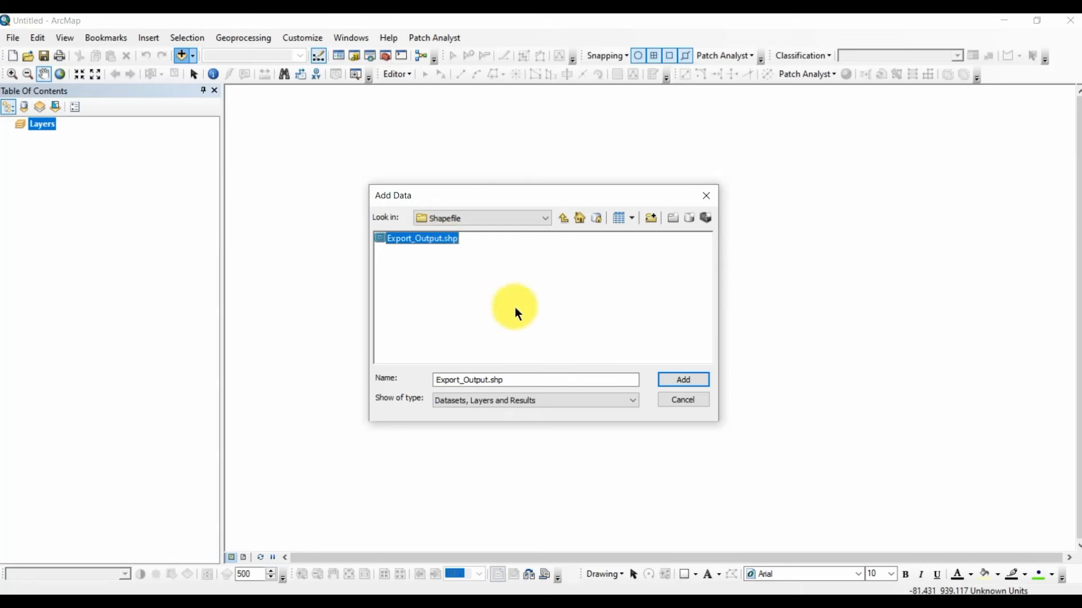
{"action": "left_click", "coordinate": [683, 383]}
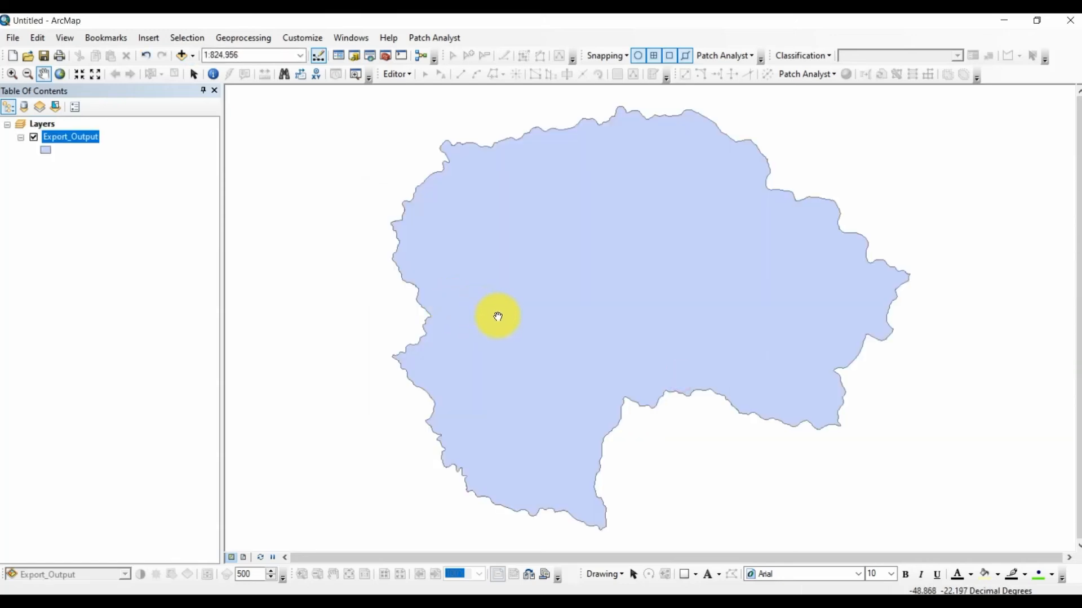
{"action": "scroll", "coordinate": [584, 339], "scroll_direction": "up", "scroll_amount": 3}
{"action": "scroll", "coordinate": [654, 307], "scroll_direction": "down", "scroll_amount": 2}
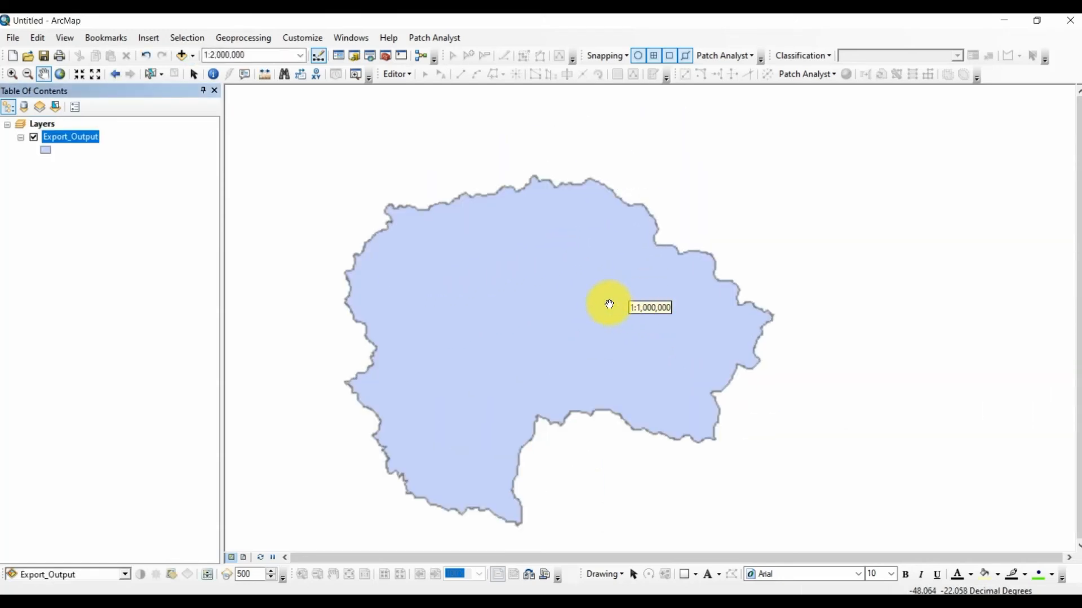
{"action": "left_click_drag", "start_coordinate": [534, 350], "coordinate": [533, 315]}
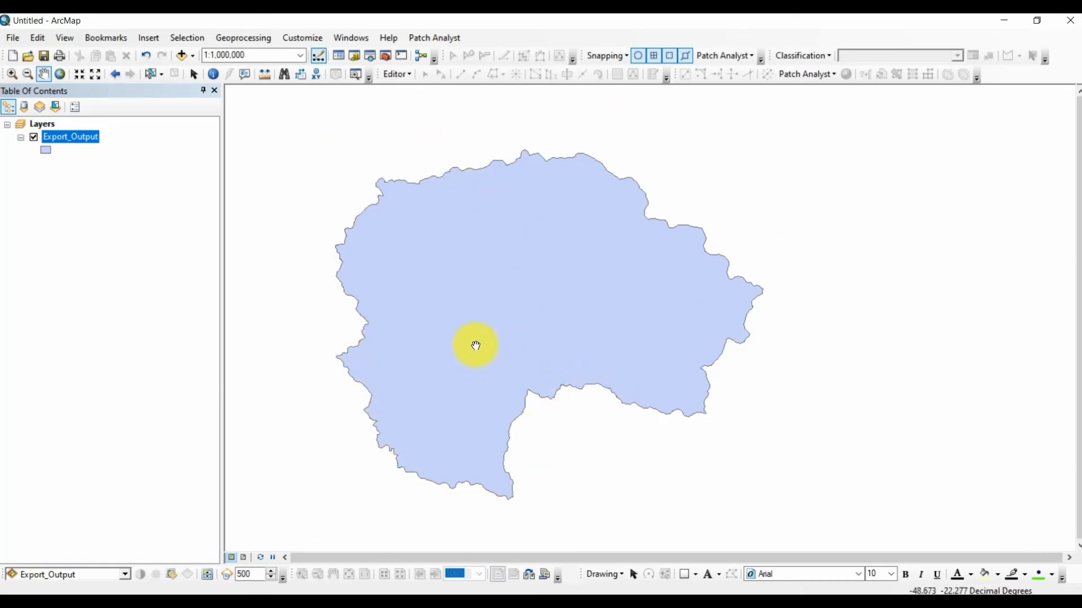
{"action": "left_click_drag", "start_coordinate": [443, 311], "coordinate": [465, 297]}
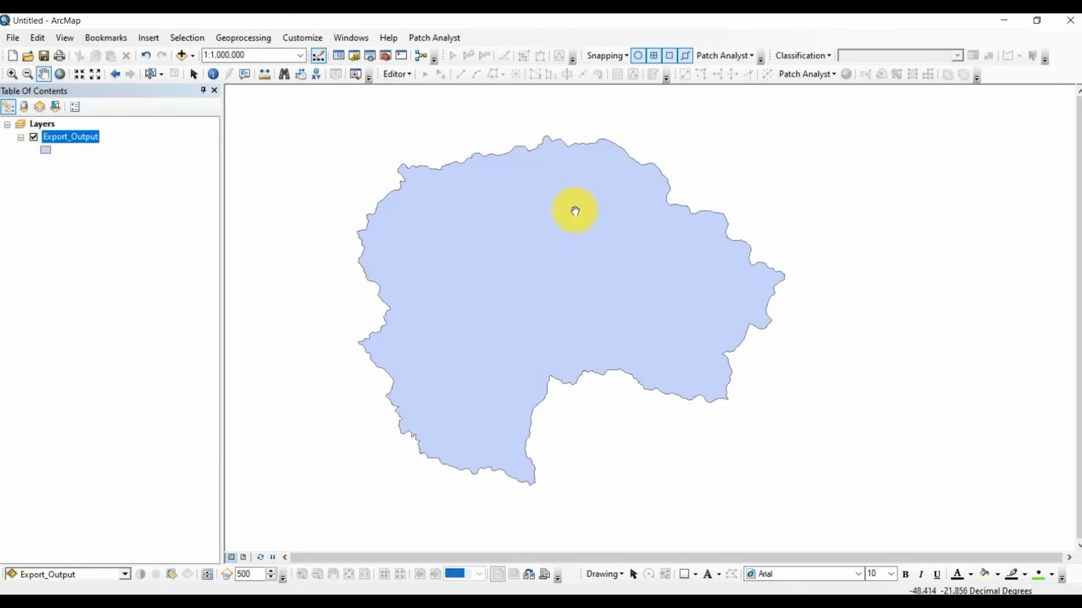
Start an edit session and open the attribute table of the Export_Output layer.
{"action": "left_click", "coordinate": [393, 75]}
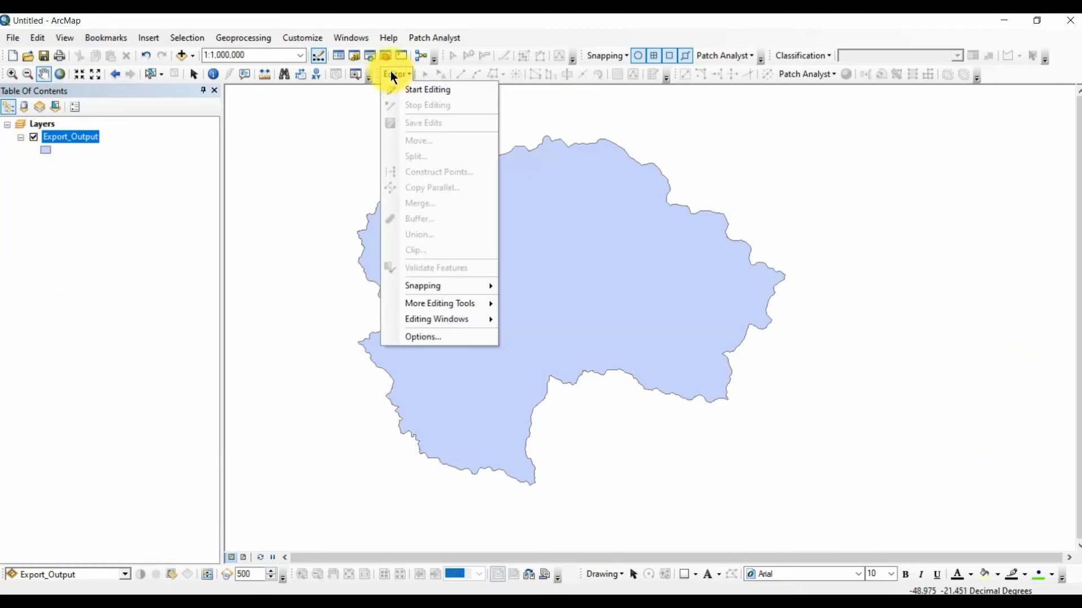
{"action": "left_click", "coordinate": [420, 90]}
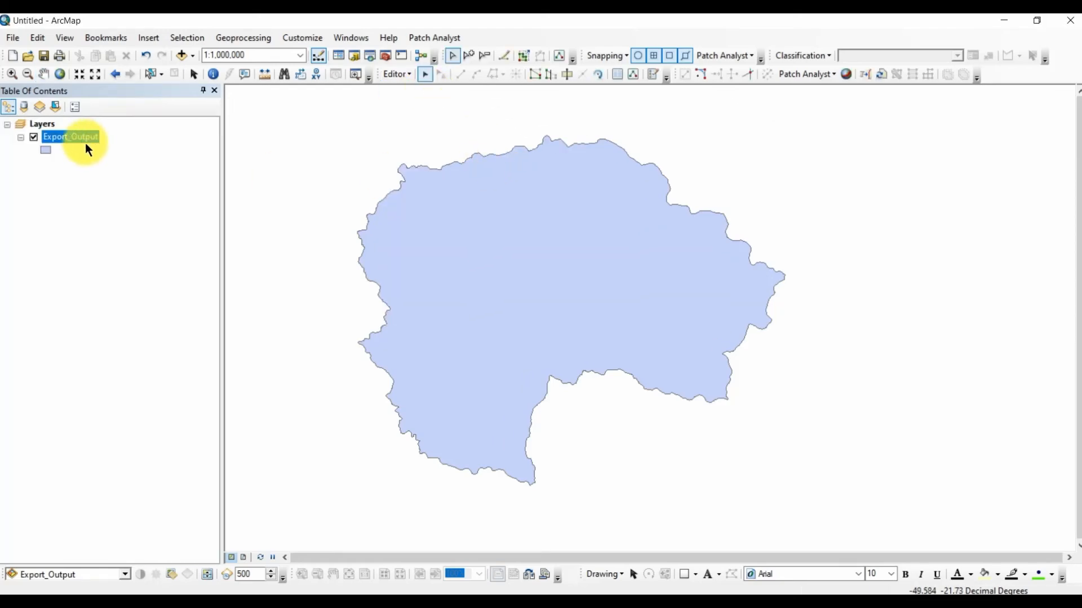
{"action": "right_click", "coordinate": [88, 140]}
{"action": "left_click", "coordinate": [175, 181]}
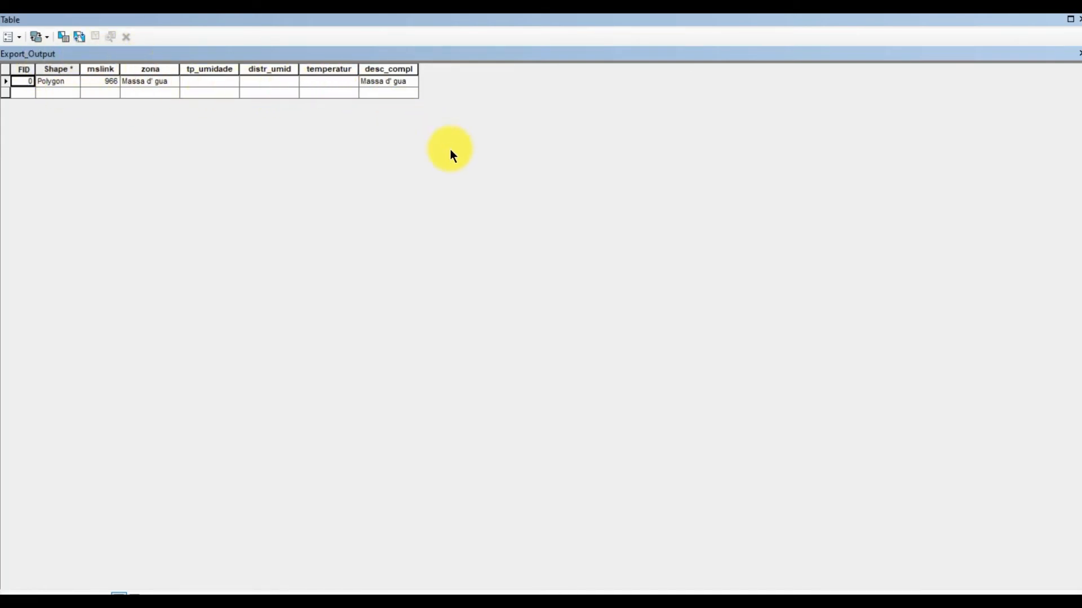
Close the Export_Output attribute table and view the basin polygon on the map.
{"action": "left_click", "coordinate": [1079, 53]}
{"action": "left_click", "coordinate": [1079, 19]}
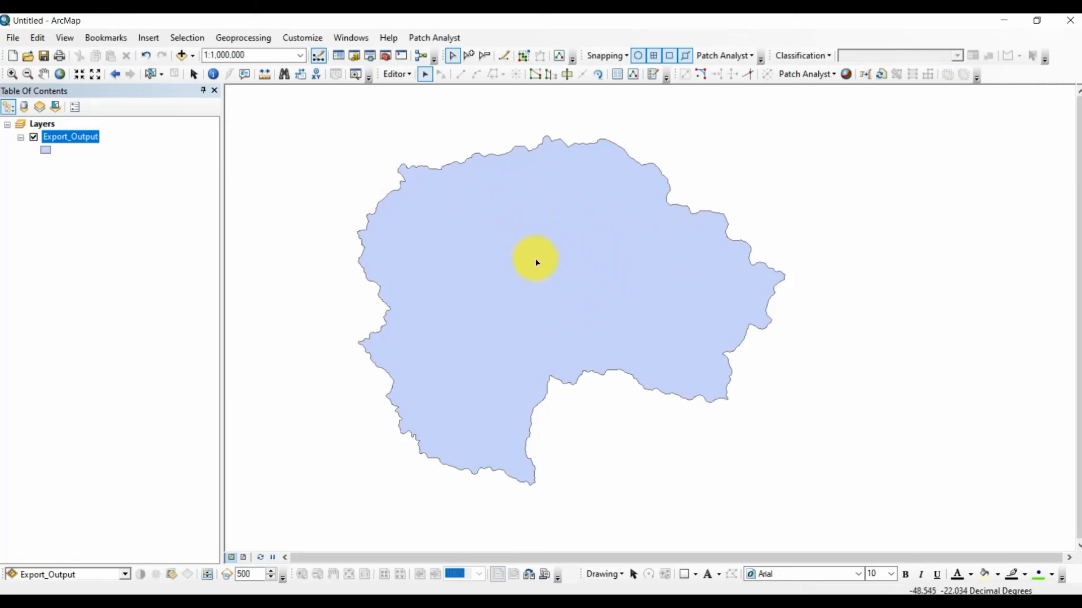
{"action": "scroll", "coordinate": [537, 262], "scroll_direction": "down", "scroll_amount": 1}
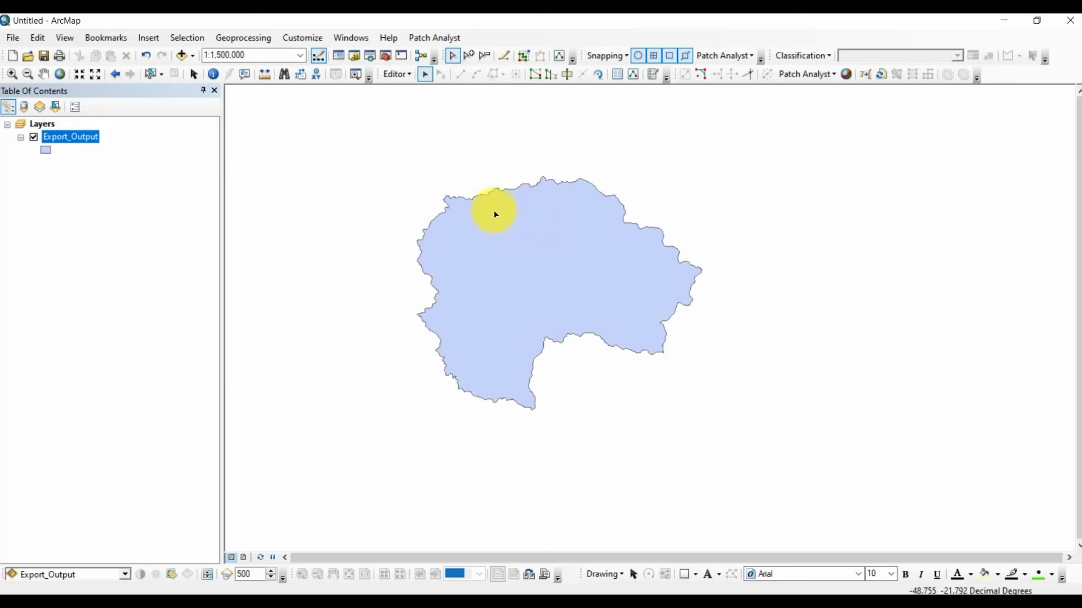
{"action": "scroll", "coordinate": [493, 211], "scroll_direction": "up", "scroll_amount": 1}
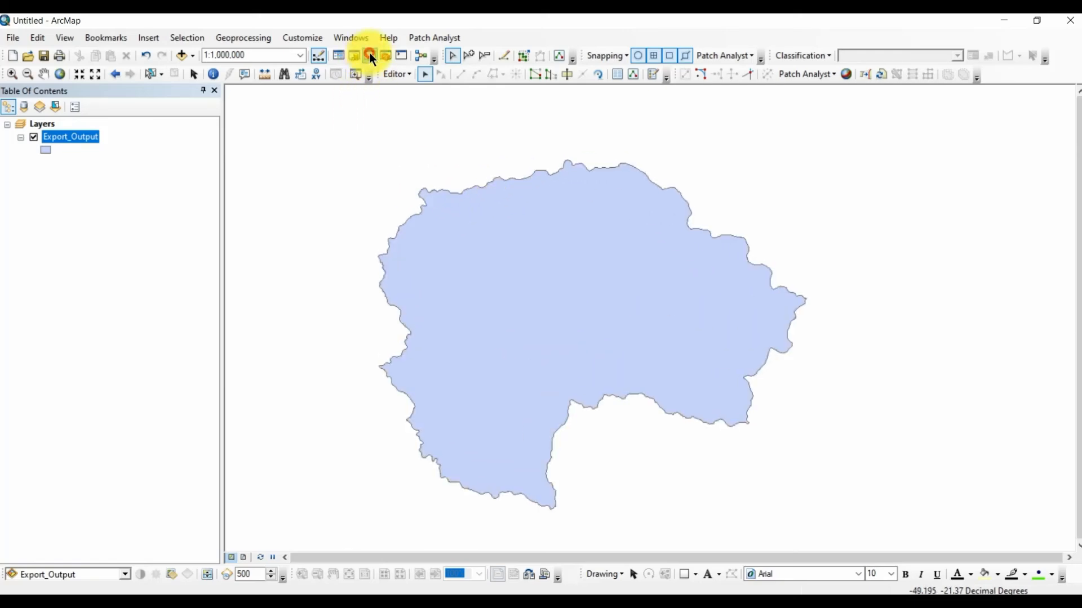
Examine the Clip (Data Management) tool's parameters with Export_Output as the output extent, and close it without running it.
{"action": "left_click", "coordinate": [370, 55]}
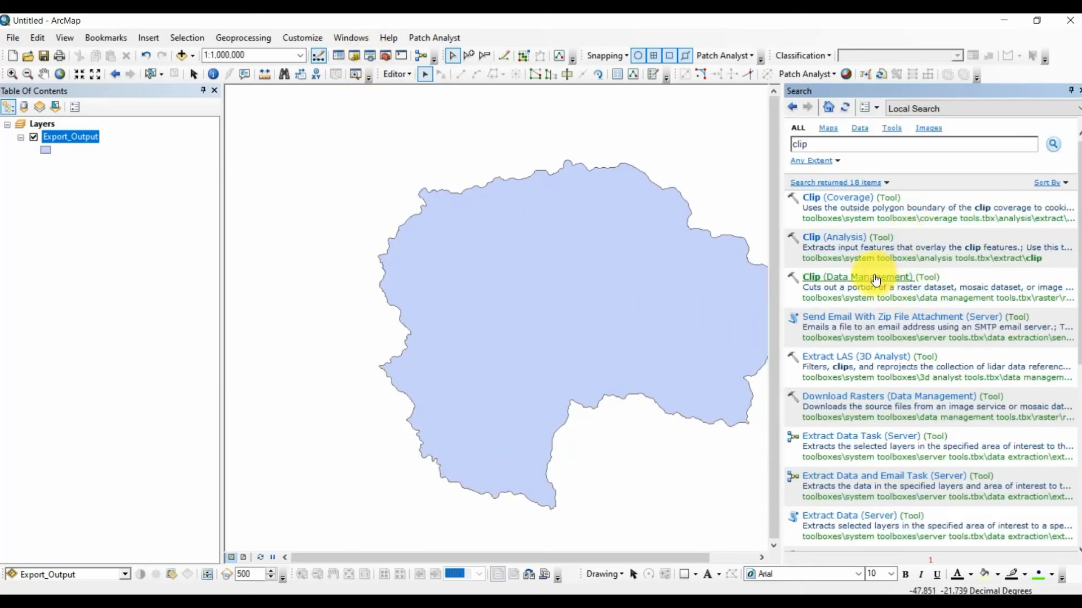
{"action": "left_click", "coordinate": [846, 277]}
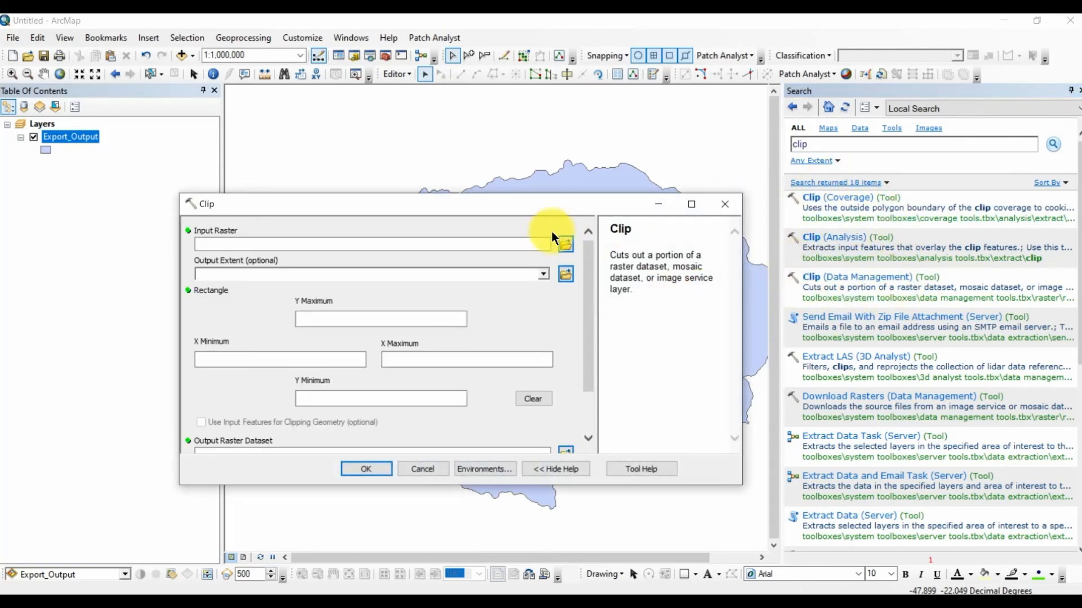
{"action": "left_click", "coordinate": [543, 274]}
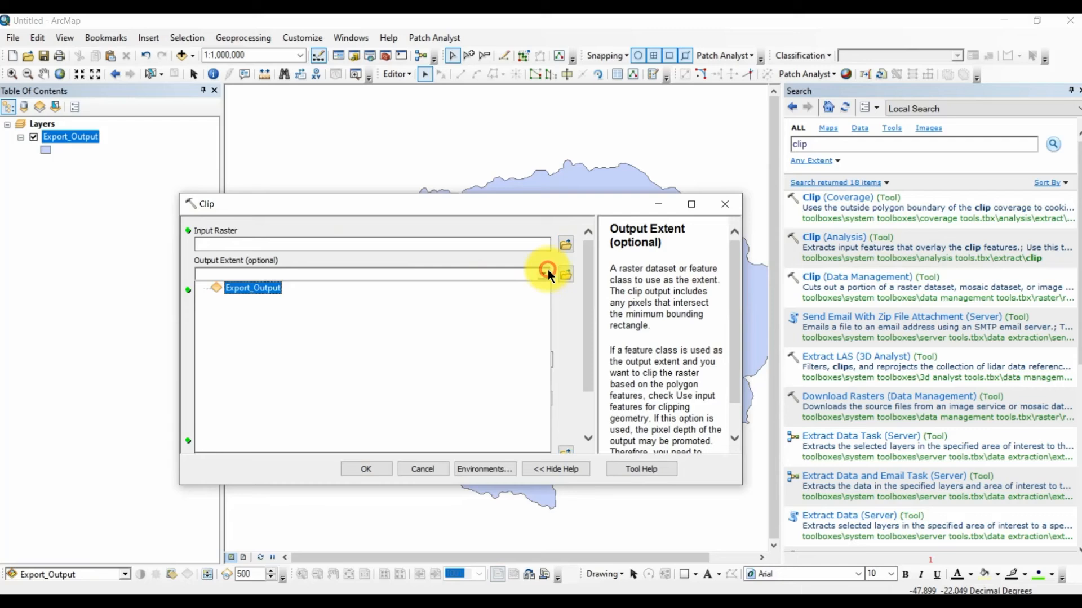
{"action": "left_click", "coordinate": [269, 288]}
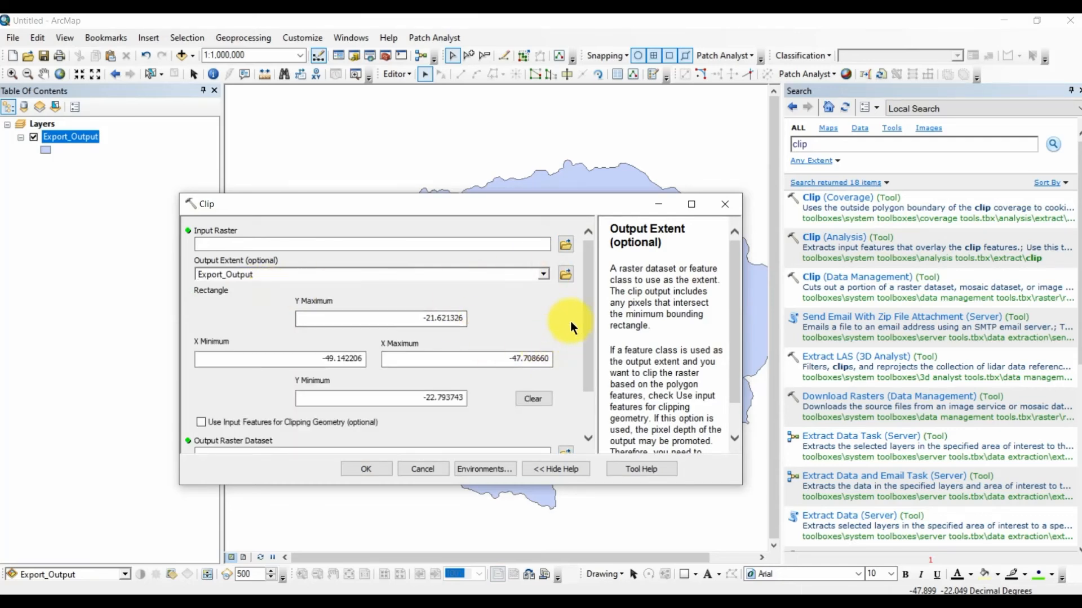
{"action": "left_click_drag", "start_coordinate": [588, 309], "coordinate": [587, 394]}
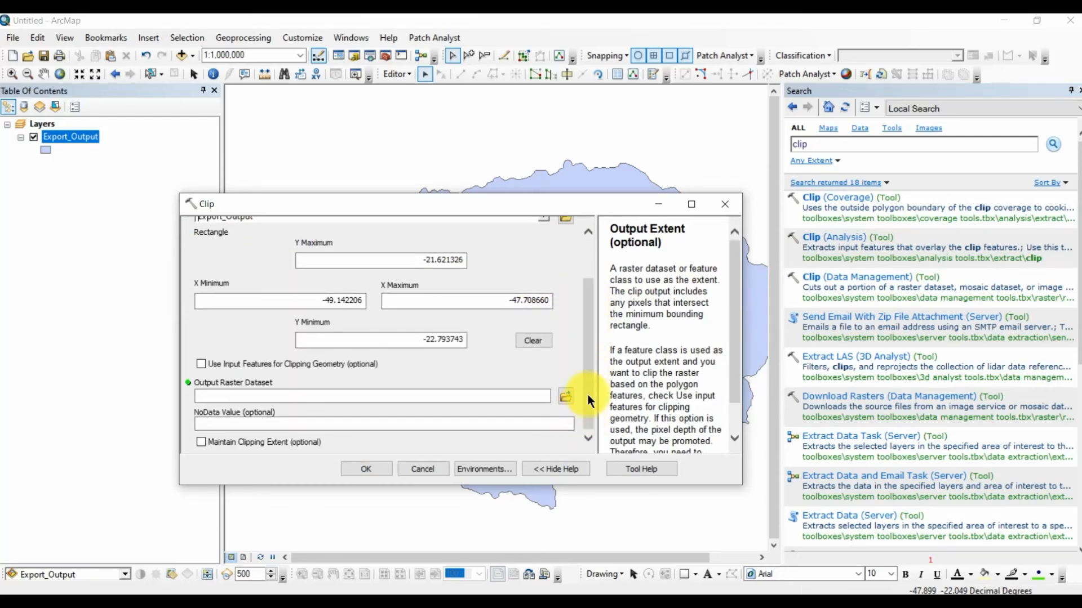
{"action": "left_click", "coordinate": [724, 206]}
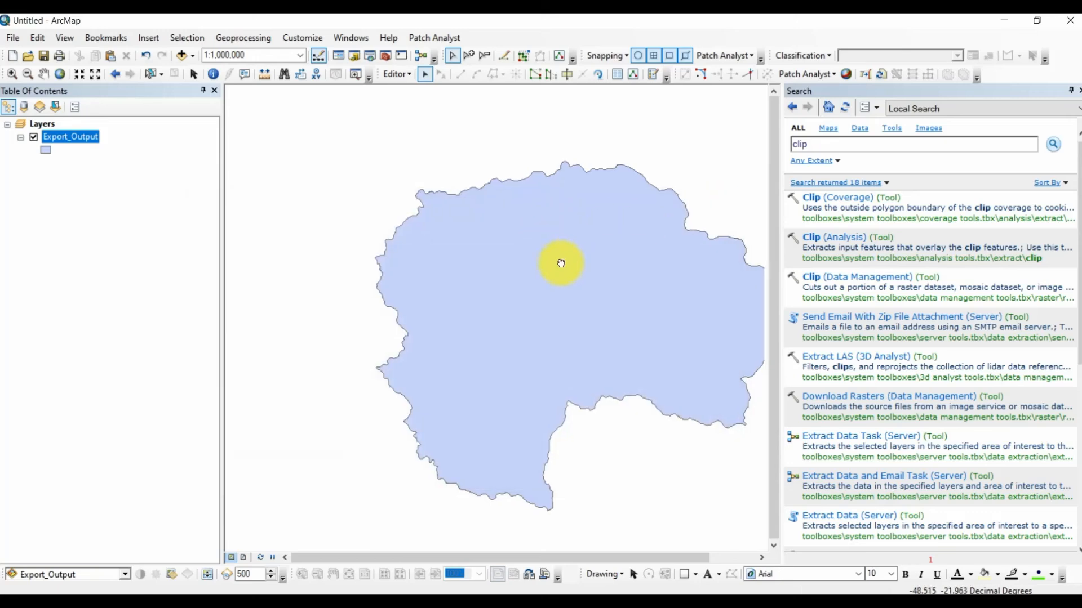
Close the tool search and exit ArcMap without saving the untitled map.
{"action": "left_click", "coordinate": [1078, 90]}
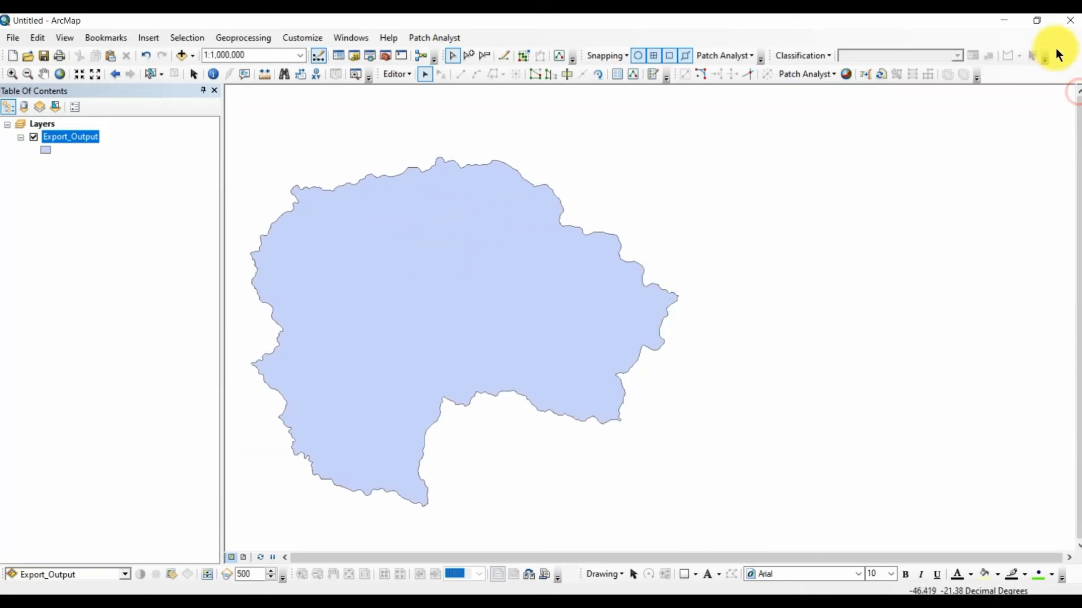
{"action": "left_click", "coordinate": [1072, 22]}
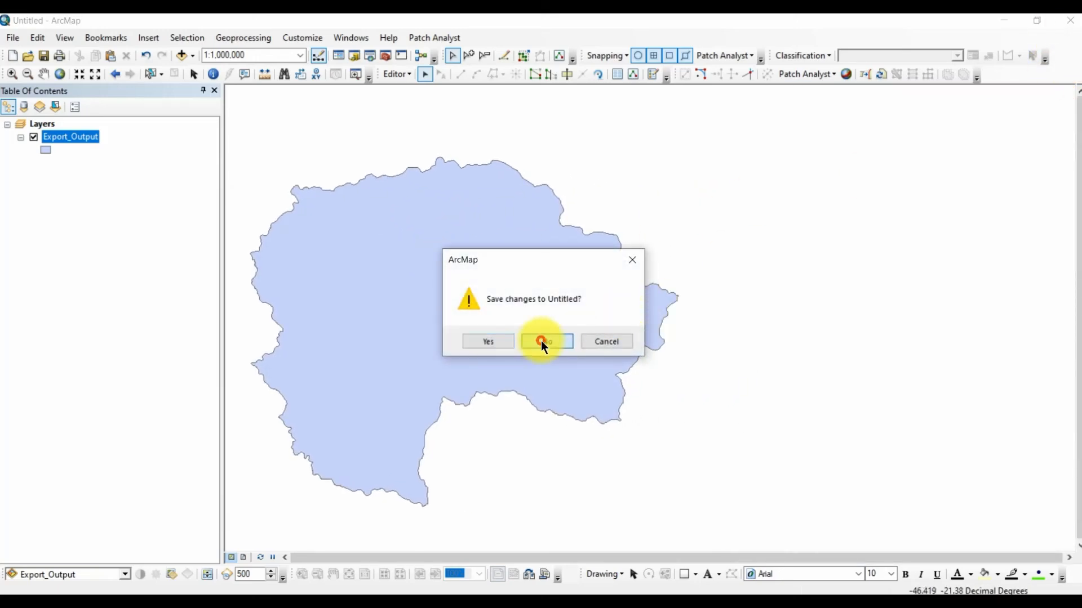
{"action": "left_click", "coordinate": [541, 341]}
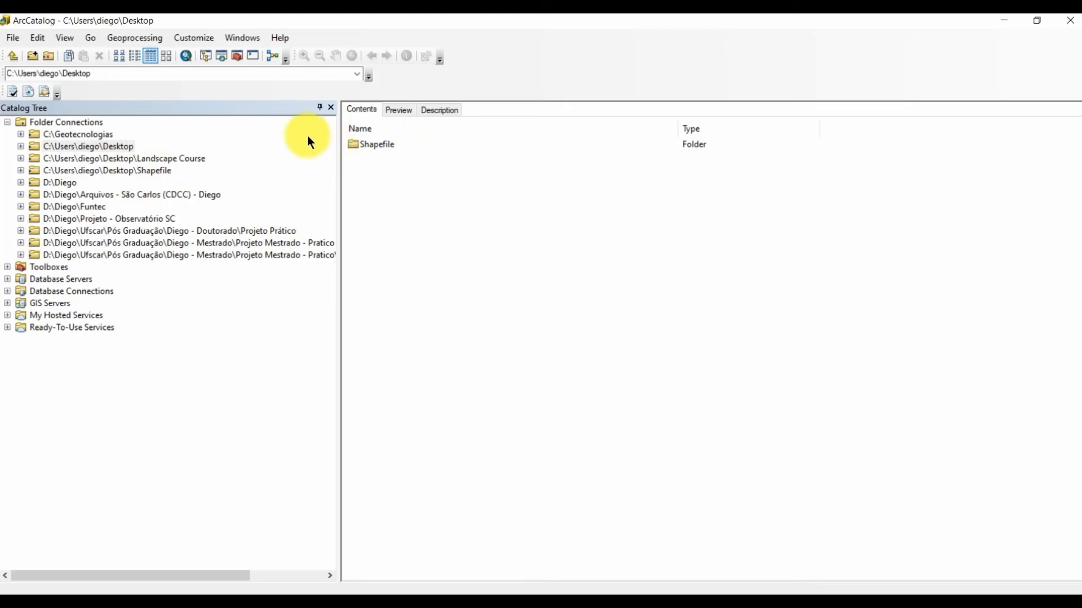
In ArcCatalog, open the desktop's Shapefile folder and preview the geography of Export_Output.shp.
{"action": "double_click", "coordinate": [390, 144]}
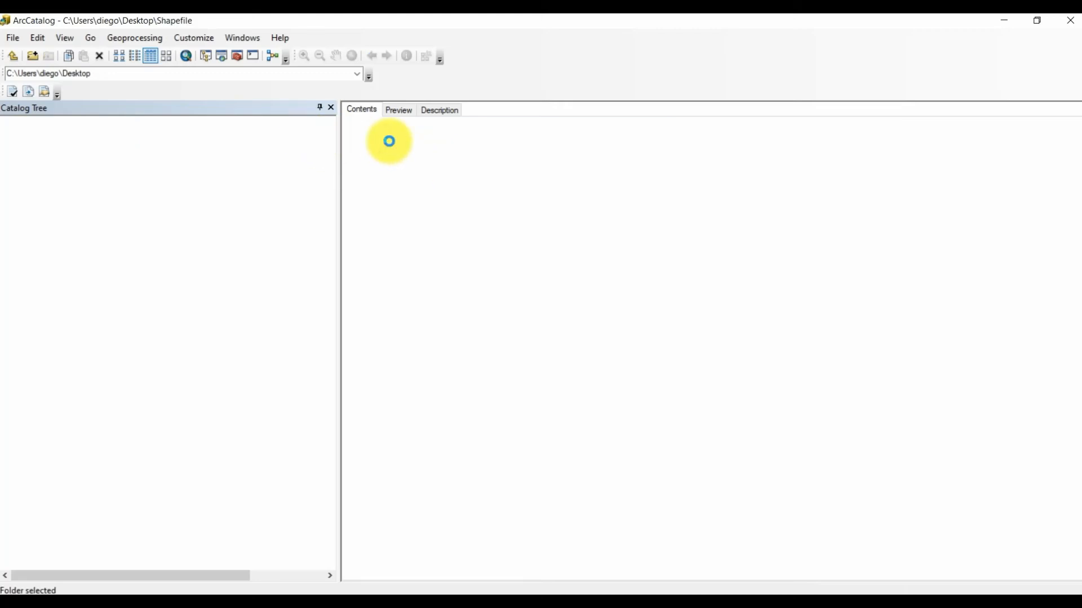
{"action": "left_click", "coordinate": [390, 144]}
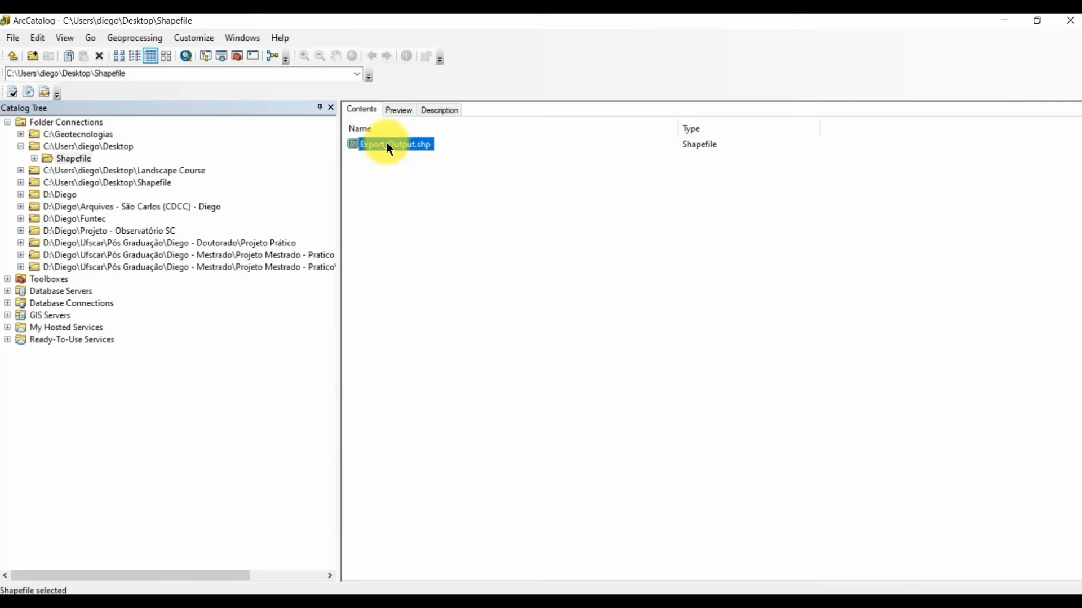
{"action": "left_click", "coordinate": [403, 110]}
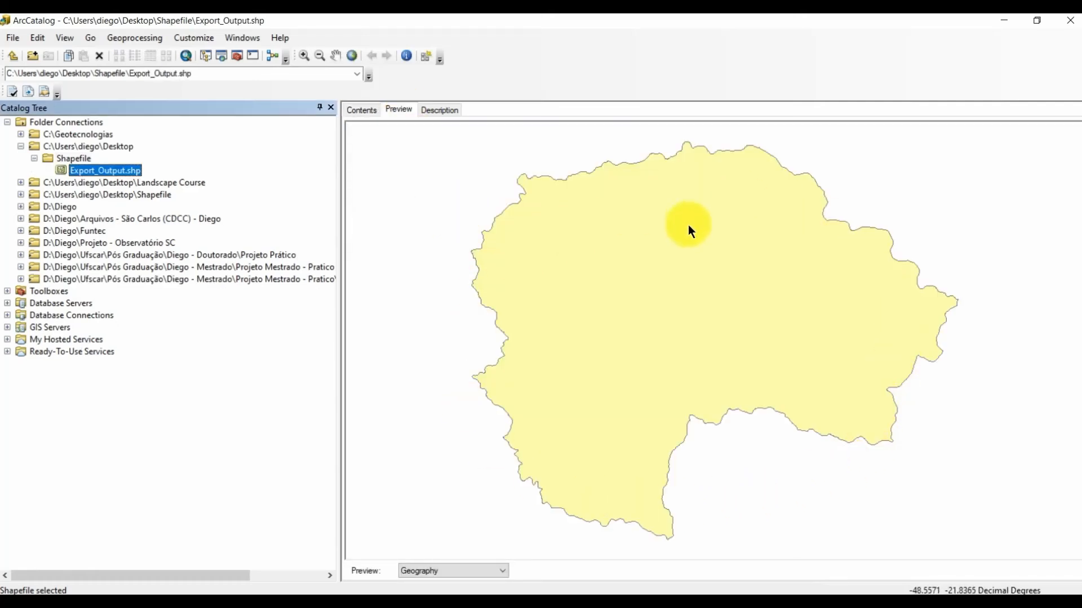
Read through the metadata description of Export_Output.shp and return to its contents view.
{"action": "left_click", "coordinate": [441, 109]}
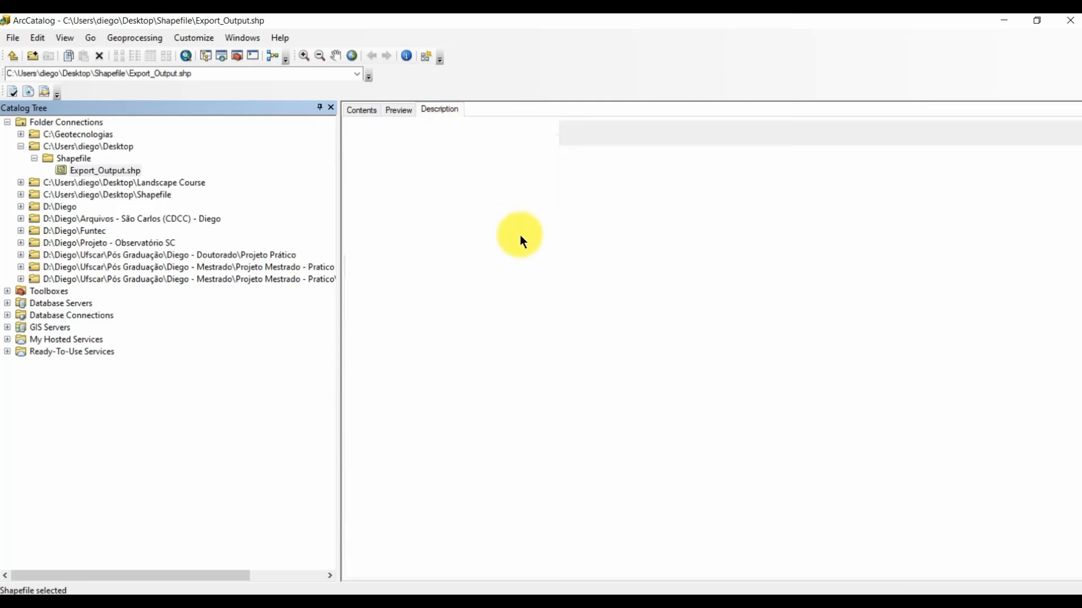
{"action": "scroll", "coordinate": [634, 363], "scroll_direction": "down", "scroll_amount": 1}
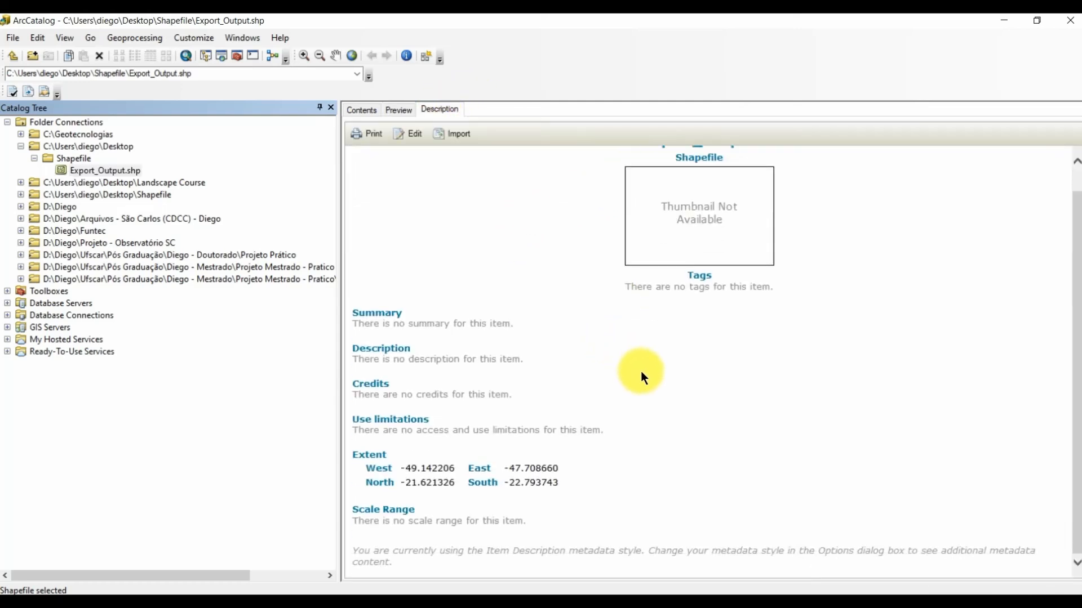
{"action": "scroll", "coordinate": [462, 220], "scroll_direction": "up", "scroll_amount": 1}
{"action": "left_click", "coordinate": [409, 112]}
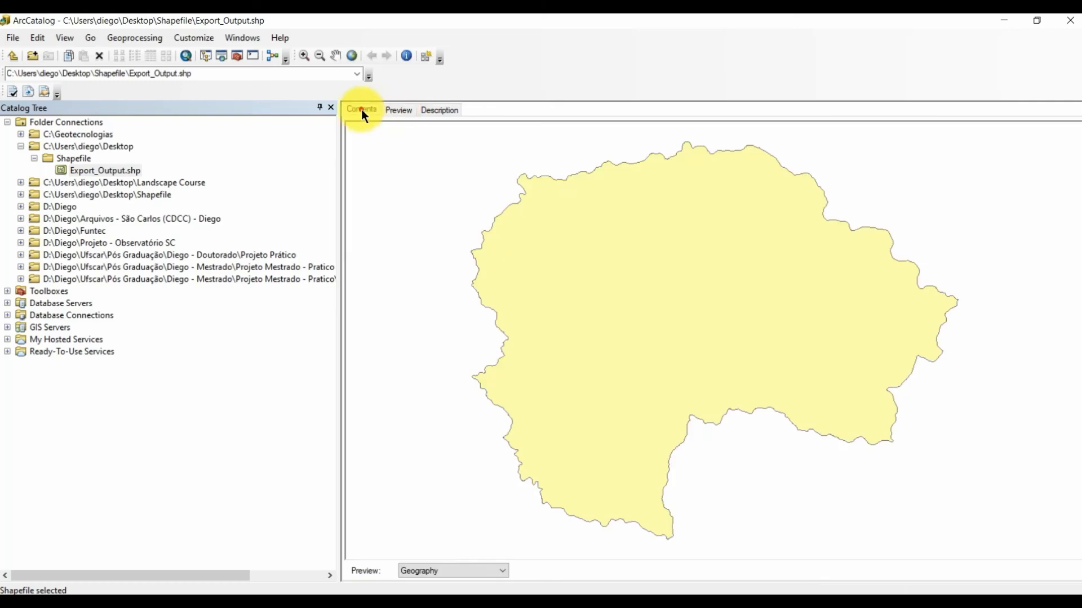
{"action": "left_click", "coordinate": [361, 109]}
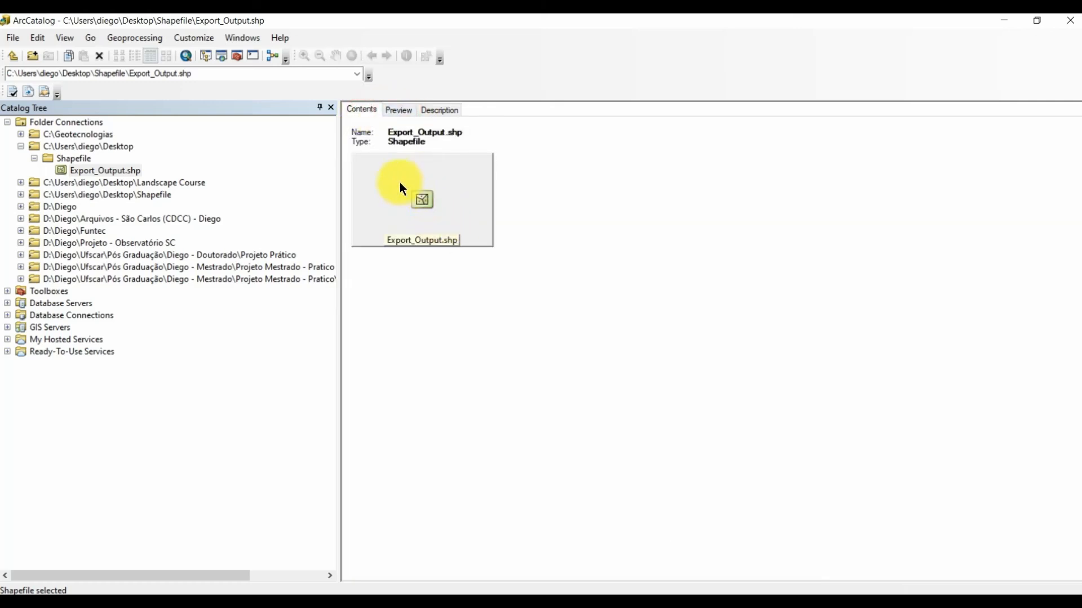
Check which operations are available for Export_Output.shp in the catalog tree and close ArcCatalog.
{"action": "right_click", "coordinate": [107, 171]}
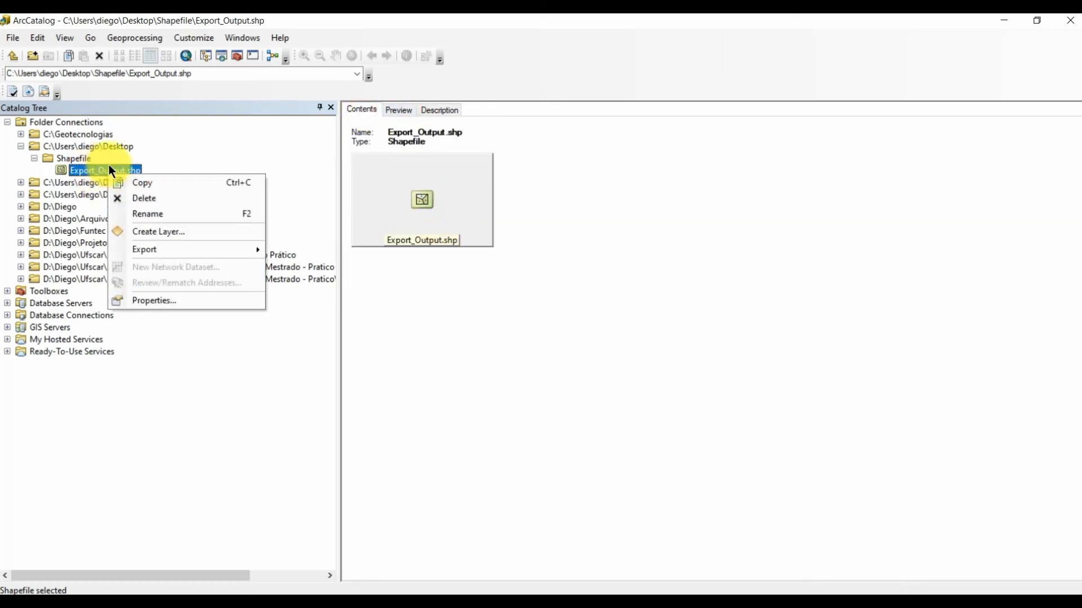
{"action": "left_click", "coordinate": [165, 177]}
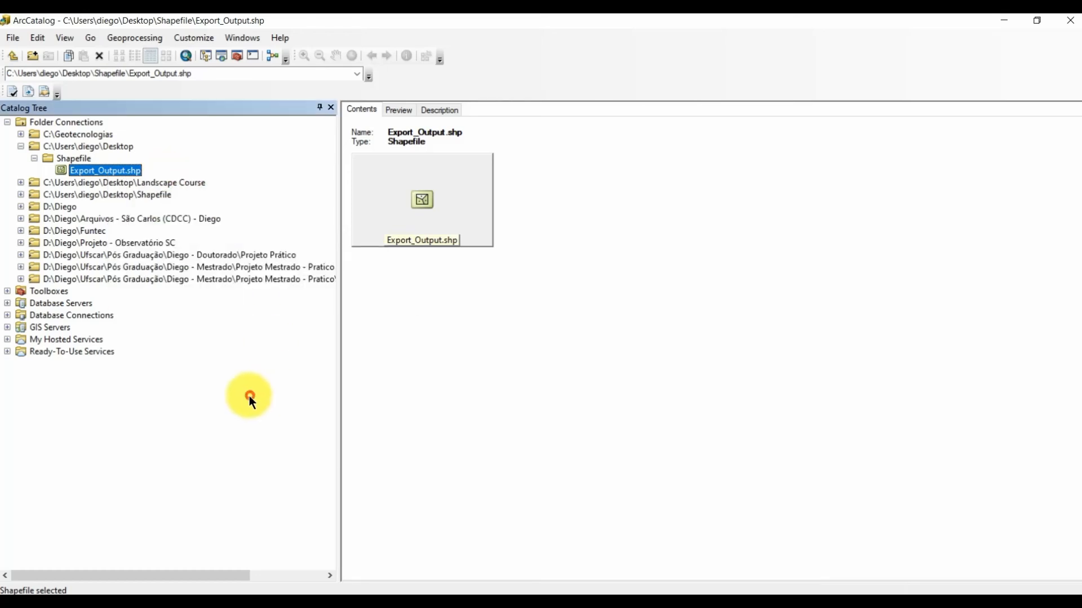
{"action": "left_click", "coordinate": [1071, 20]}
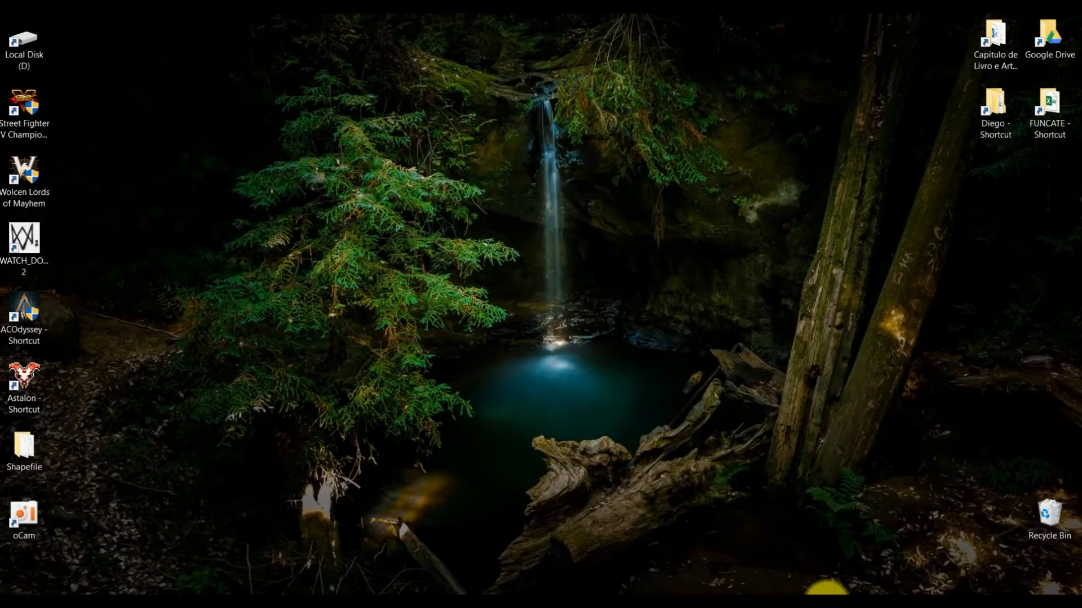
Switch to ArcGlobe, inspect the Export_Output boundary over the satellite imagery at different distances, and close the program.
{"action": "left_click", "coordinate": [827, 603]}
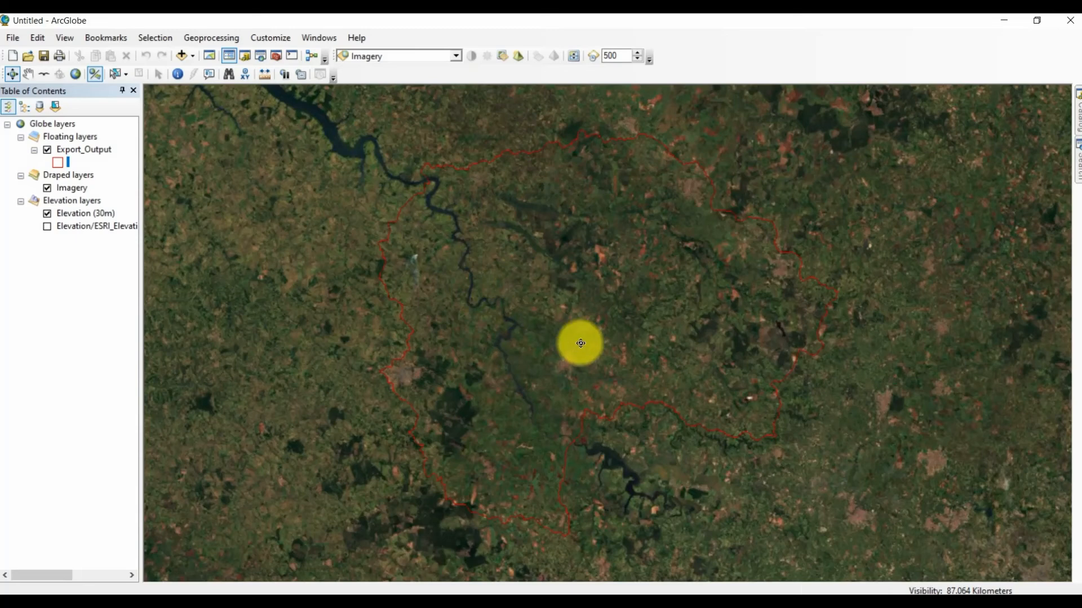
{"action": "scroll", "coordinate": [601, 345], "scroll_direction": "up", "scroll_amount": 2}
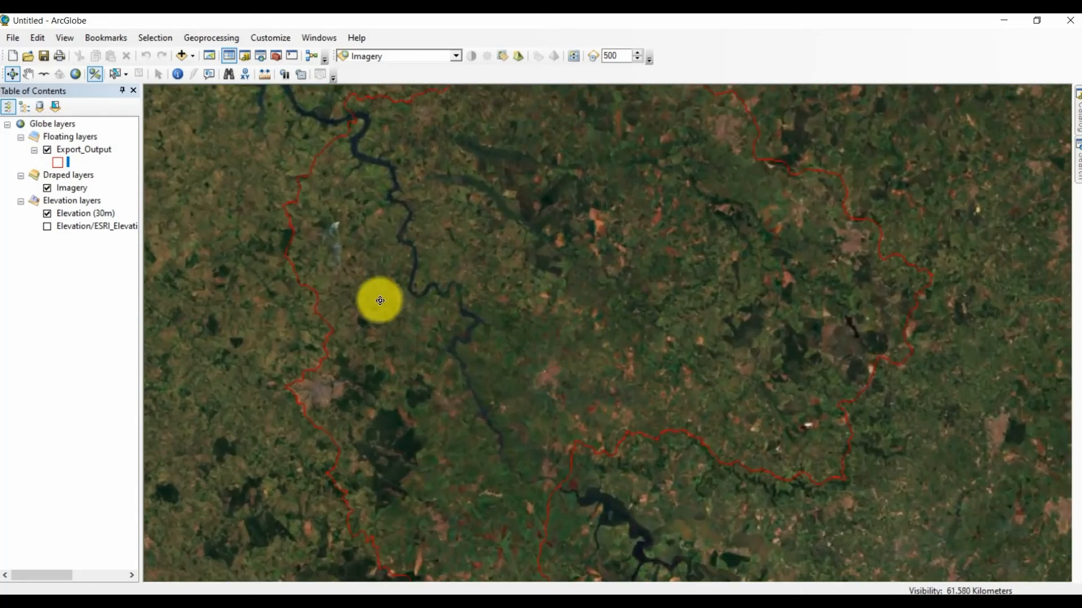
{"action": "scroll", "coordinate": [437, 297], "scroll_direction": "down", "scroll_amount": 3}
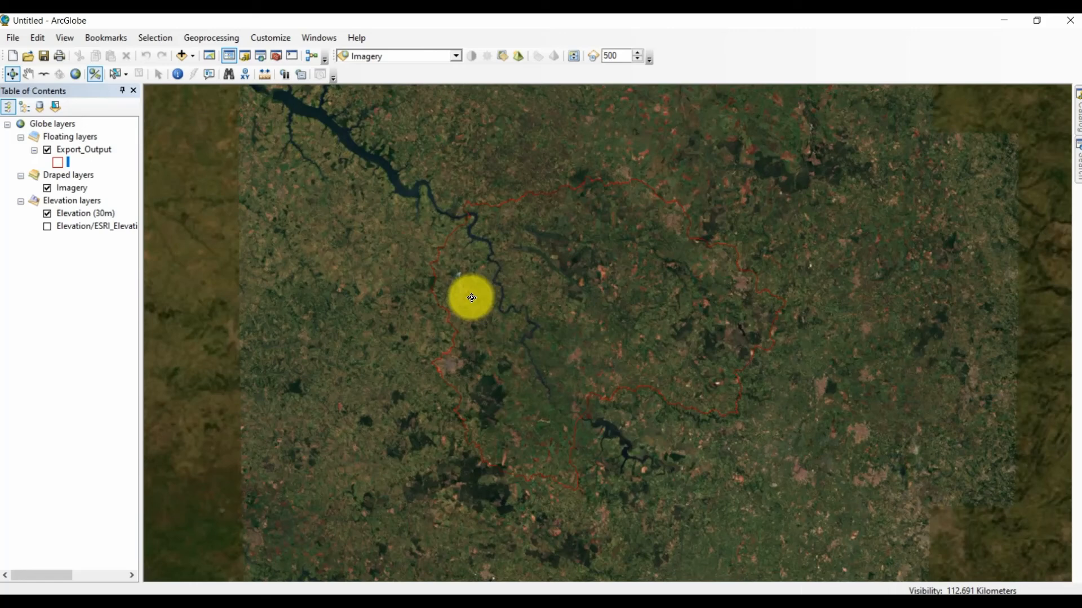
{"action": "scroll", "coordinate": [570, 299], "scroll_direction": "up", "scroll_amount": 1}
{"action": "scroll", "coordinate": [602, 299], "scroll_direction": "up", "scroll_amount": 1}
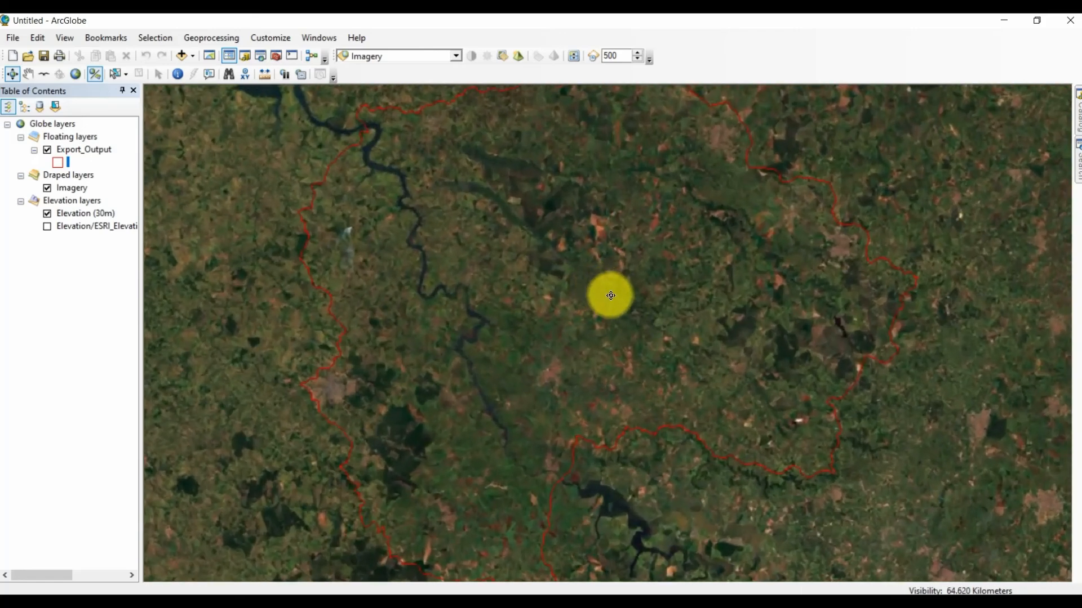
{"action": "scroll", "coordinate": [566, 298], "scroll_direction": "down", "scroll_amount": 1}
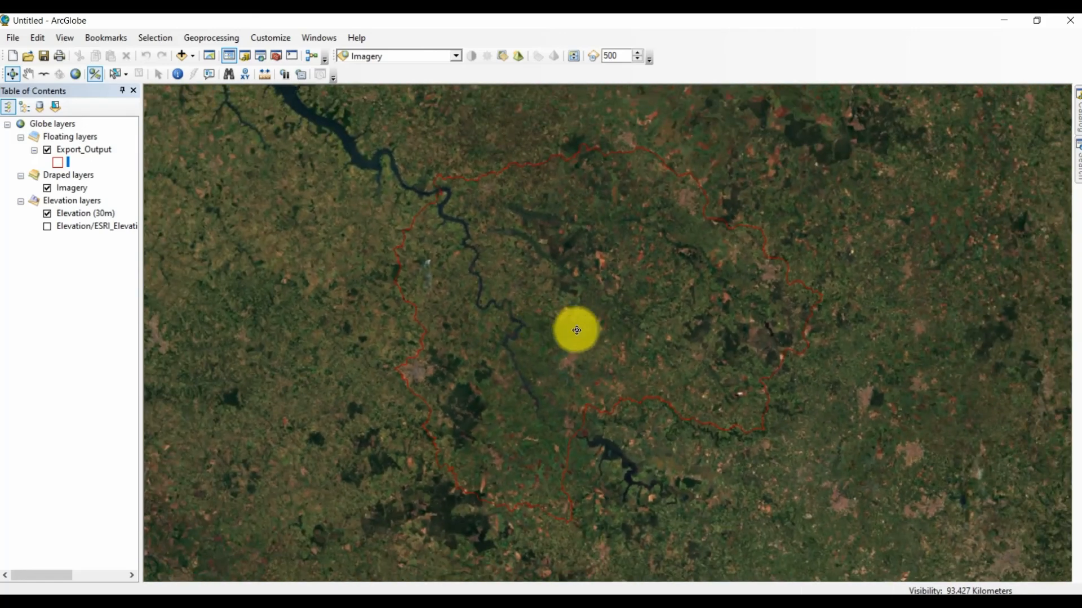
{"action": "left_click_drag", "start_coordinate": [708, 272], "coordinate": [626, 273]}
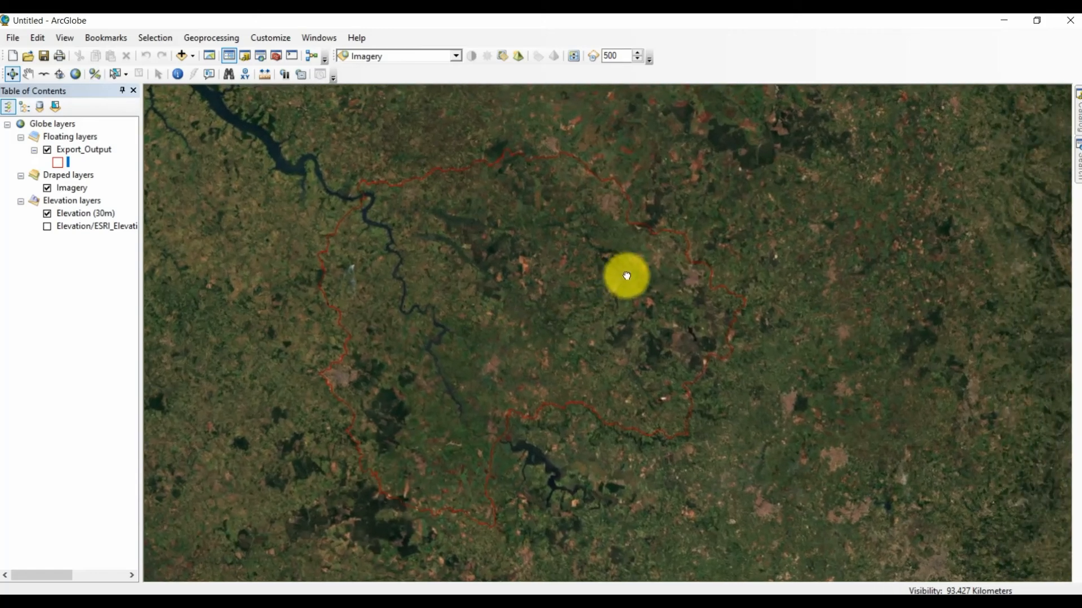
{"action": "left_click", "coordinate": [1070, 20]}
{"action": "left_click", "coordinate": [563, 344]}
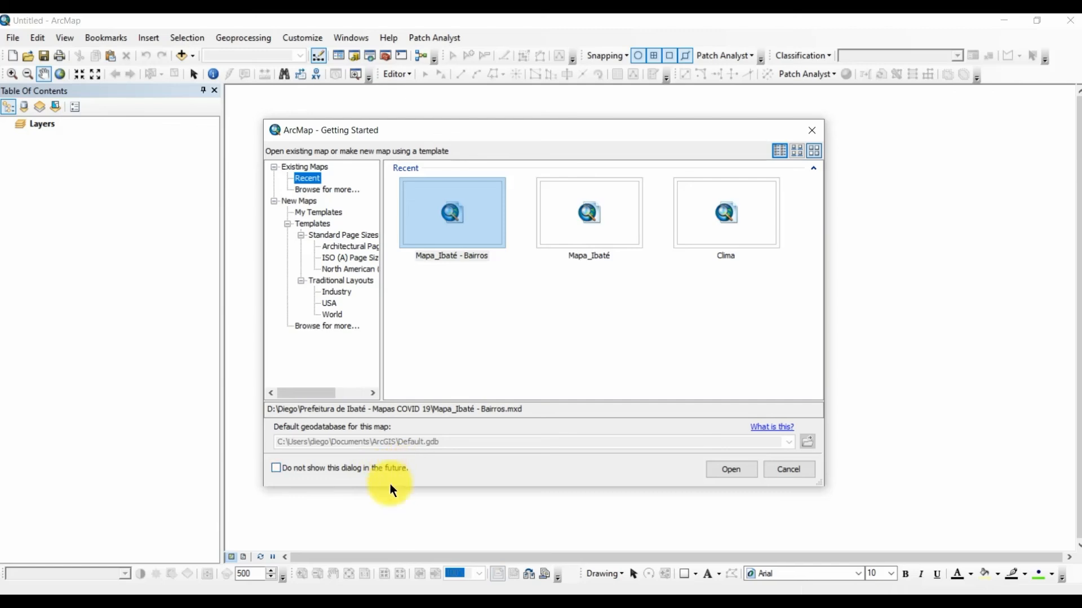
Dismiss ArcMap's Getting Started dialog to work in a blank untitled map.
{"action": "mouse_move", "coordinate": [317, 391]}
{"action": "left_mouse_down"}
{"action": "mouse_move", "coordinate": [368, 396]}
{"action": "mouse_move", "coordinate": [309, 394]}
{"action": "left_mouse_up"}
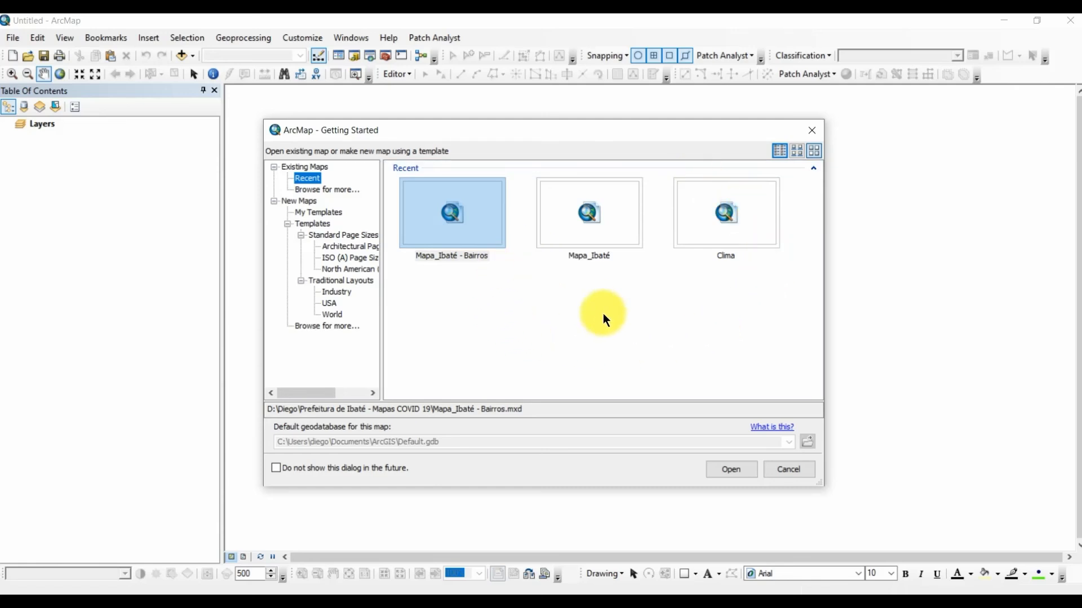
{"action": "left_click", "coordinate": [812, 134]}
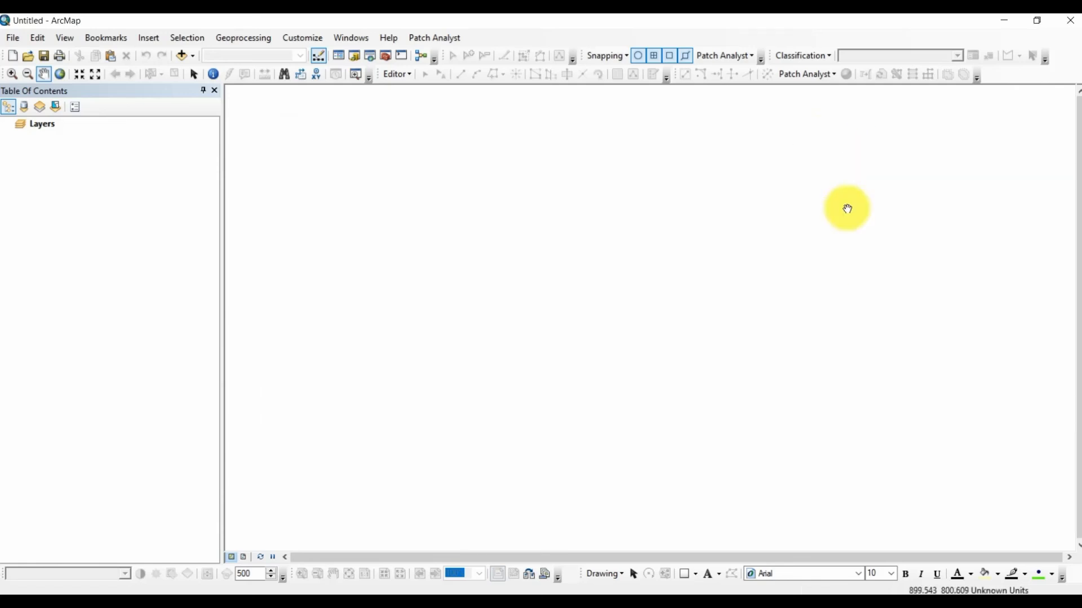
{"action": "left_click", "coordinate": [16, 41]}
{"action": "left_click", "coordinate": [17, 38]}
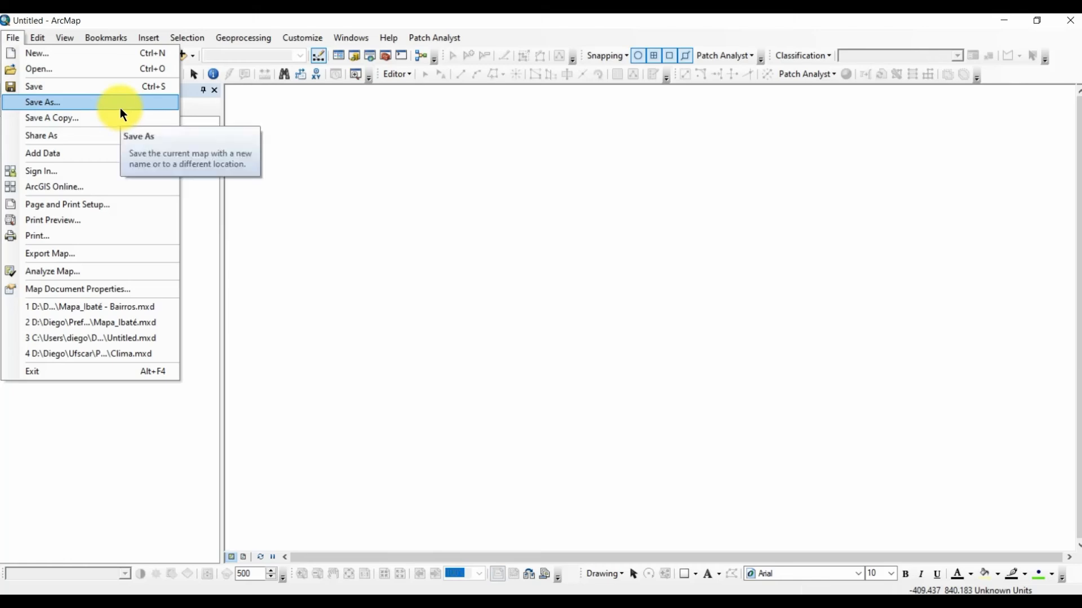
{"action": "left_click", "coordinate": [556, 232]}
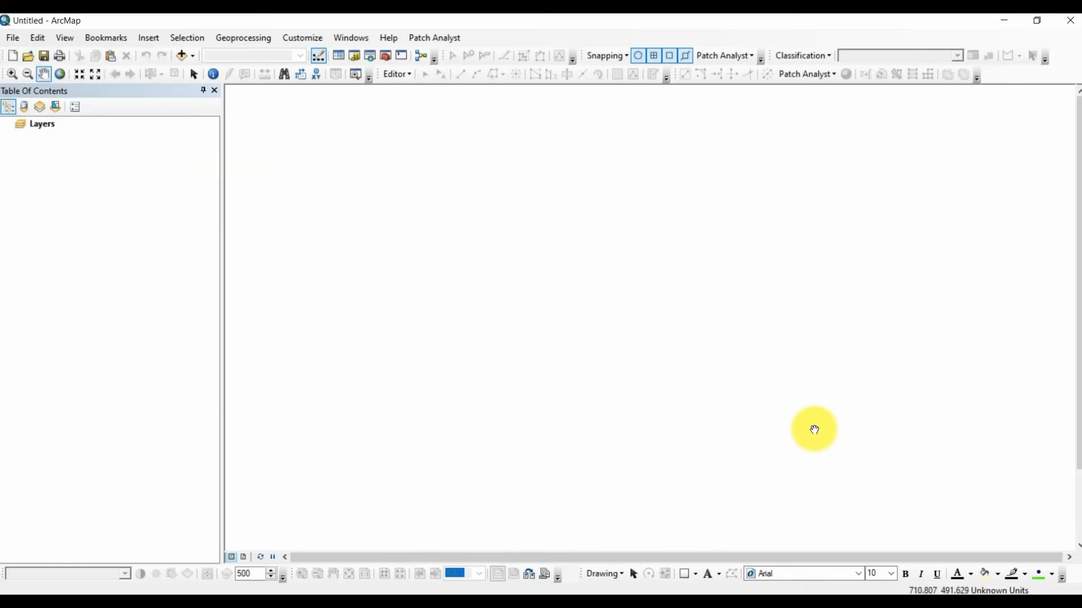
Save the blank map as an ArcMap document named area_de_trabalho in the desktop's Shapefile folder.
{"action": "left_click", "coordinate": [9, 40]}
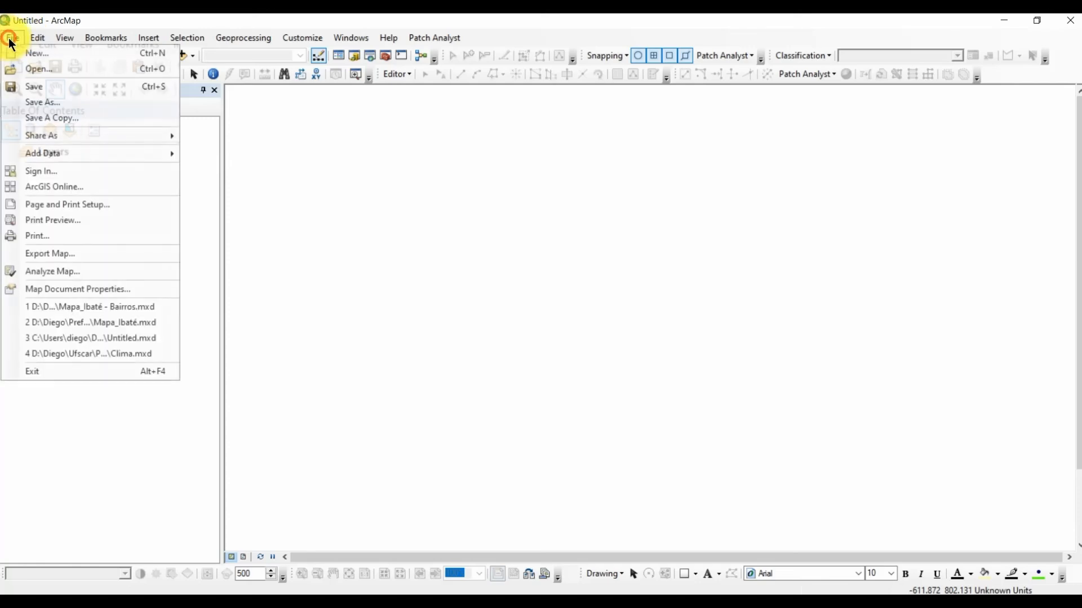
{"action": "left_click", "coordinate": [12, 38]}
{"action": "left_click", "coordinate": [17, 38]}
{"action": "mouse_move", "coordinate": [109, 142]}
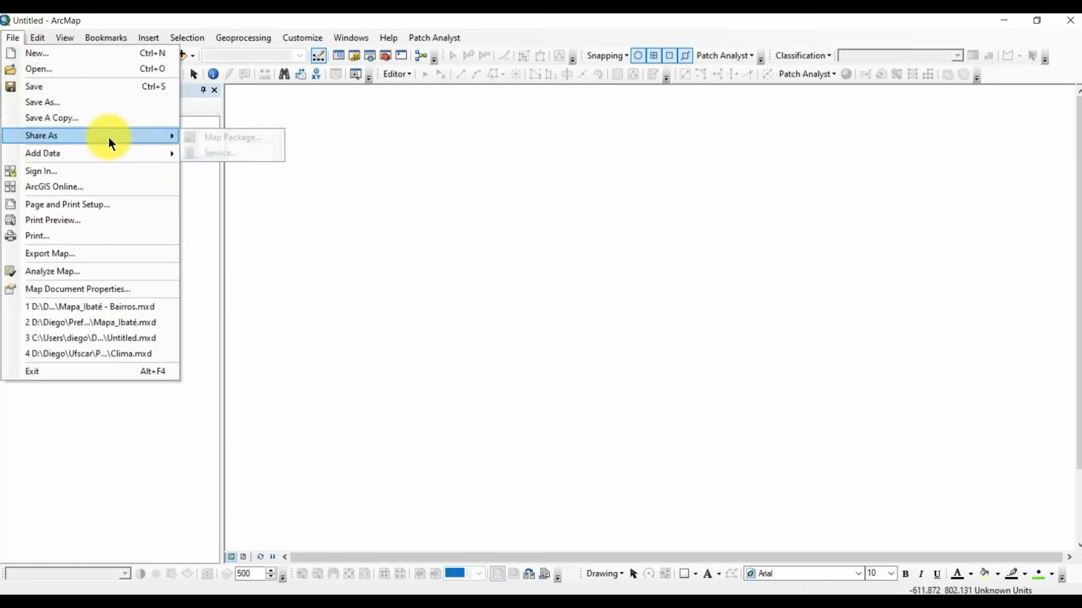
{"action": "left_click", "coordinate": [112, 103]}
{"action": "left_click", "coordinate": [374, 260]}
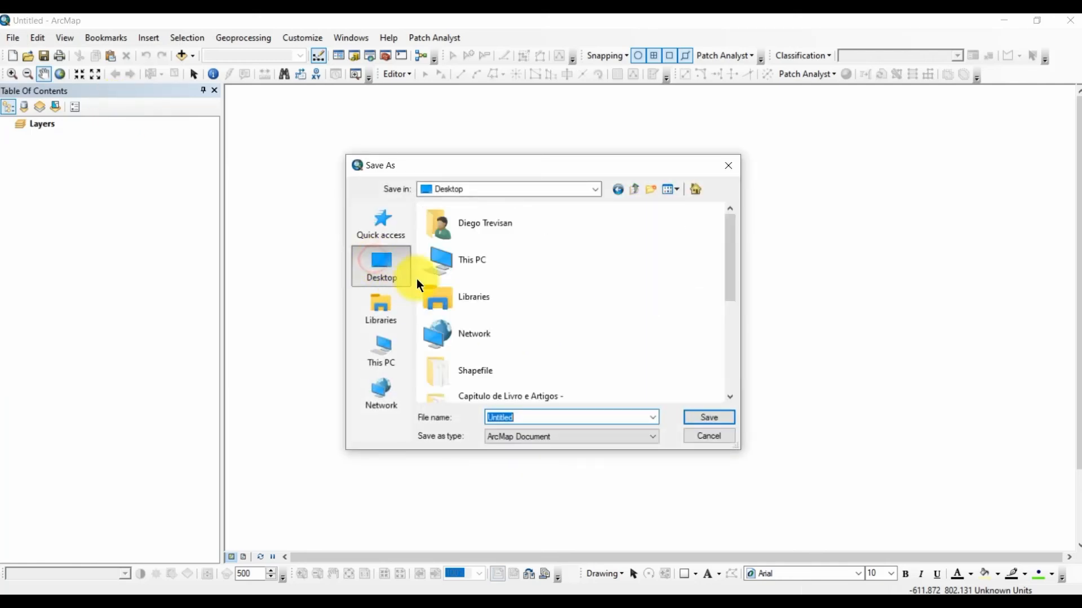
{"action": "scroll", "coordinate": [521, 307], "scroll_direction": "down", "scroll_amount": 2}
{"action": "double_click", "coordinate": [501, 275]}
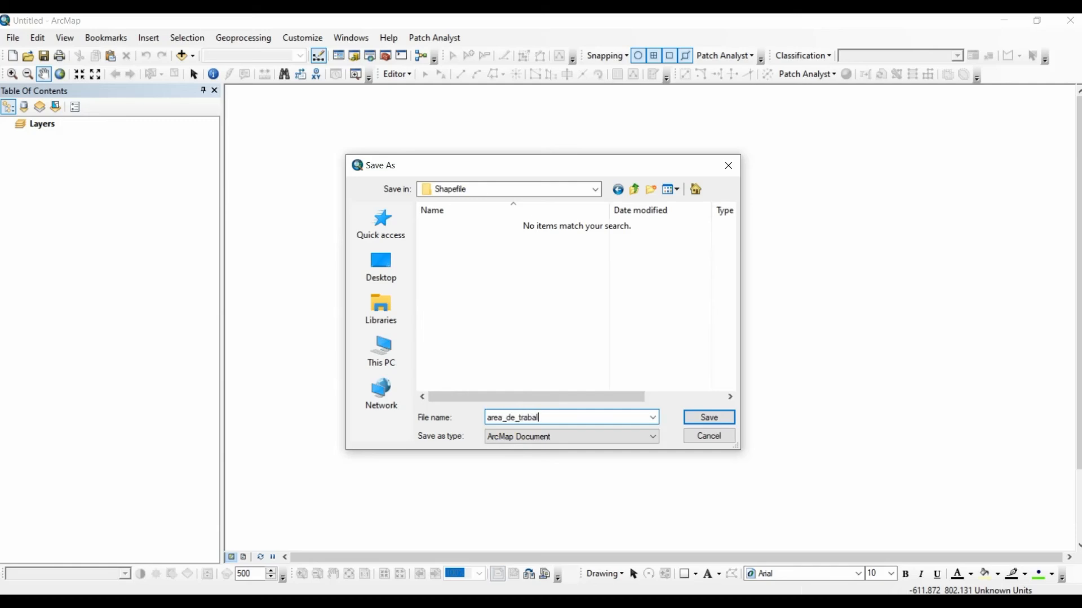
{"action": "left_click", "coordinate": [711, 417]}
Add the Export_Output shapefile to the map as a layer.
{"action": "left_click", "coordinate": [183, 56]}
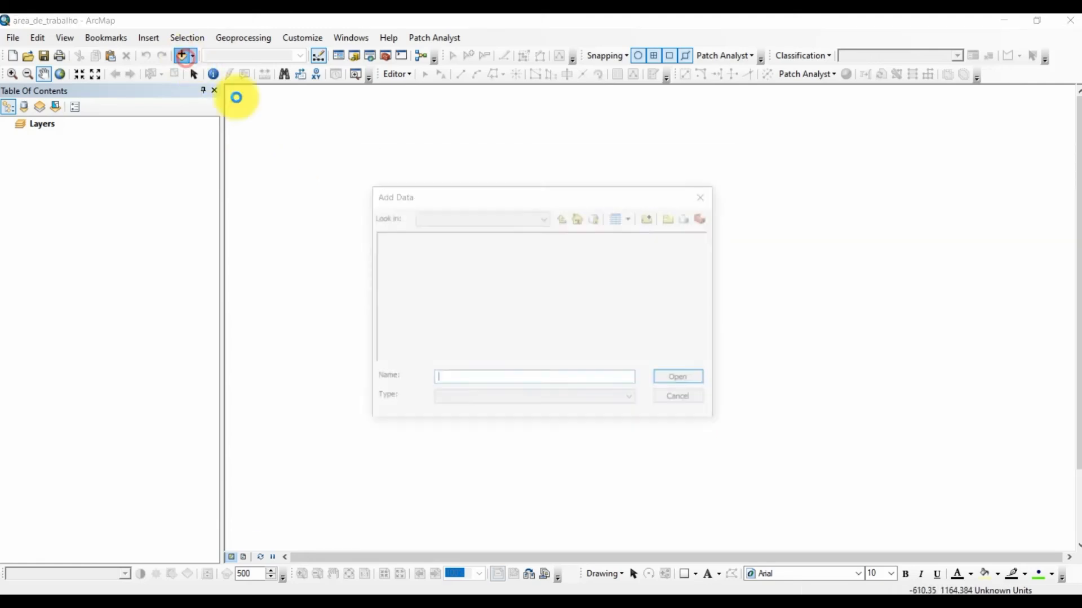
{"action": "left_click", "coordinate": [437, 235]}
{"action": "double_click", "coordinate": [432, 236]}
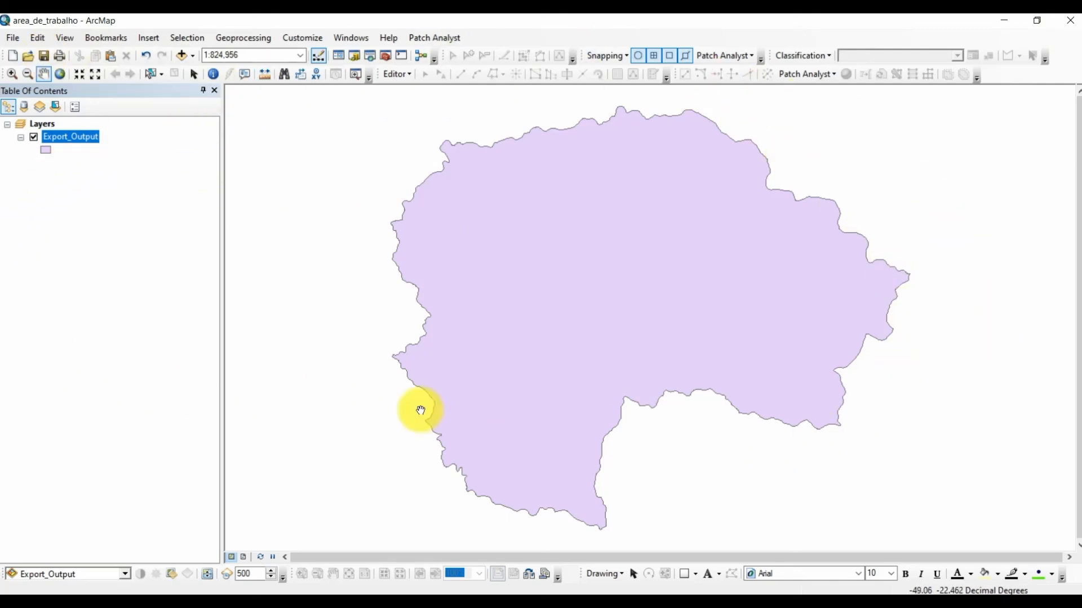
Start an edit session on the Export_Output layer and save both its edits and the map document.
{"action": "left_click", "coordinate": [397, 74]}
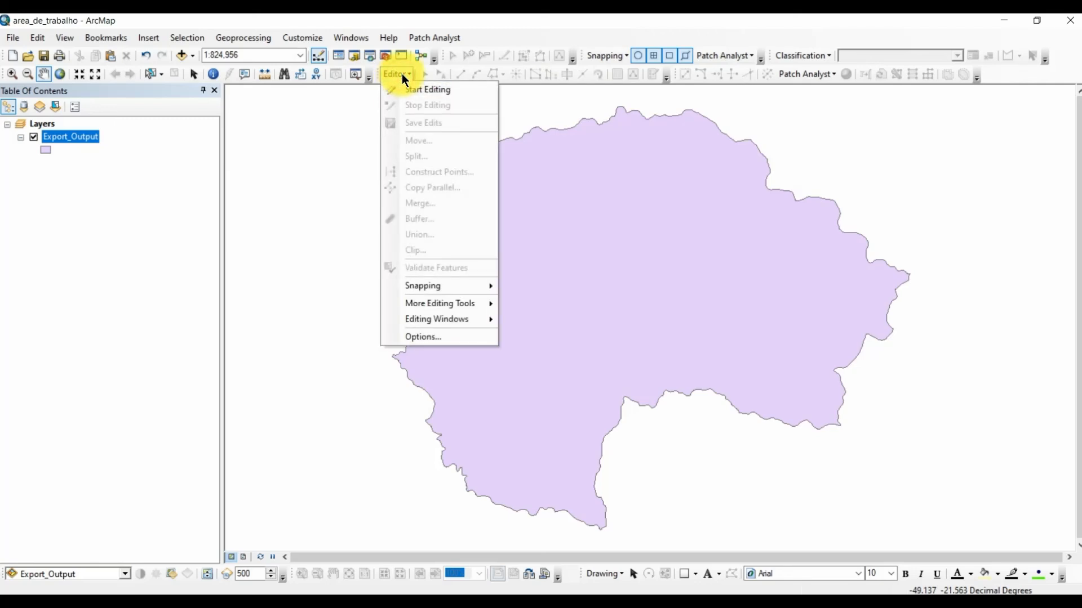
{"action": "left_click", "coordinate": [421, 91]}
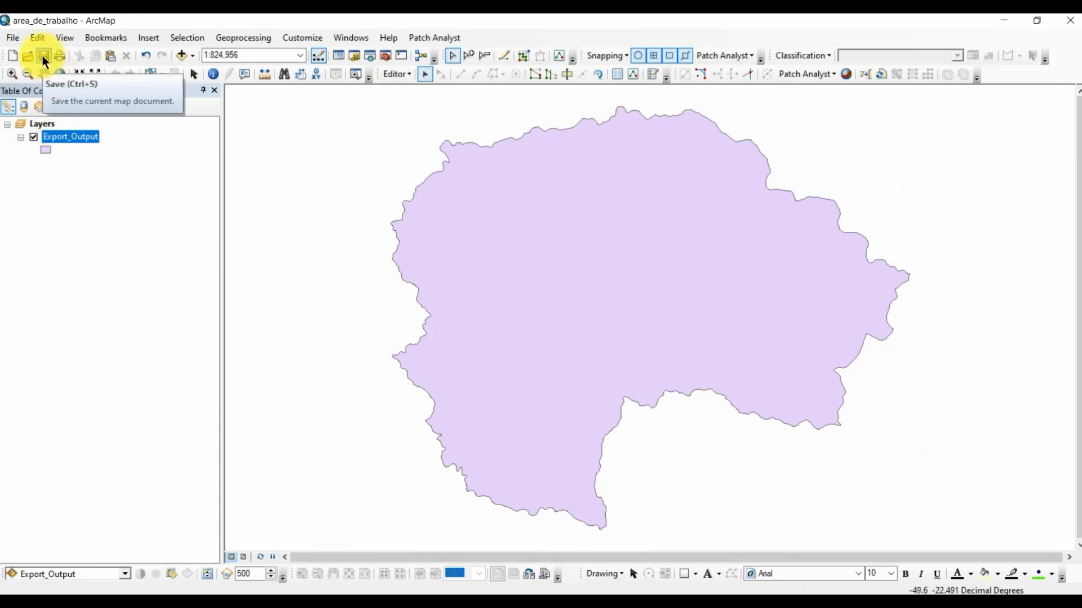
{"action": "left_click", "coordinate": [395, 74]}
{"action": "left_click", "coordinate": [394, 74]}
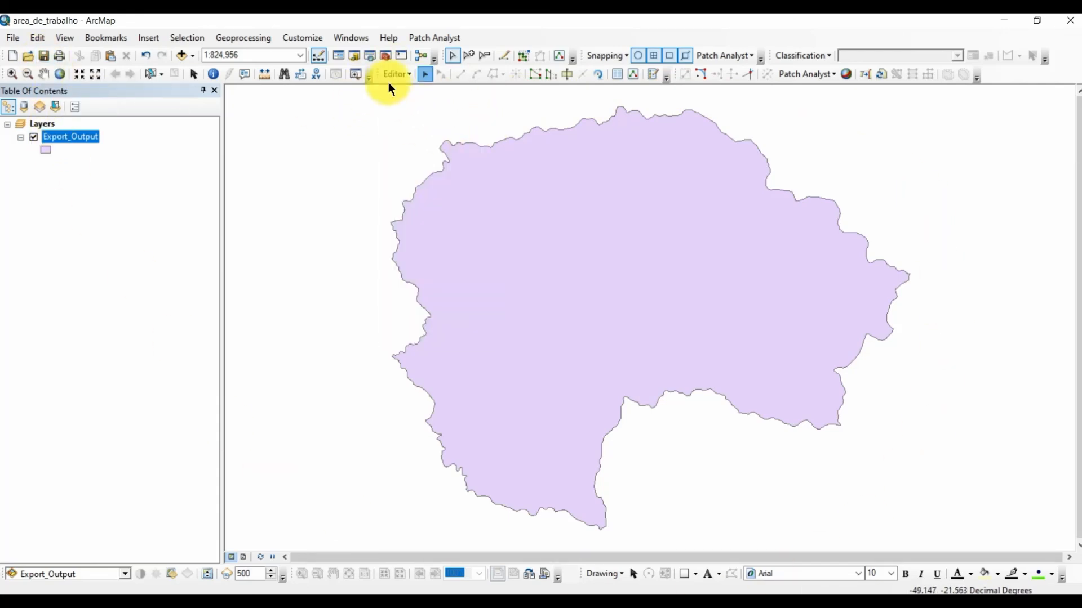
{"action": "left_click", "coordinate": [389, 76]}
{"action": "left_click", "coordinate": [422, 124]}
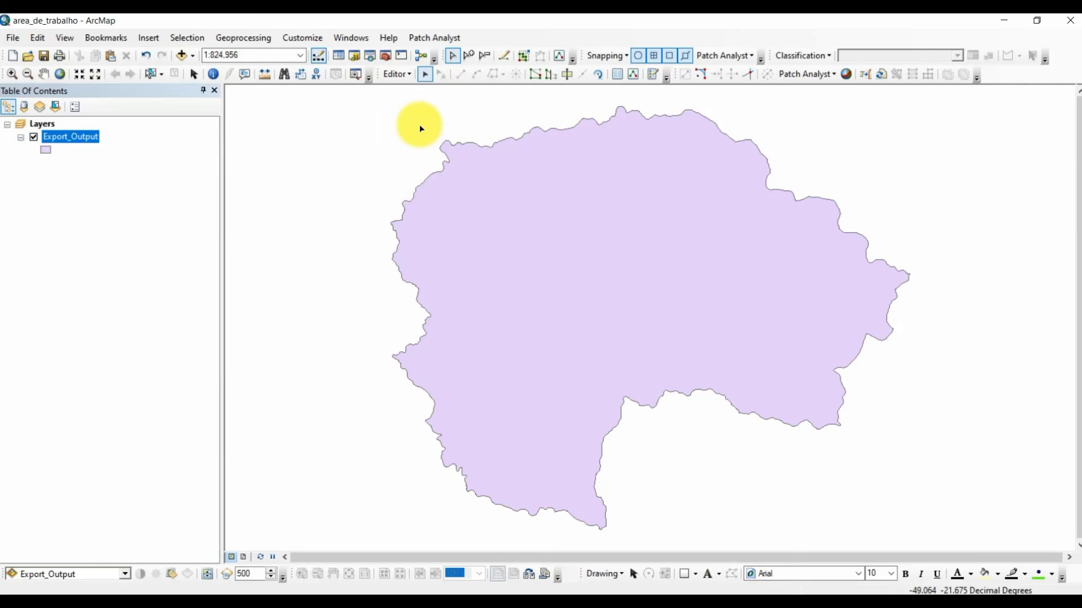
{"action": "left_click", "coordinate": [44, 56]}
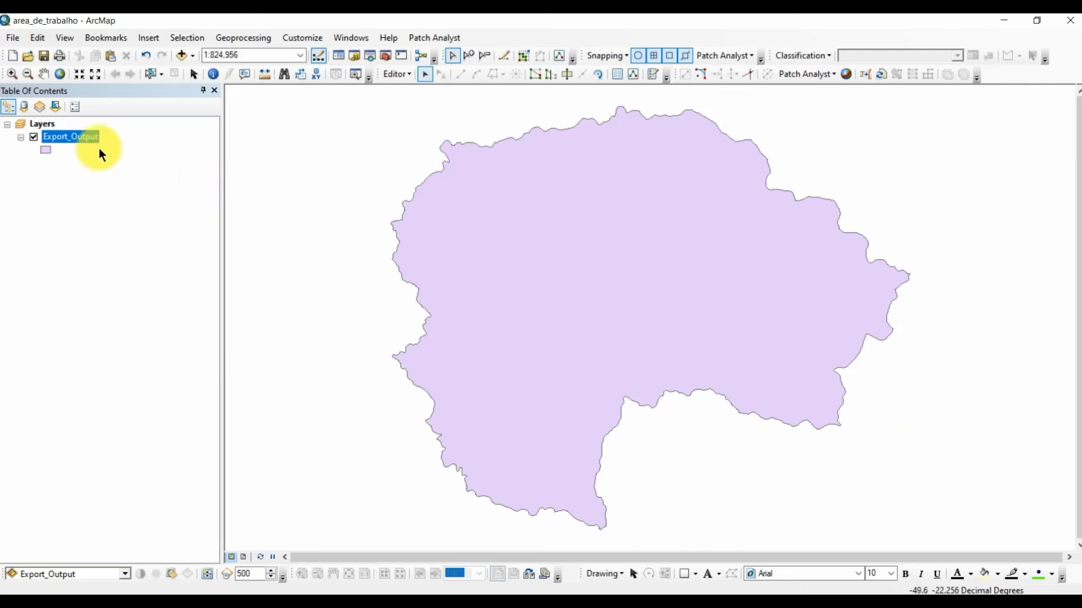
Apply the Rose fill symbol to the Export_Output layer and save the session's edits.
{"action": "left_click", "coordinate": [45, 150]}
{"action": "left_click", "coordinate": [515, 284]}
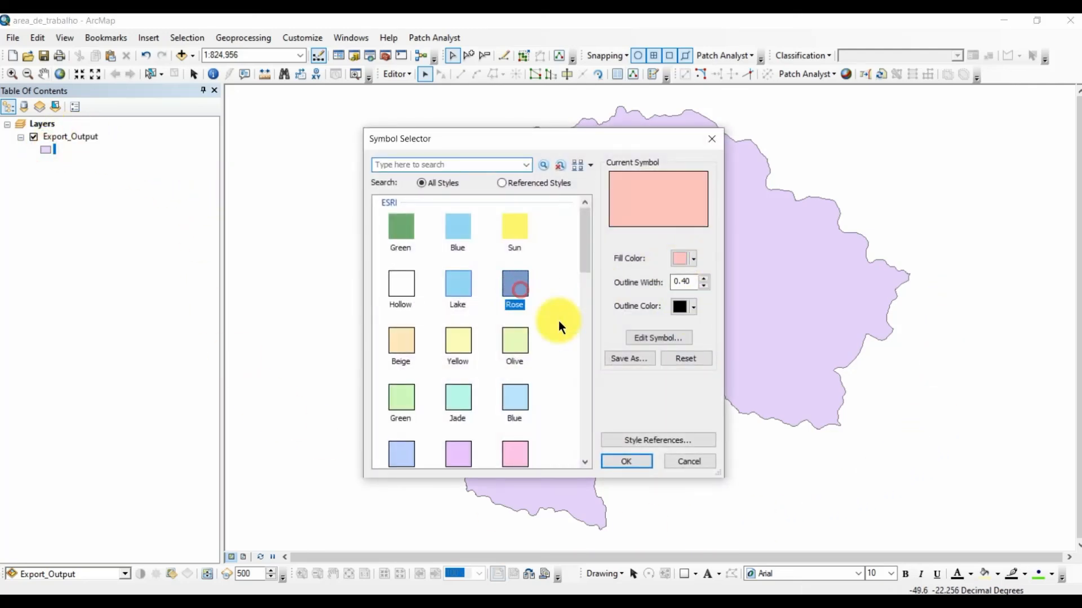
{"action": "left_click", "coordinate": [629, 460]}
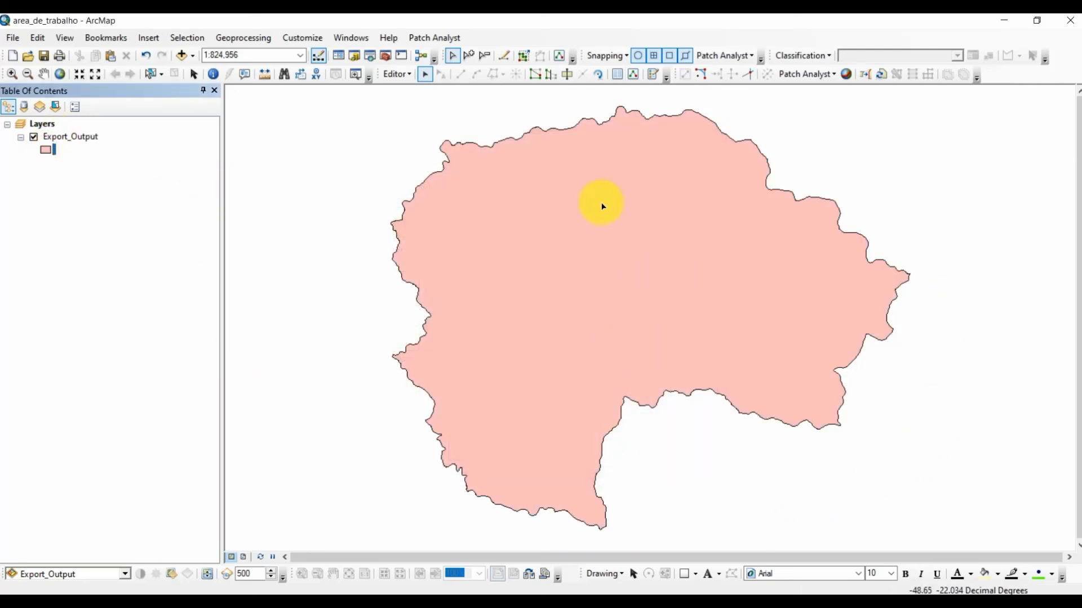
{"action": "left_click", "coordinate": [399, 79]}
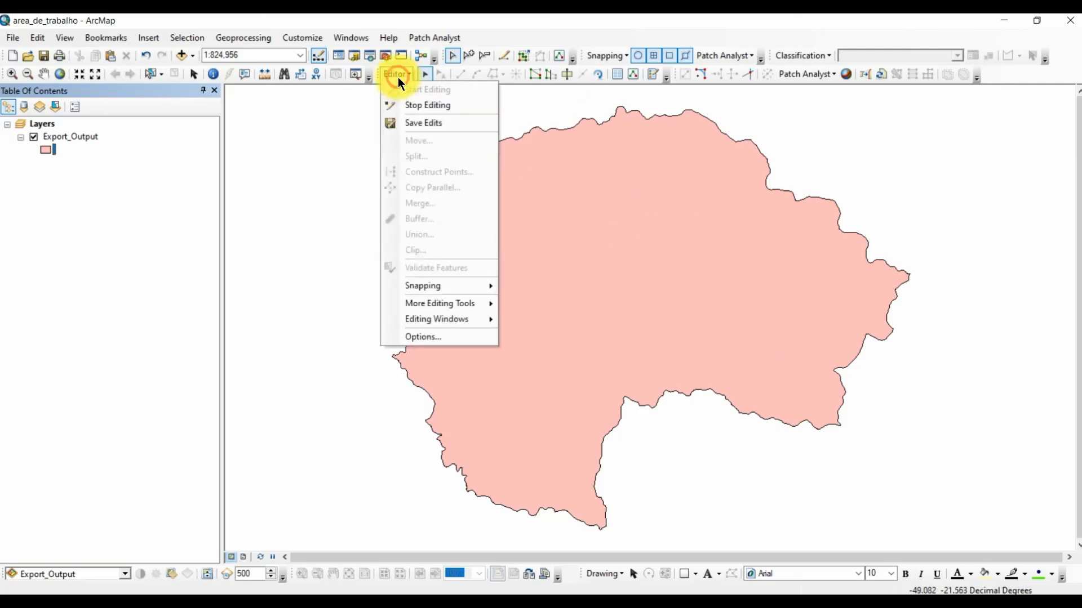
{"action": "left_click", "coordinate": [434, 124]}
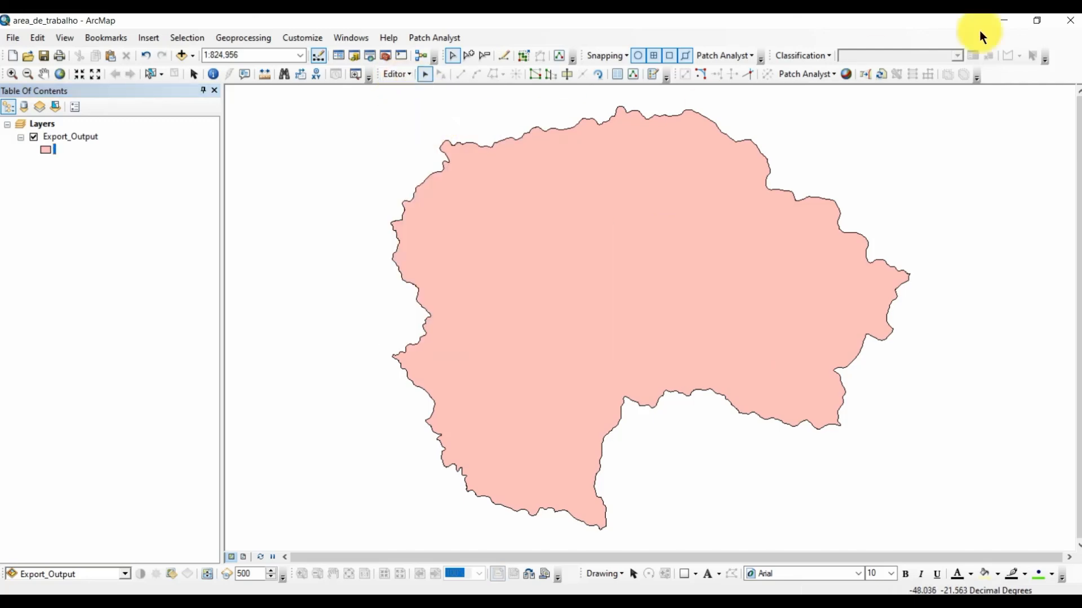
Close ArcMap without saving the map changes and reopen area_de_trabalho from the desktop's Shapefile folder.
{"action": "left_click", "coordinate": [1069, 24]}
{"action": "left_click", "coordinate": [550, 343]}
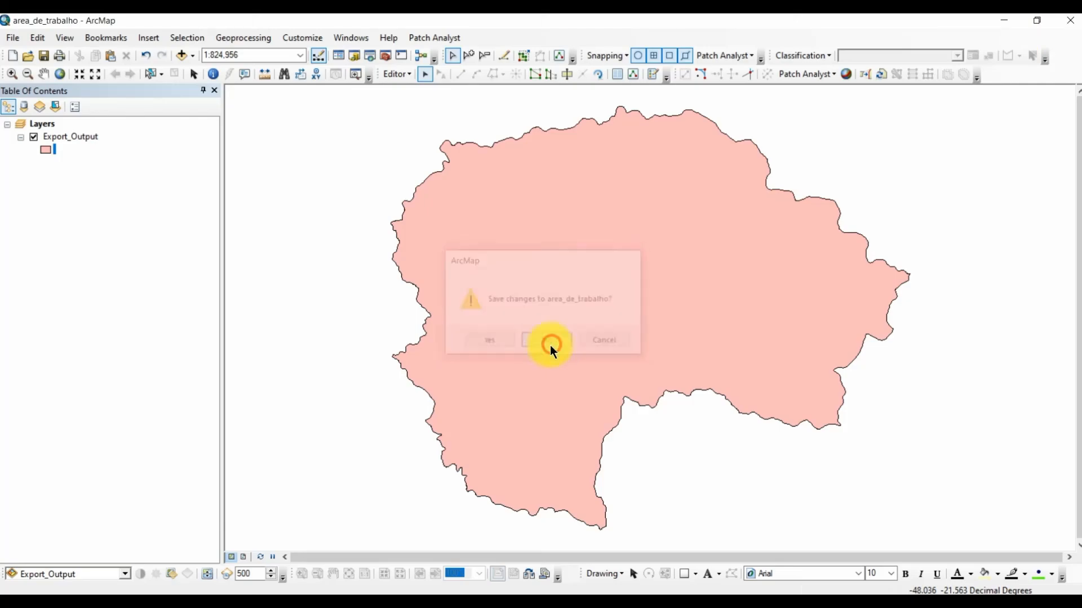
{"action": "double_click", "coordinate": [33, 442]}
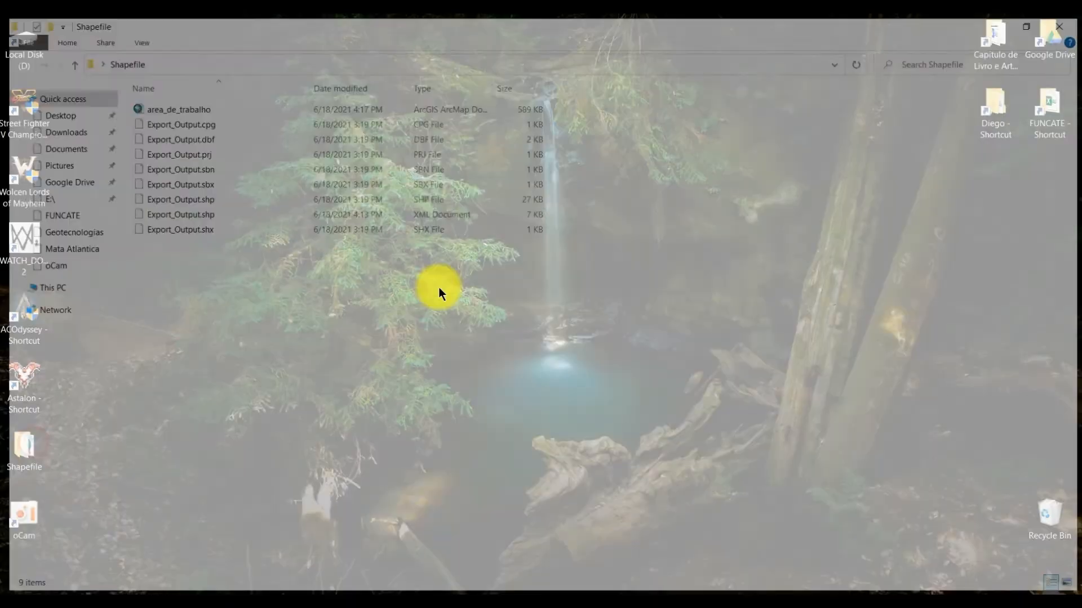
{"action": "double_click", "coordinate": [176, 105]}
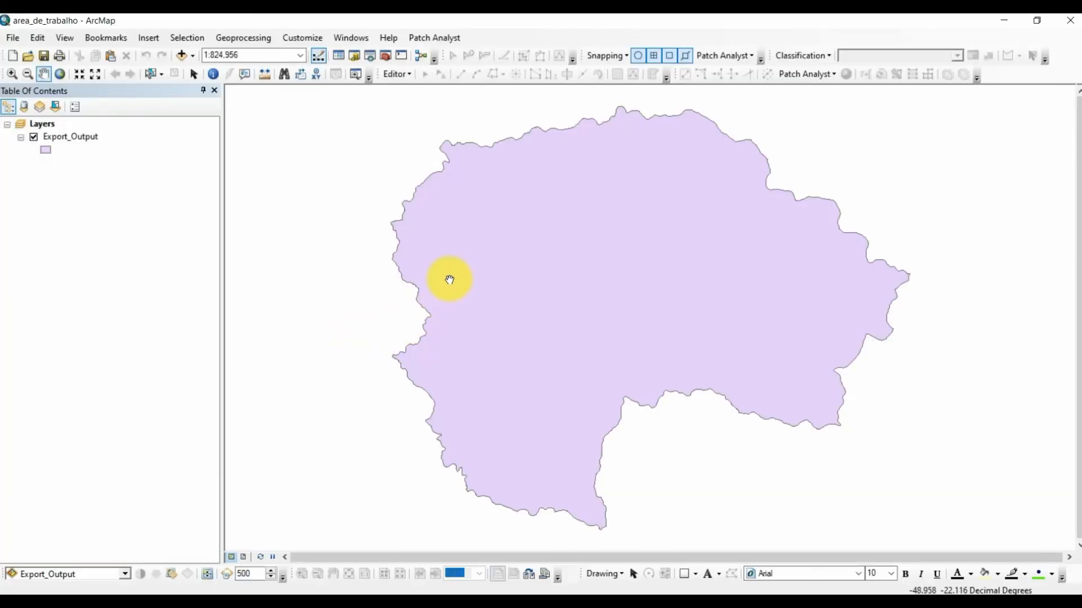
{"action": "left_click_drag", "start_coordinate": [656, 256], "coordinate": [630, 262]}
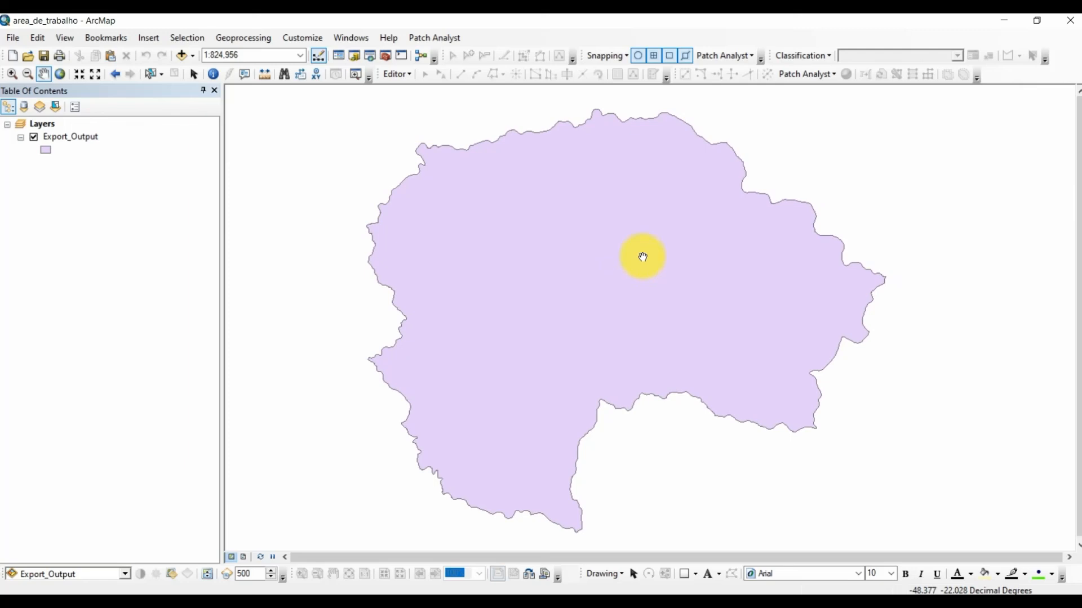
{"action": "scroll", "coordinate": [601, 260], "scroll_direction": "up", "scroll_amount": 2}
{"action": "left_click_drag", "start_coordinate": [686, 270], "coordinate": [666, 271]}
{"action": "scroll", "coordinate": [621, 271], "scroll_direction": "down", "scroll_amount": 1}
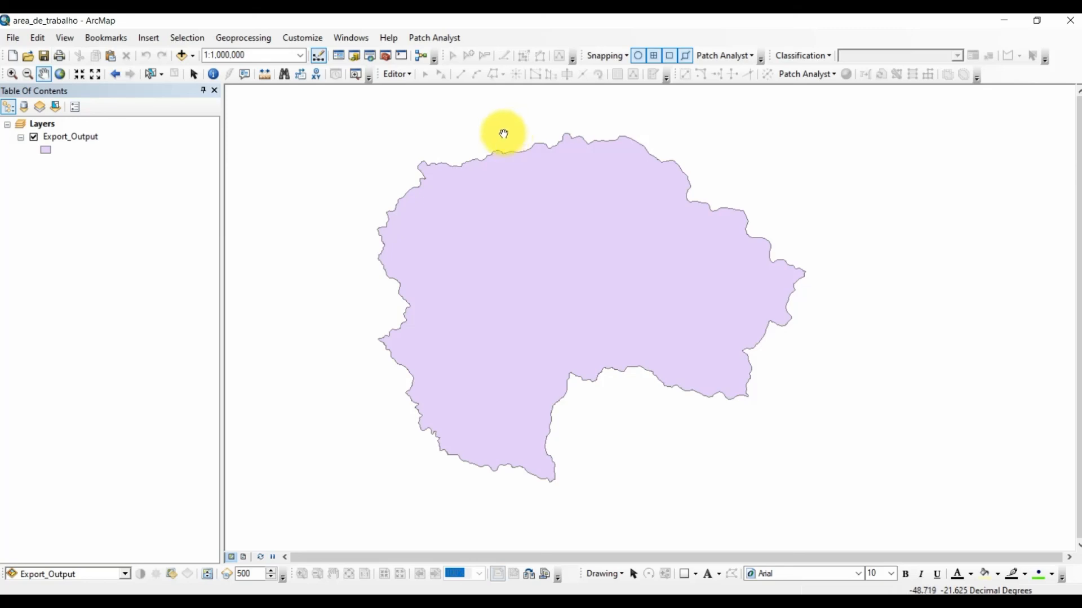
{"action": "left_click", "coordinate": [1064, 25]}
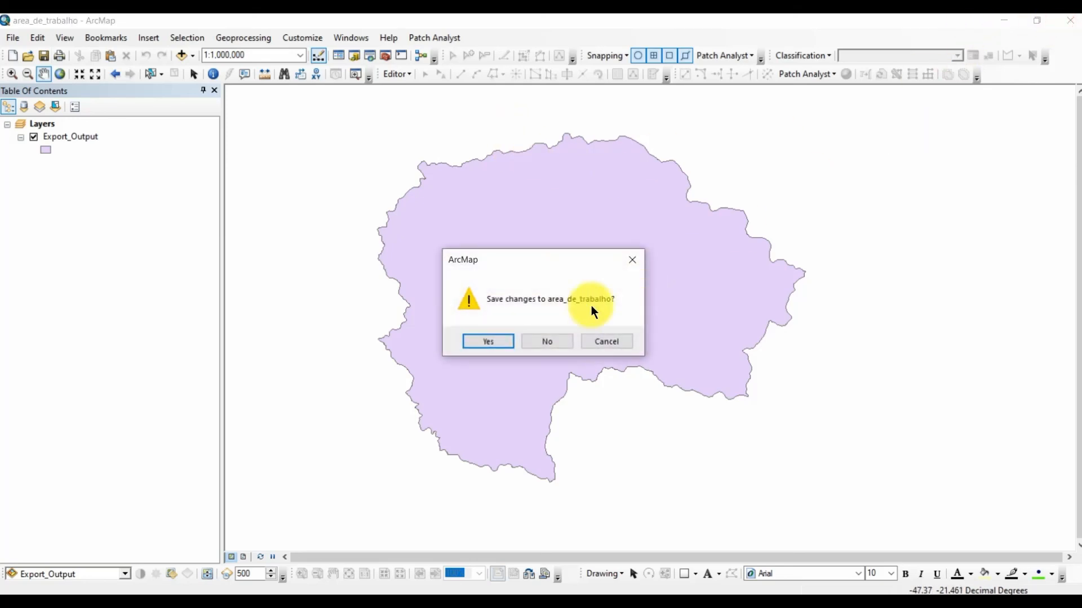
{"action": "left_click", "coordinate": [614, 341]}
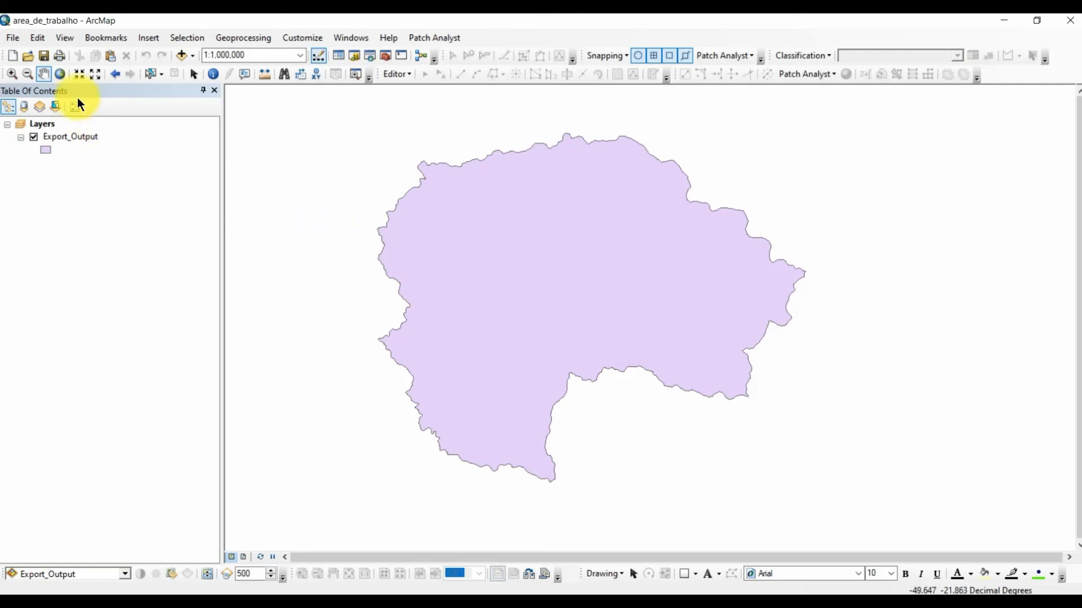
Review the file commands and the edit session commands, and look through the list of available toolbars.
{"action": "left_click", "coordinate": [14, 37]}
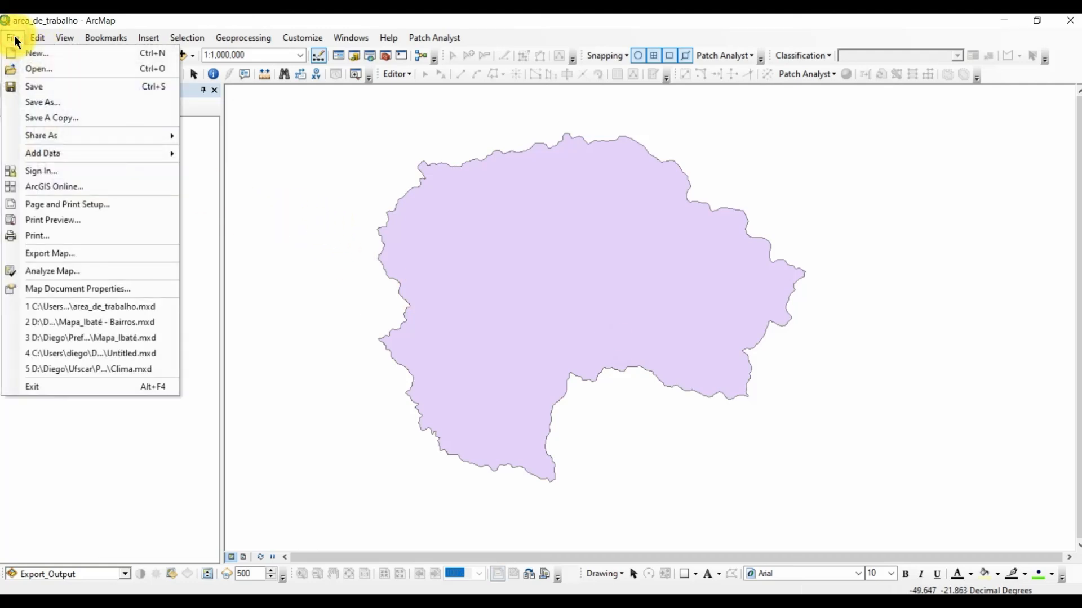
{"action": "left_click", "coordinate": [273, 201]}
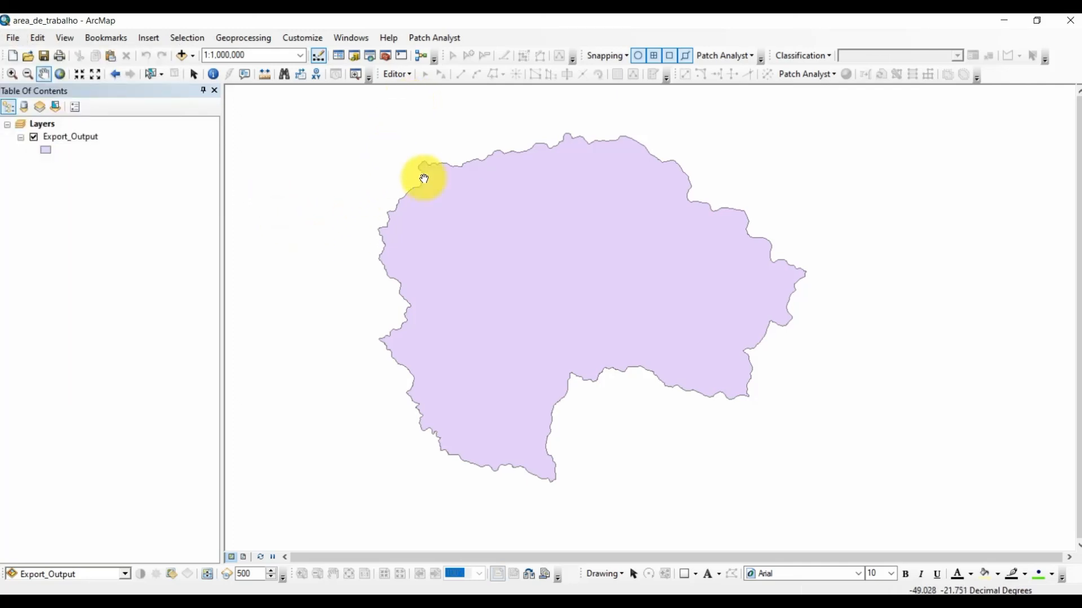
{"action": "left_click_drag", "start_coordinate": [490, 225], "coordinate": [498, 251]}
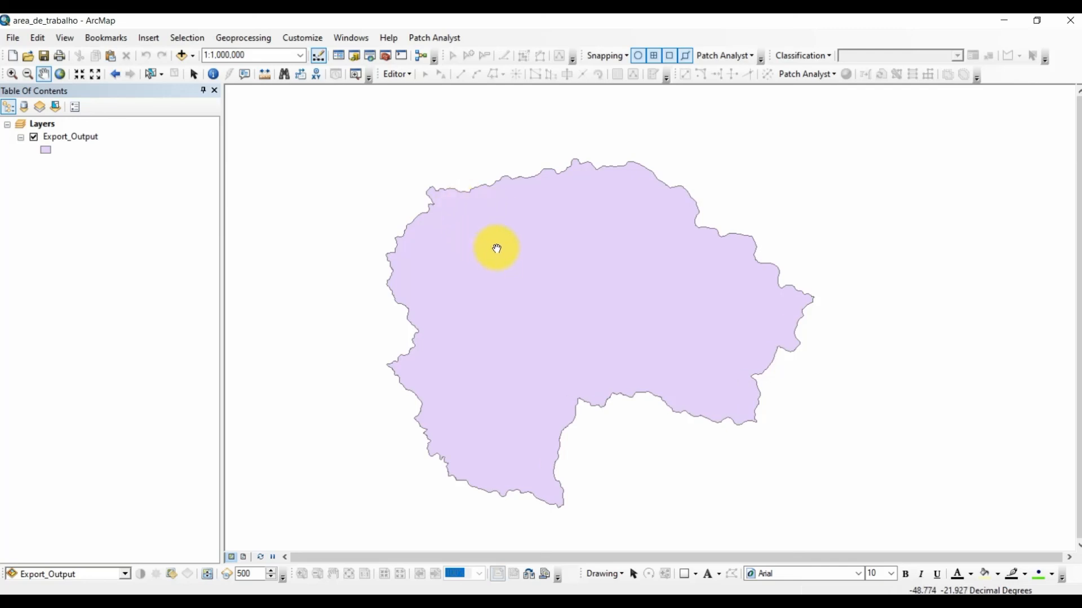
{"action": "left_click", "coordinate": [395, 74]}
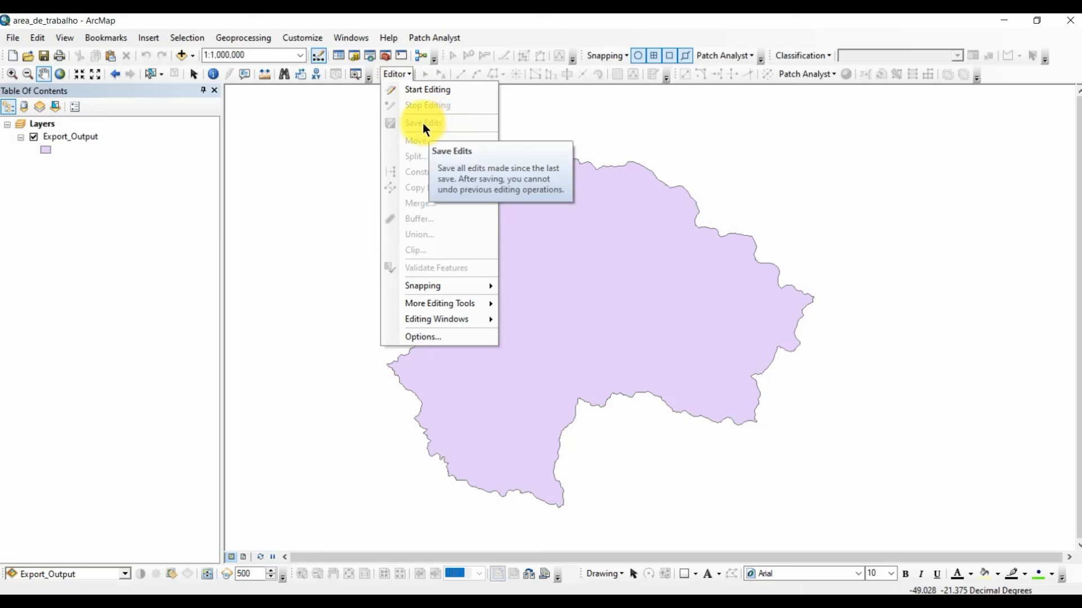
{"action": "left_click_drag", "start_coordinate": [325, 327], "coordinate": [651, 316]}
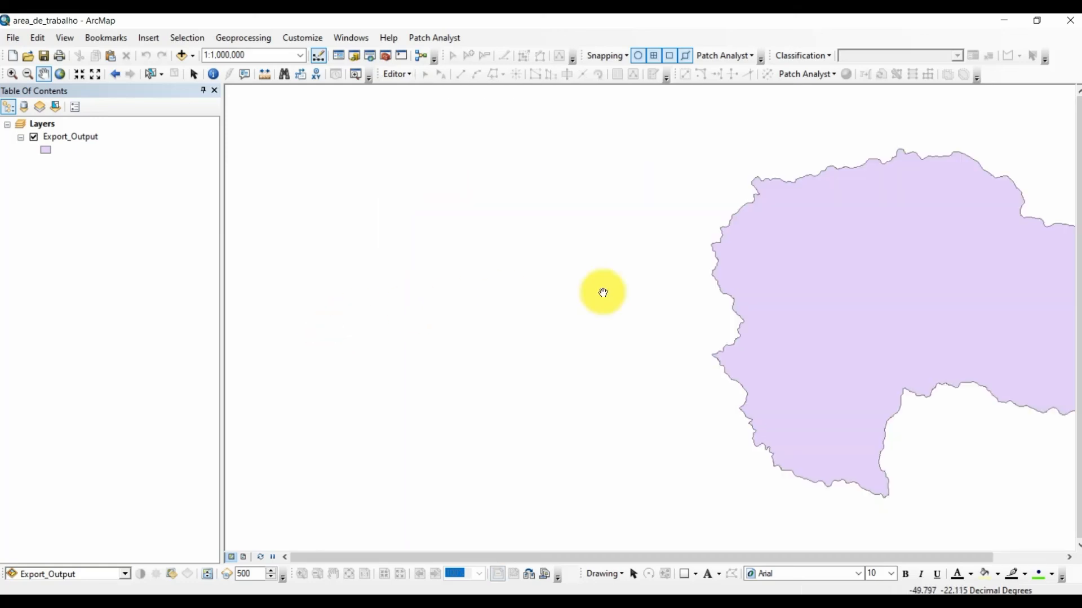
{"action": "left_click_drag", "start_coordinate": [907, 316], "coordinate": [626, 320]}
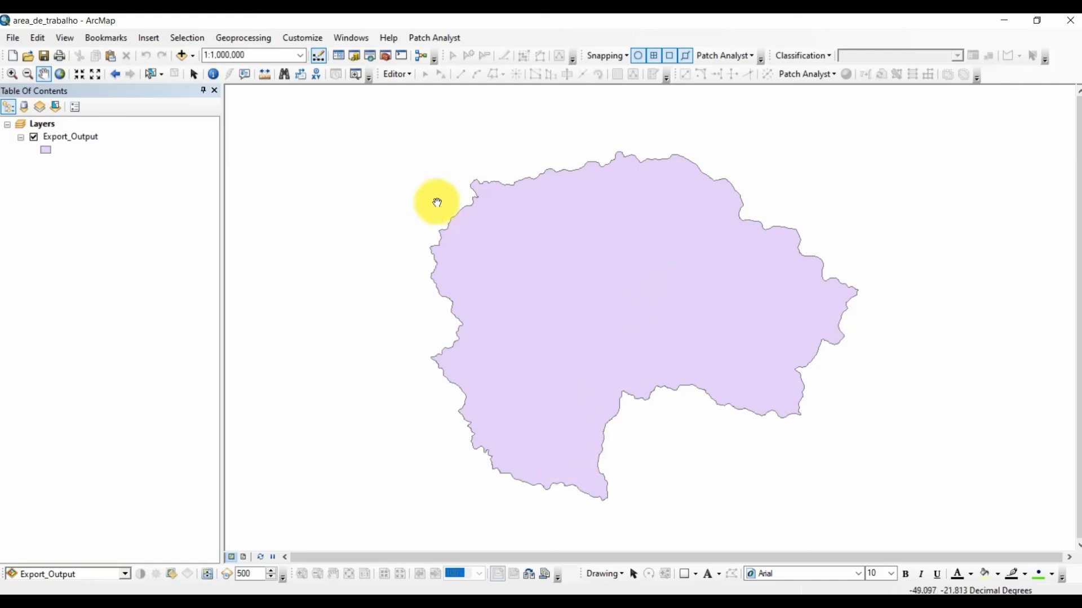
{"action": "left_click", "coordinate": [397, 74]}
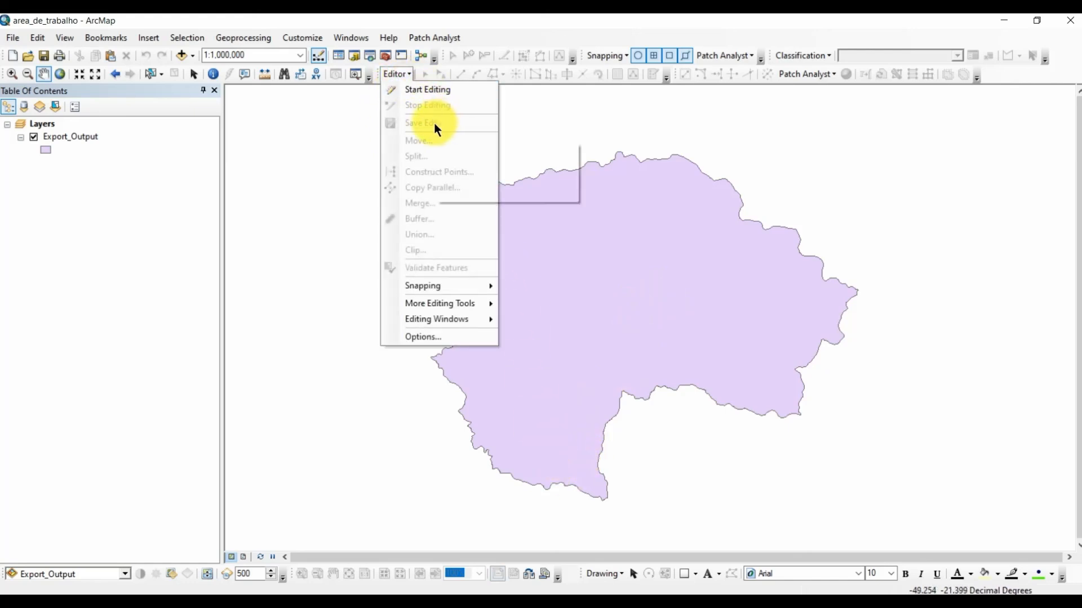
{"action": "left_click_drag", "start_coordinate": [753, 292], "coordinate": [727, 292]}
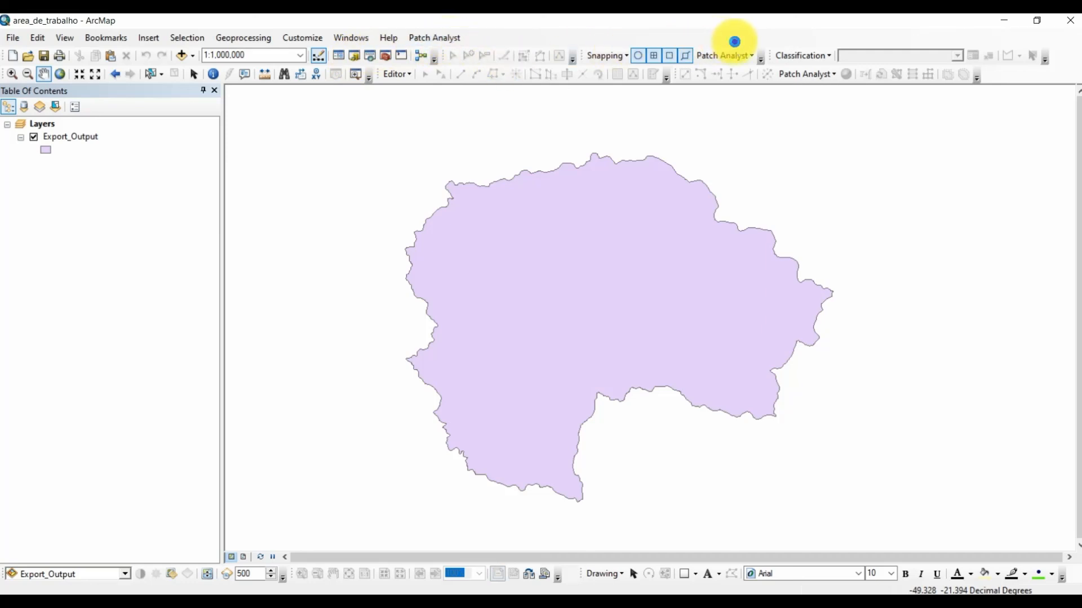
{"action": "right_click", "coordinate": [735, 49]}
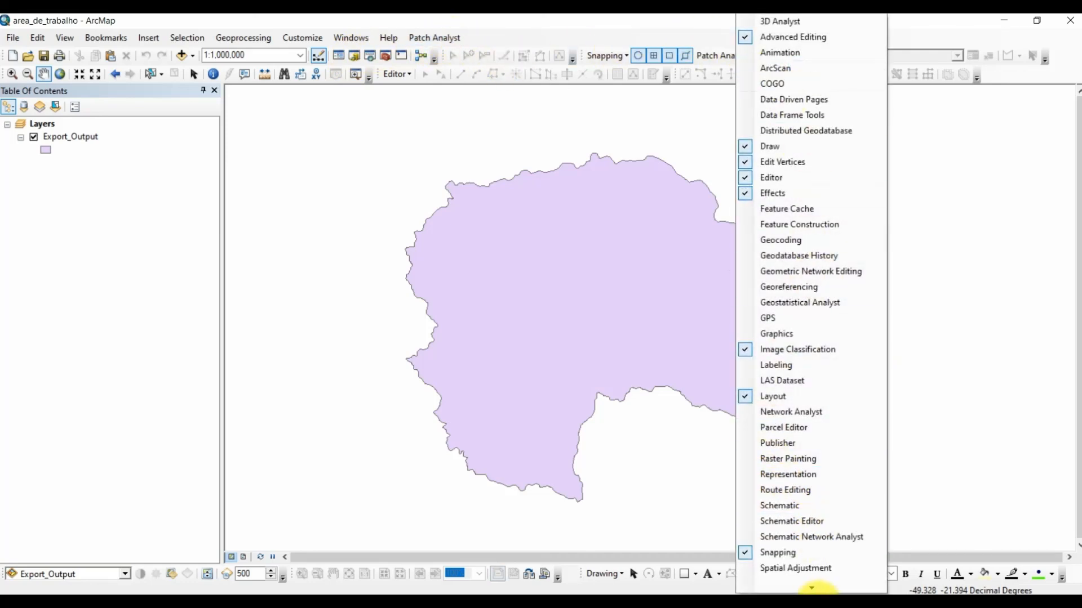
{"action": "mouse_move", "coordinate": [812, 588]}
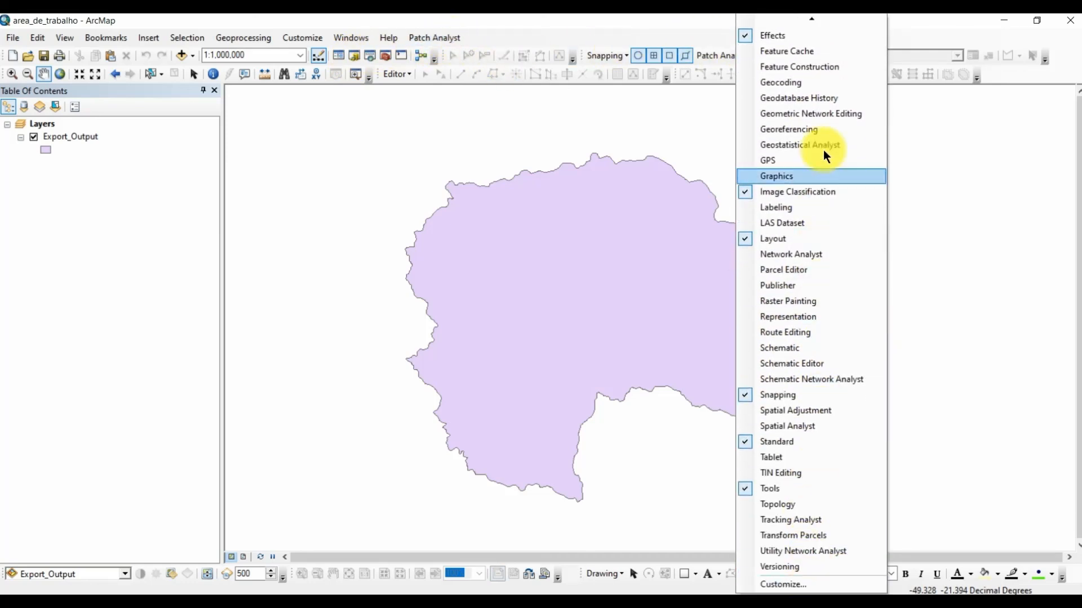
{"action": "left_click", "coordinate": [634, 29]}
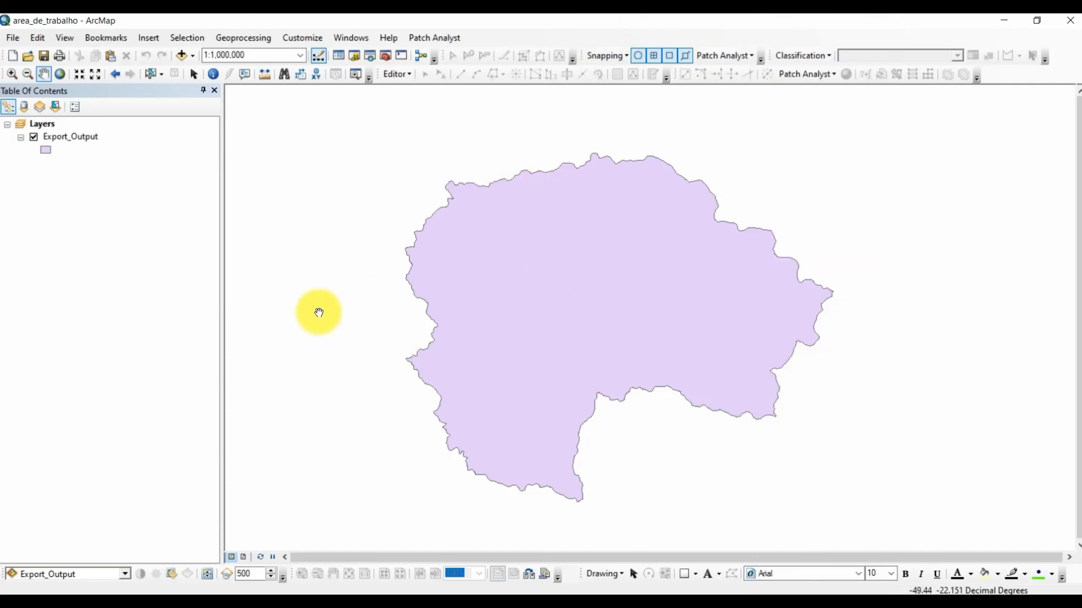
Remove the Export_Output layer from the map and look over the available ArcGIS help resources.
{"action": "right_click", "coordinate": [83, 137]}
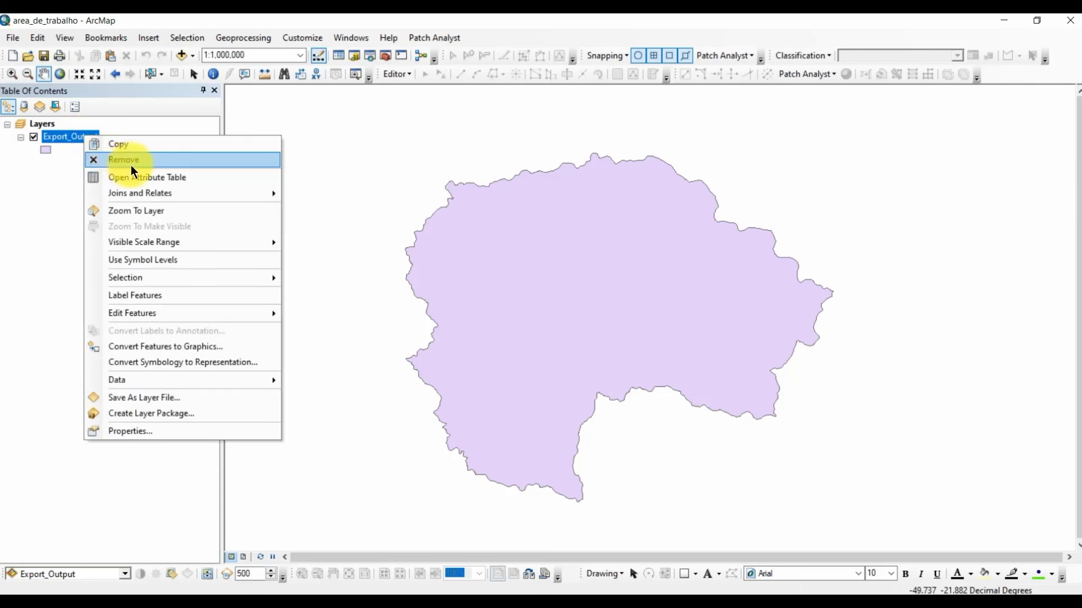
{"action": "left_click", "coordinate": [133, 159]}
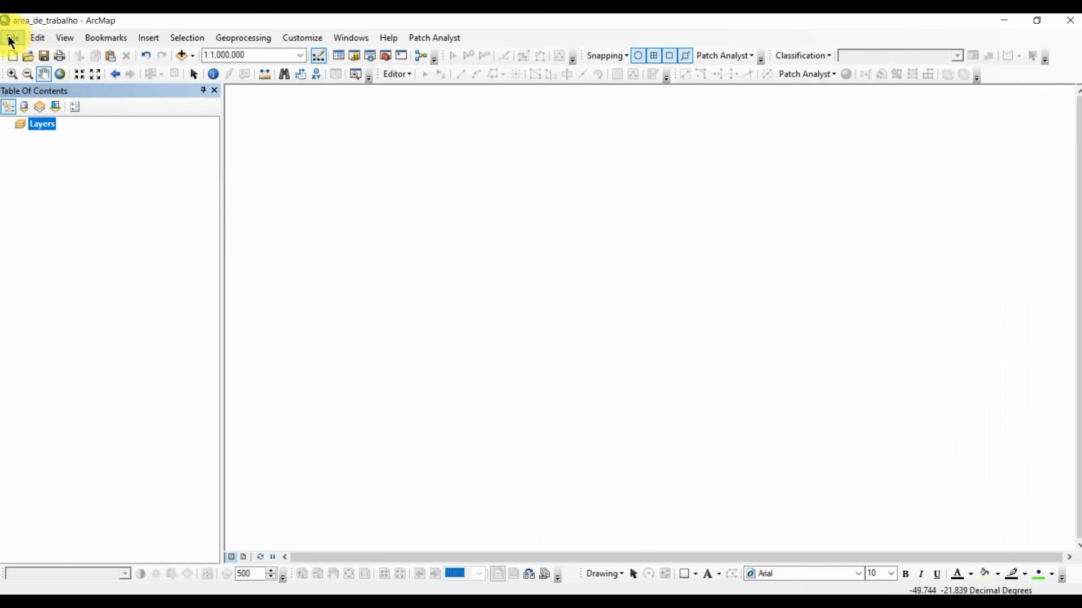
{"action": "left_click", "coordinate": [391, 41]}
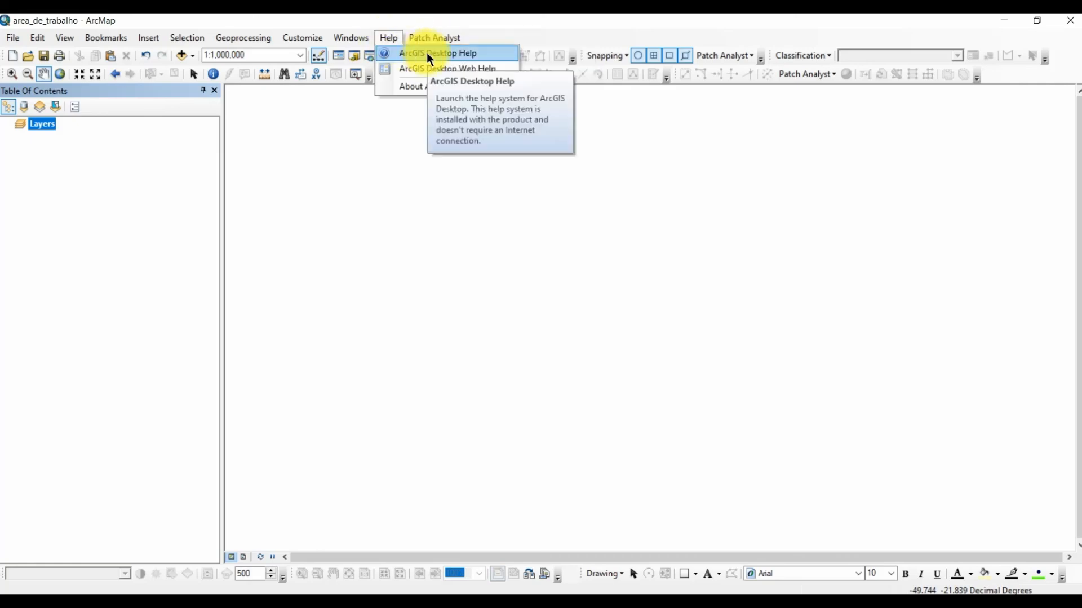
{"action": "left_click", "coordinate": [576, 26]}
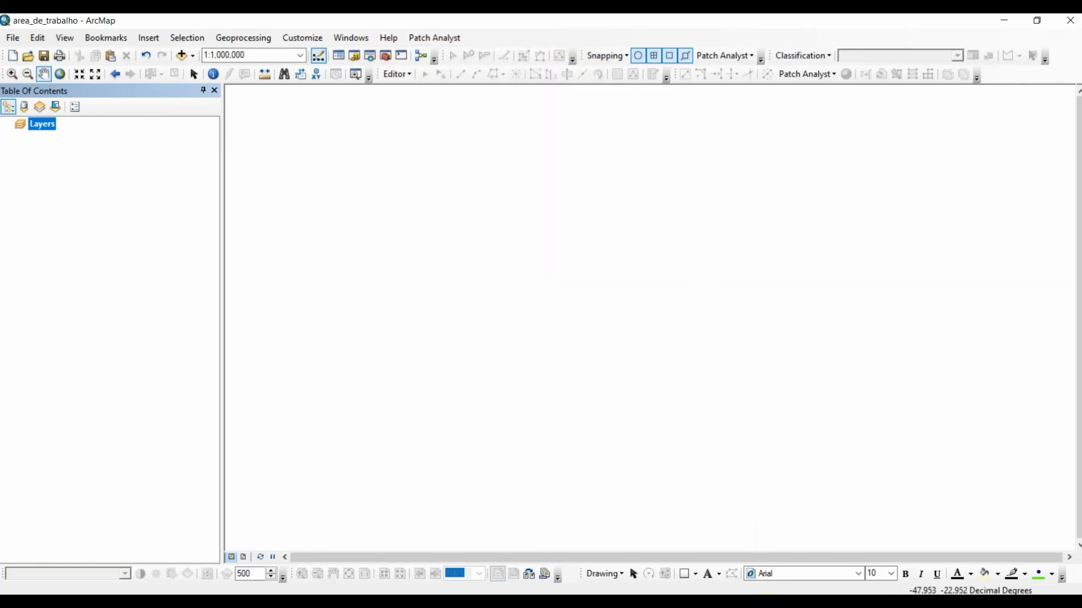
Switch to YouTube in the browser, search for "arcgis tutorial" and look through the videos found.
{"action": "left_click", "coordinate": [754, 607]}
{"action": "left_click", "coordinate": [267, 67]}
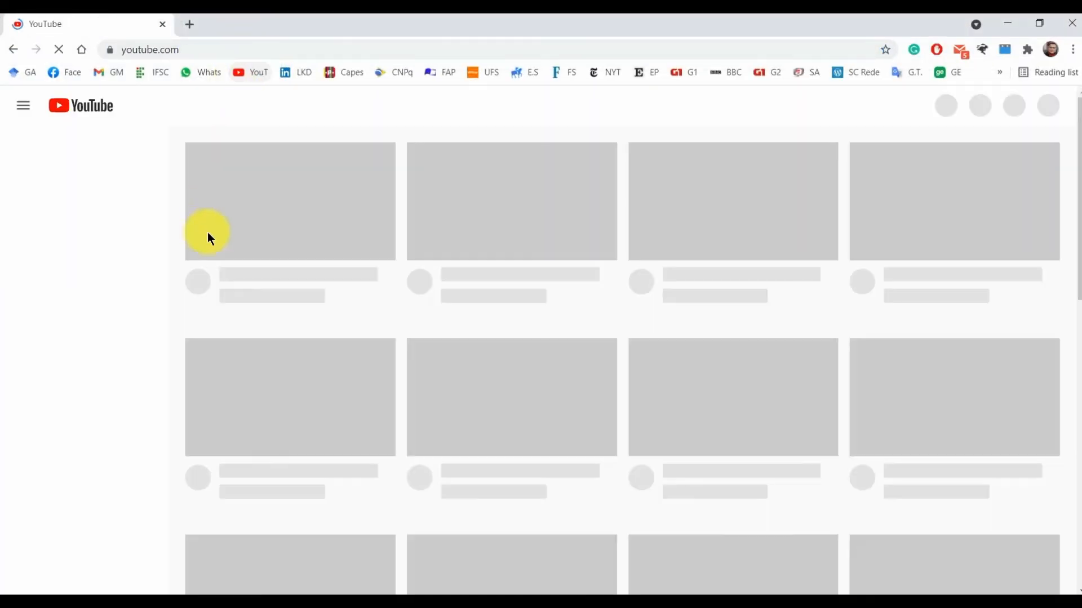
{"action": "left_click", "coordinate": [354, 107]}
{"action": "type", "text": "arcgis"}
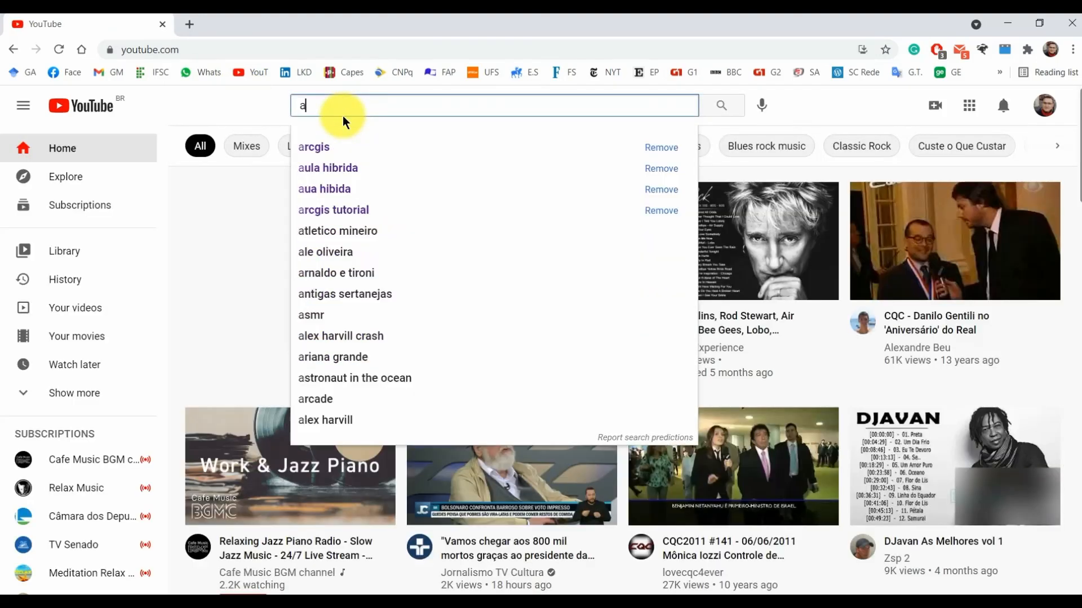
{"action": "key", "text": "Down"}
{"action": "key", "text": "Down"}
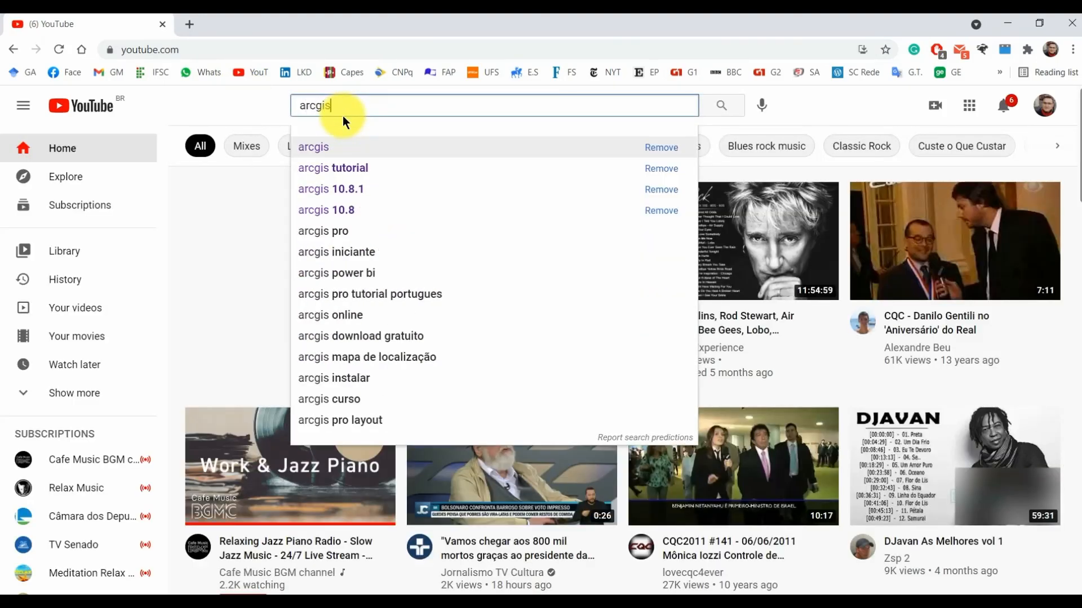
{"action": "key", "text": "Return"}
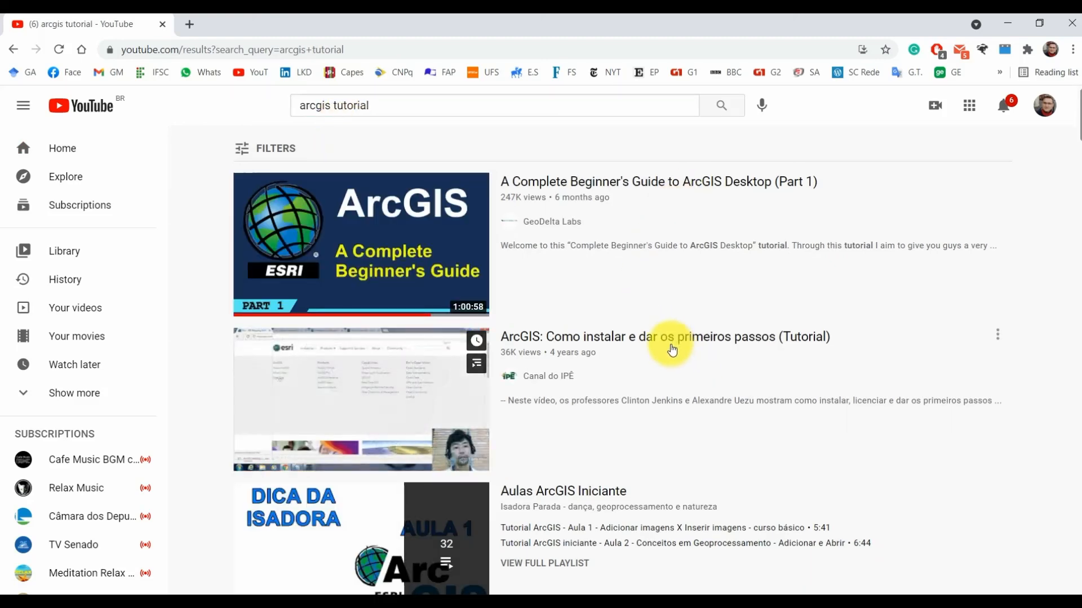
{"action": "scroll", "coordinate": [657, 349], "scroll_direction": "down", "scroll_amount": 6}
{"action": "scroll", "coordinate": [656, 349], "scroll_direction": "up", "scroll_amount": 6}
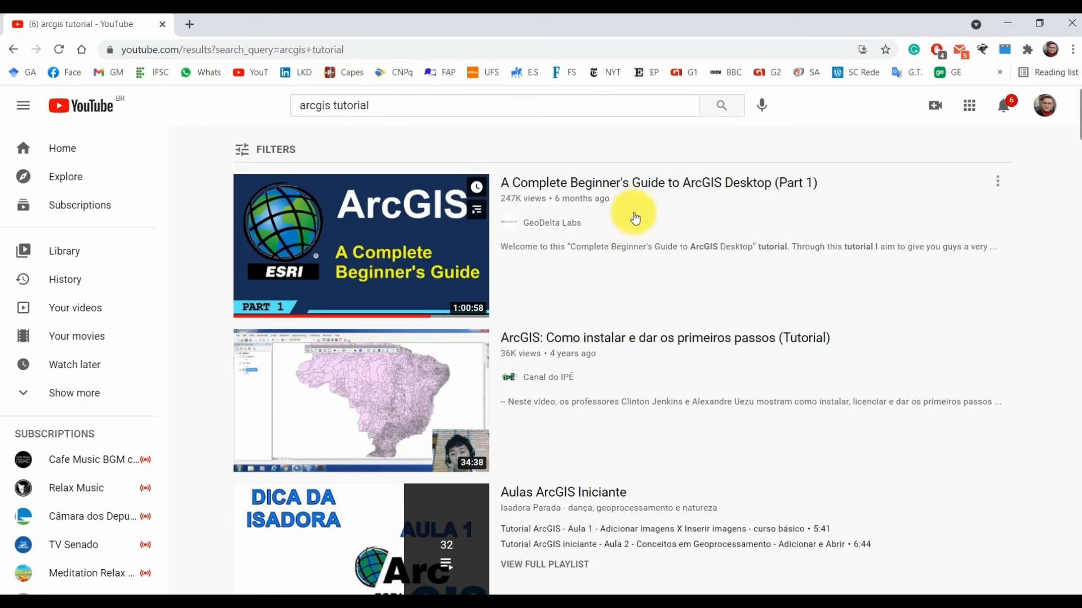
Open the video "A Complete Beginner's Guide to ArcGIS Desktop (Part 1)", mute it, skim ahead to the Buffer tool chapter and return to its start.
{"action": "left_click", "coordinate": [656, 185]}
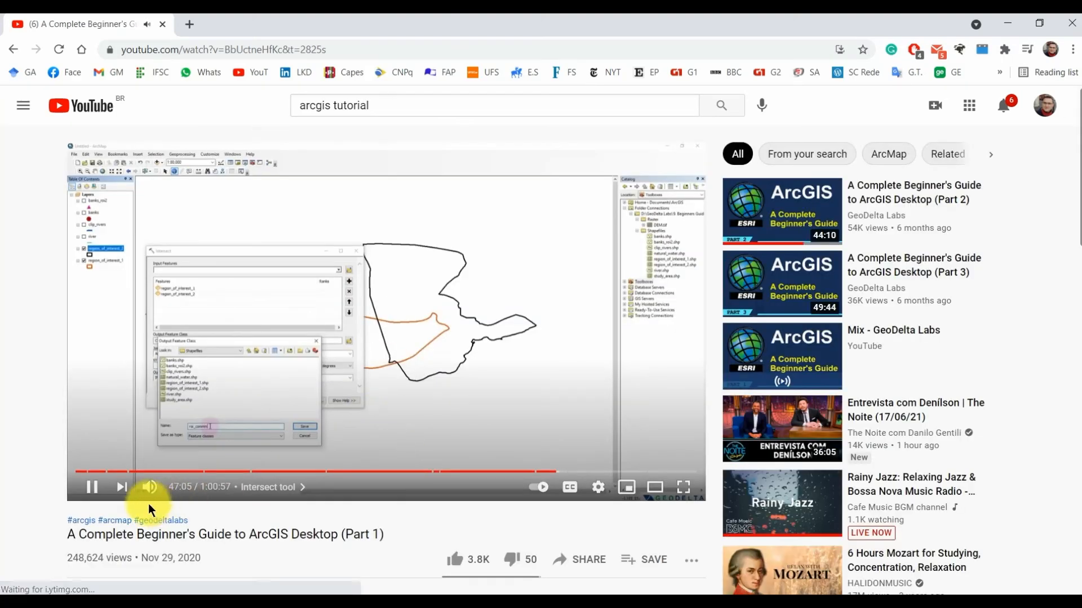
{"action": "left_click", "coordinate": [172, 487]}
{"action": "left_click_drag", "start_coordinate": [173, 493], "coordinate": [164, 489]}
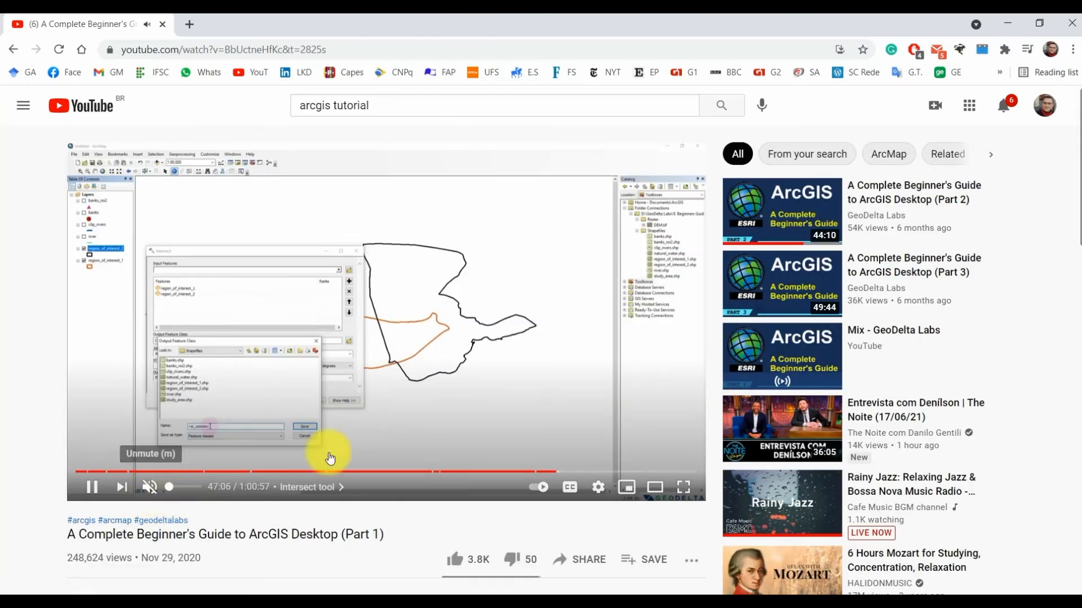
{"action": "left_click", "coordinate": [657, 471]}
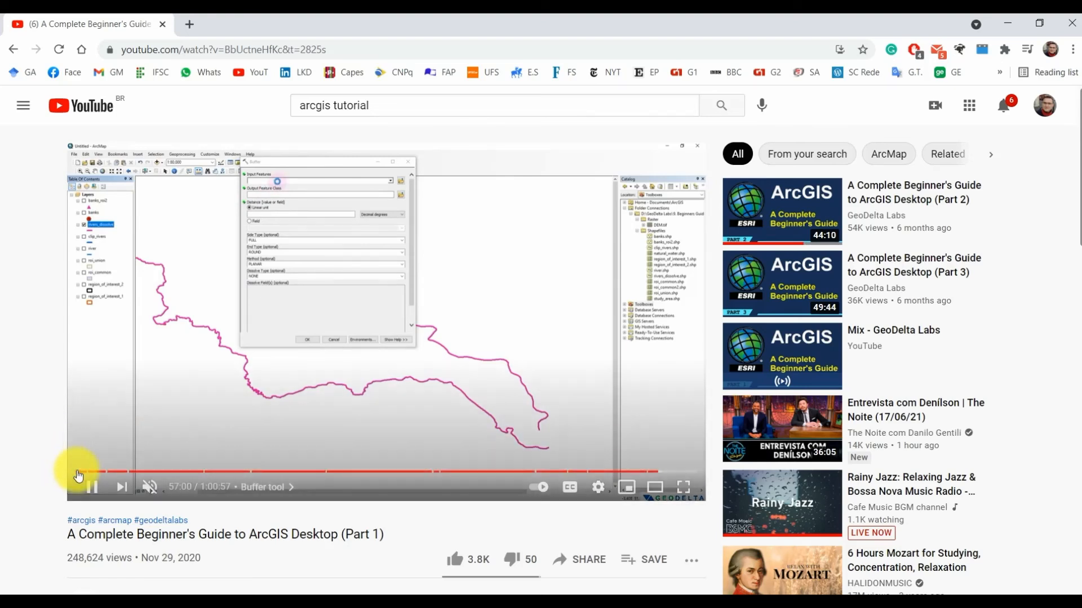
{"action": "left_click", "coordinate": [80, 471]}
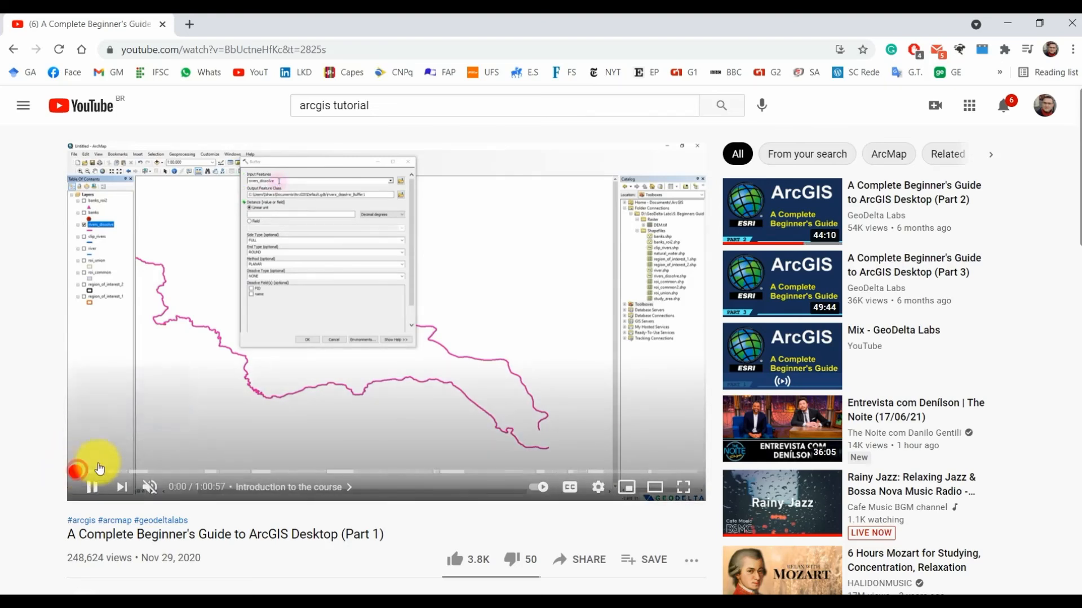